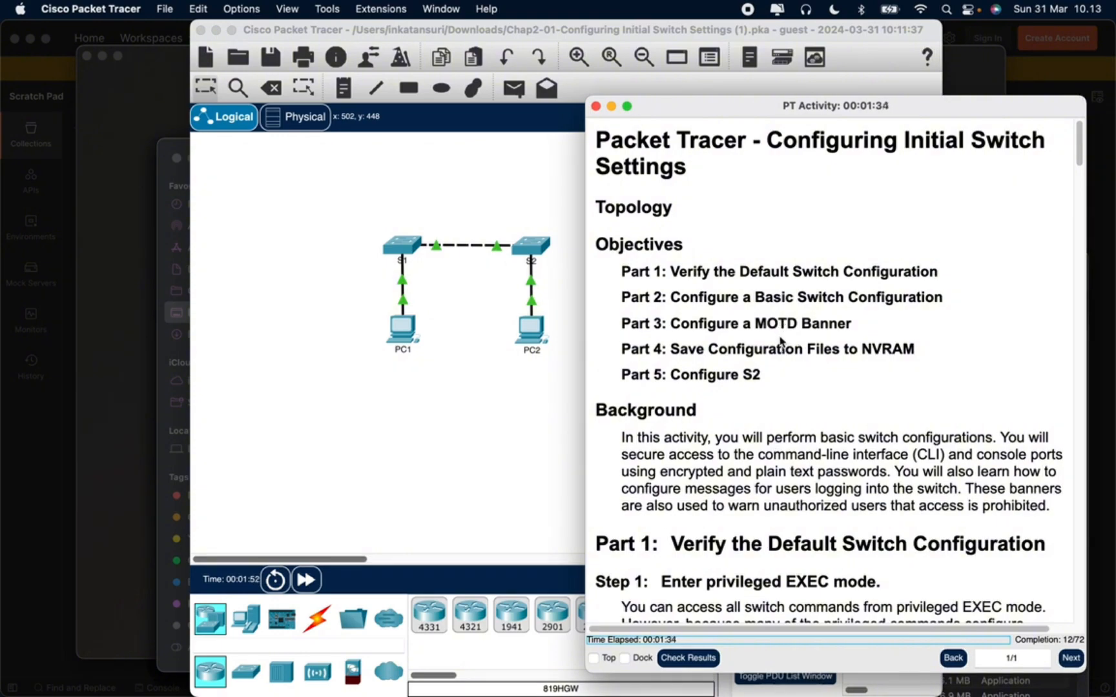
# Open switch S1's command-line interface and place its window beside the activity instructions, shown at Part 1, Step 1
pyautogui.scroll(-2, 765, 408)
pyautogui.scroll(-7, 765, 408)
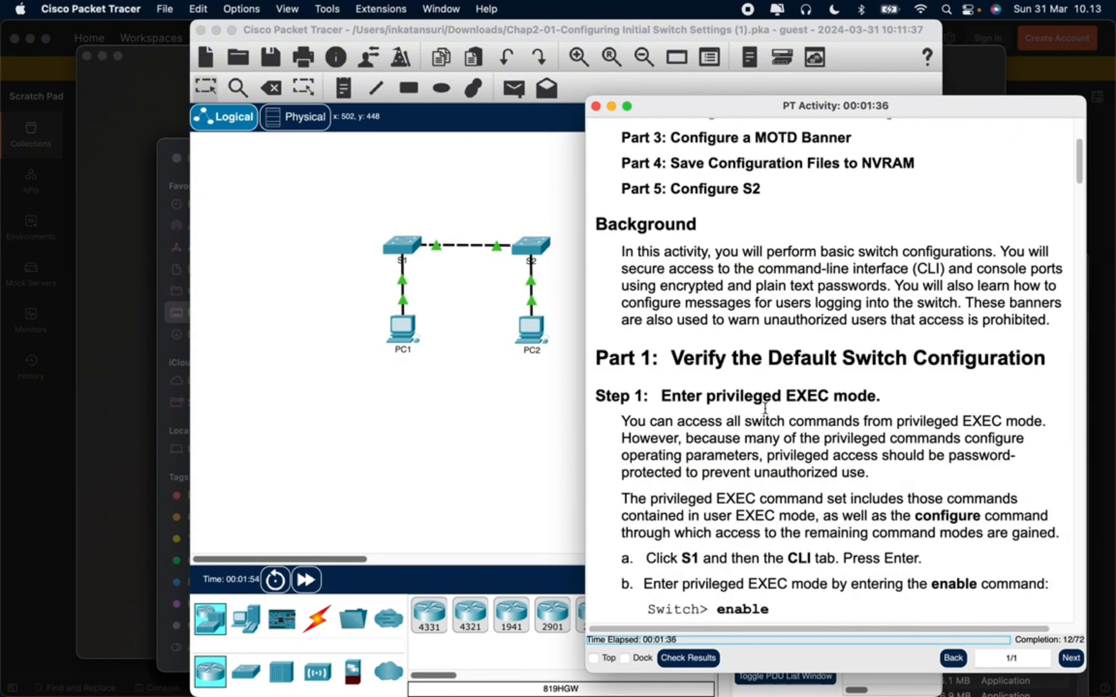
pyautogui.scroll(9, 765, 408)
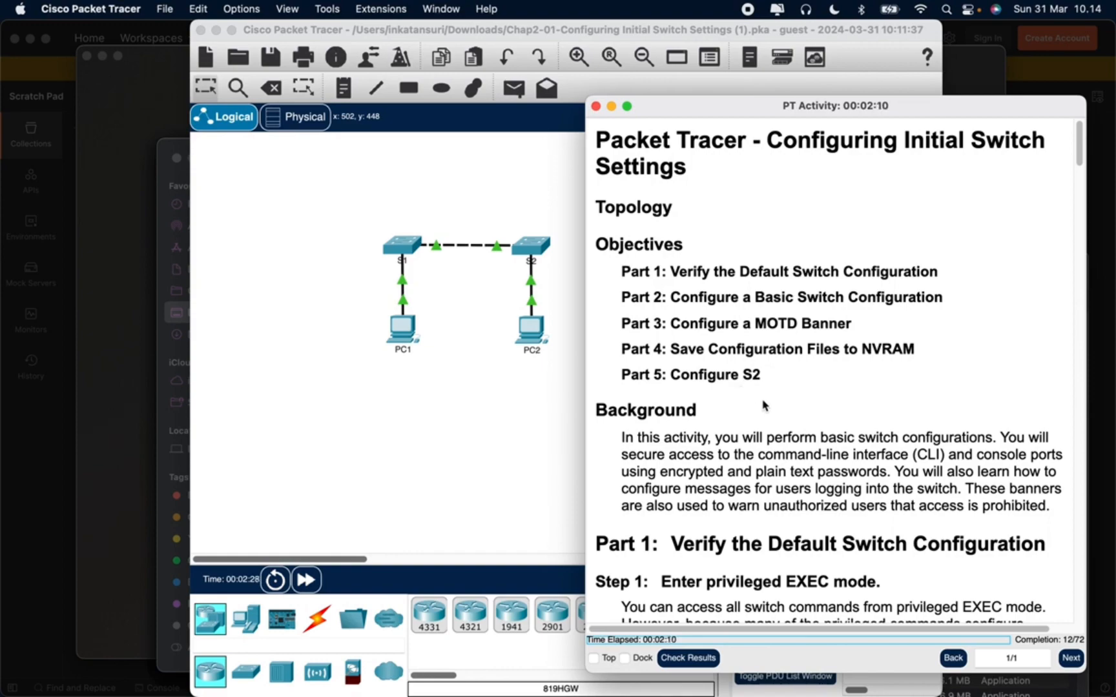
pyautogui.scroll(-5, 770, 419)
pyautogui.scroll(-7, 771, 422)
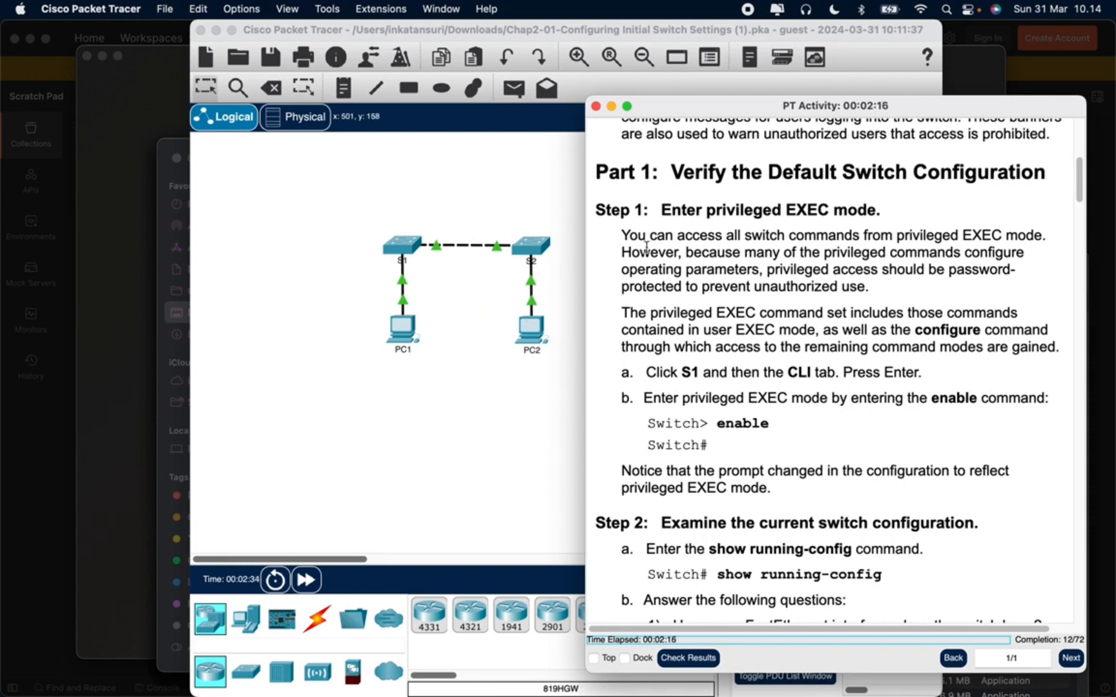
pyautogui.click(408, 249)
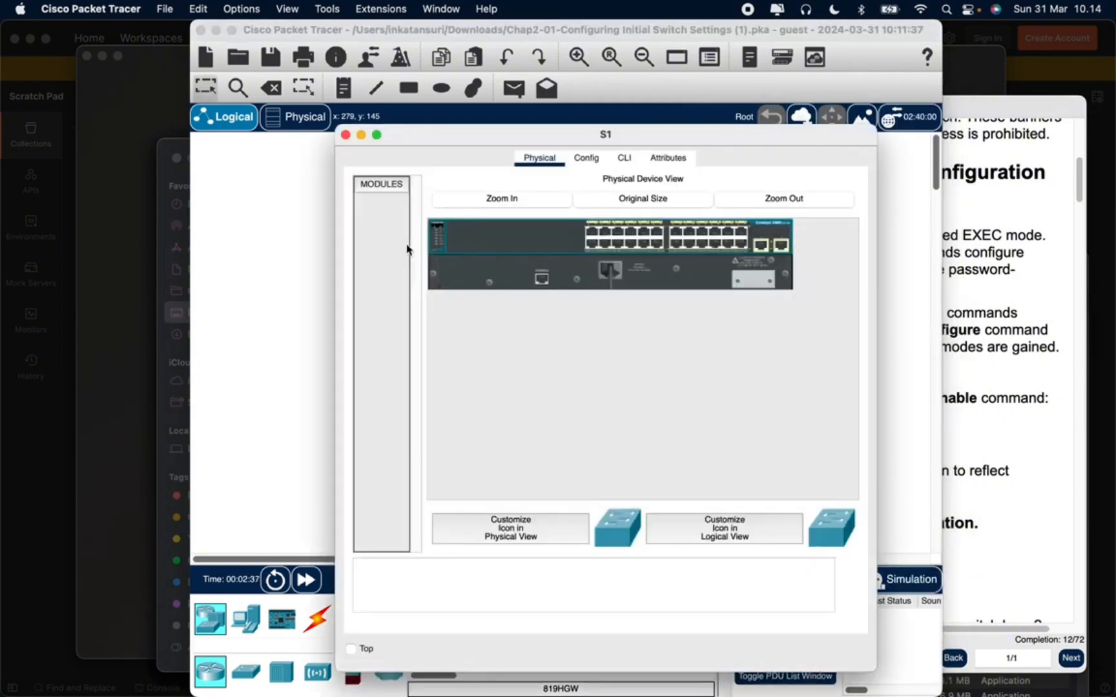
pyautogui.moveTo(572, 135); pyautogui.dragTo(292, 106)
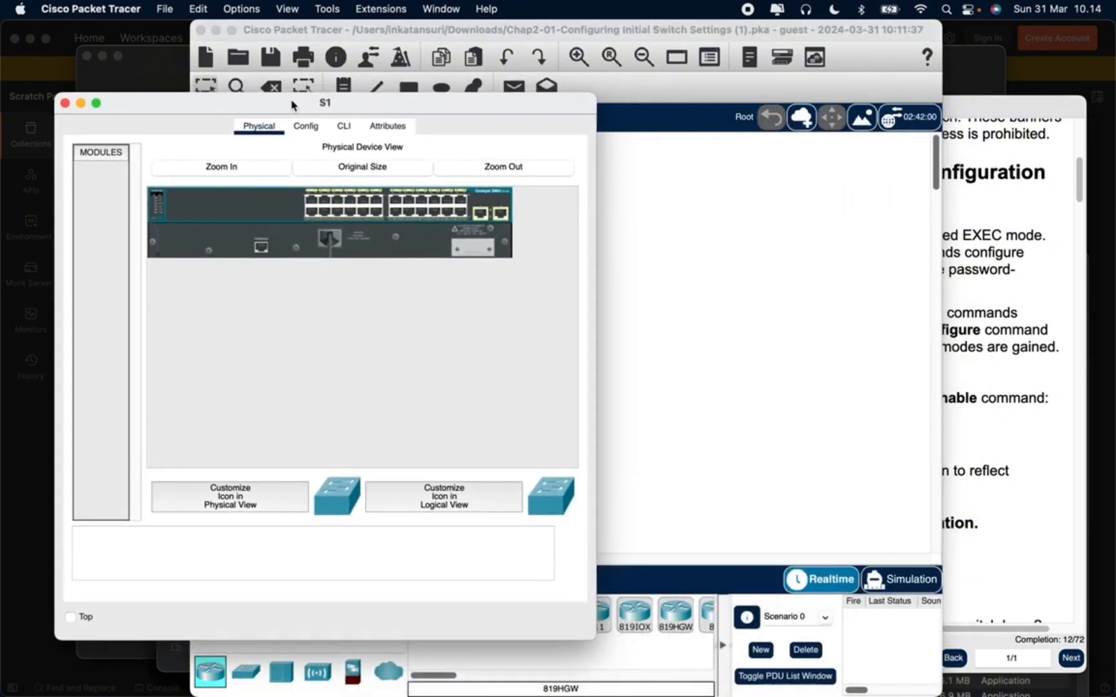
pyautogui.click(985, 105)
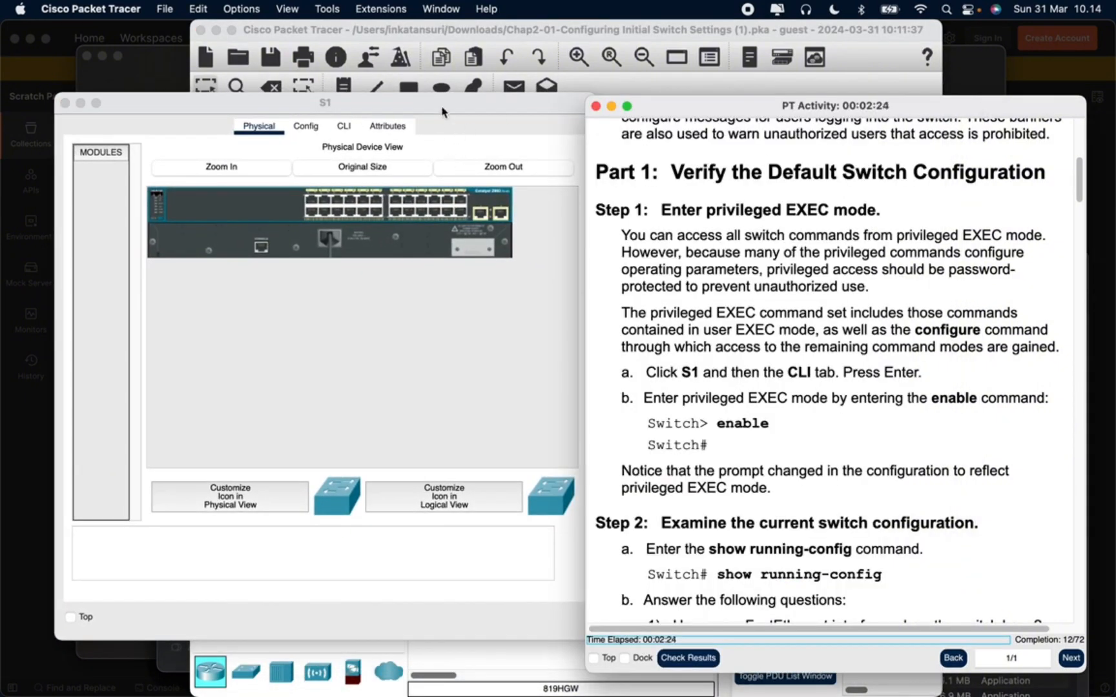
pyautogui.moveTo(442, 111); pyautogui.dragTo(417, 119)
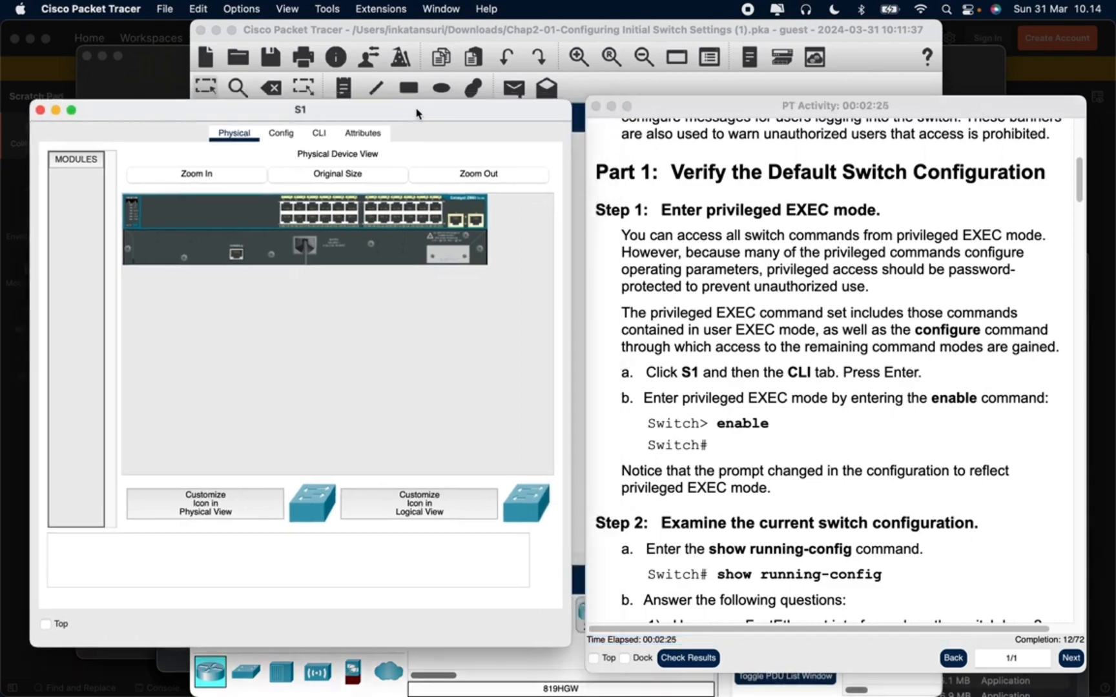
pyautogui.click(320, 136)
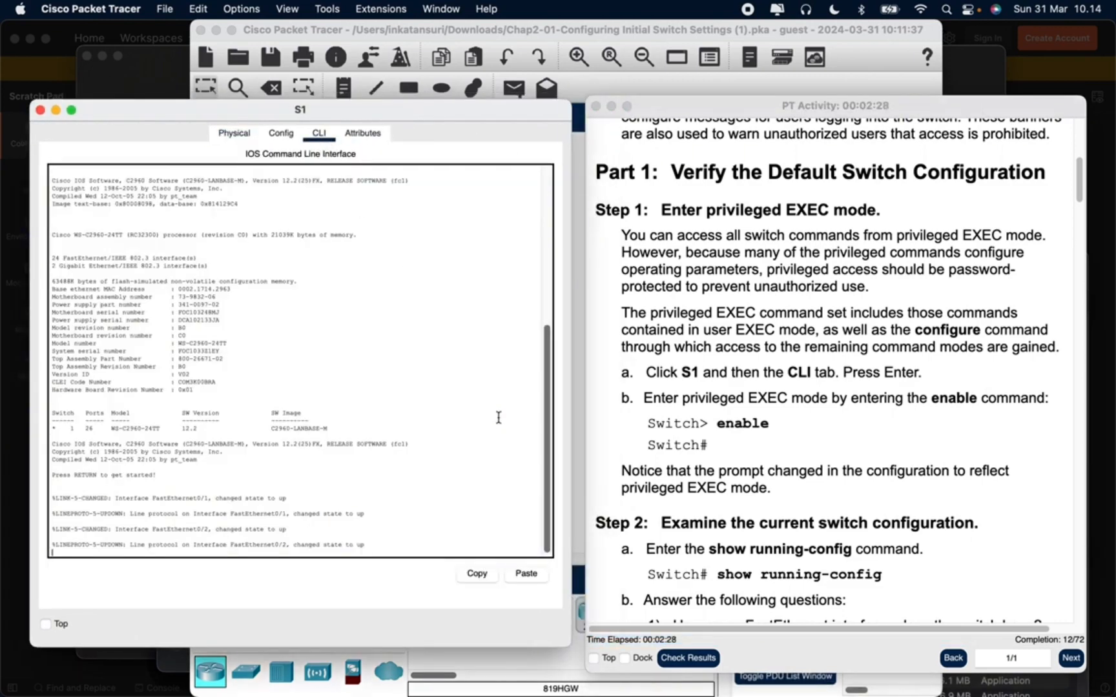
# Start the console session on S1 and enter privileged EXEC mode with the enable command
pyautogui.press('Return')
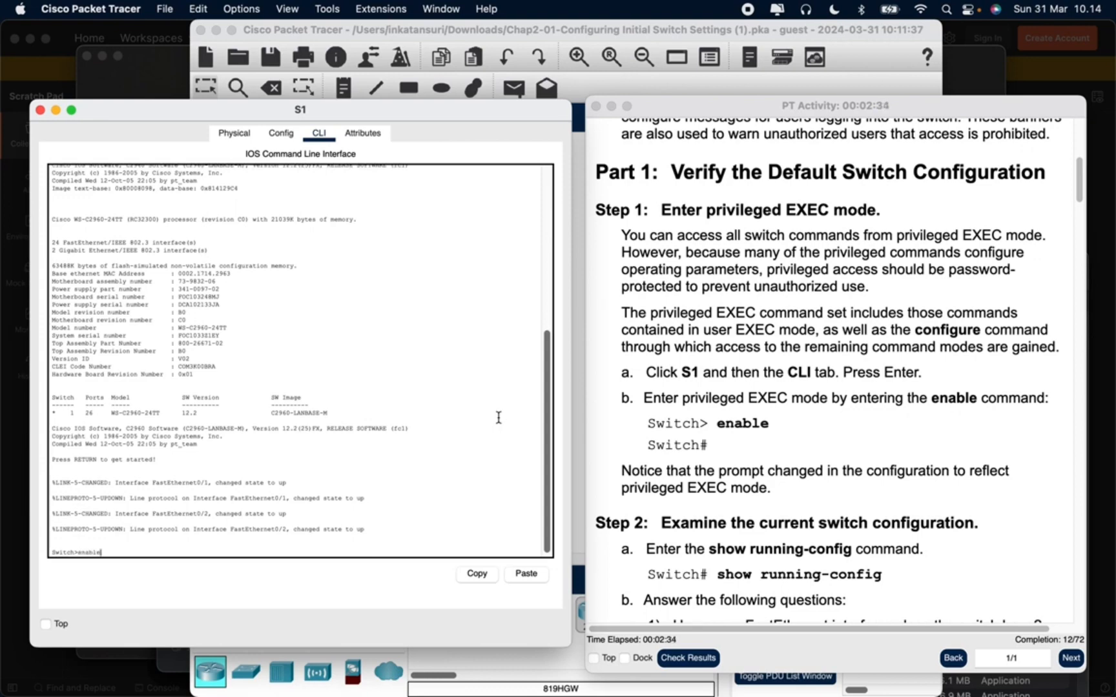
pyautogui.write('enable')
pyautogui.press('Return')
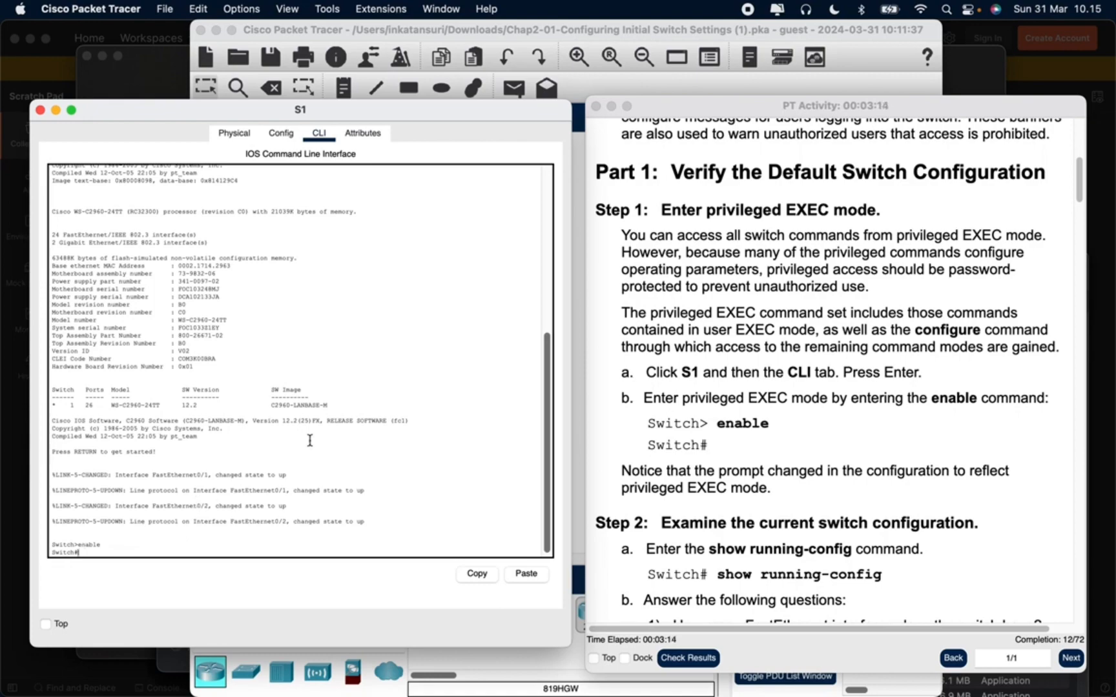
# Run show running-config on S1 to display the current switch configuration, as Step 2 of the activity asks
pyautogui.scroll(-5, 659, 475)
pyautogui.scroll(-1, 659, 474)
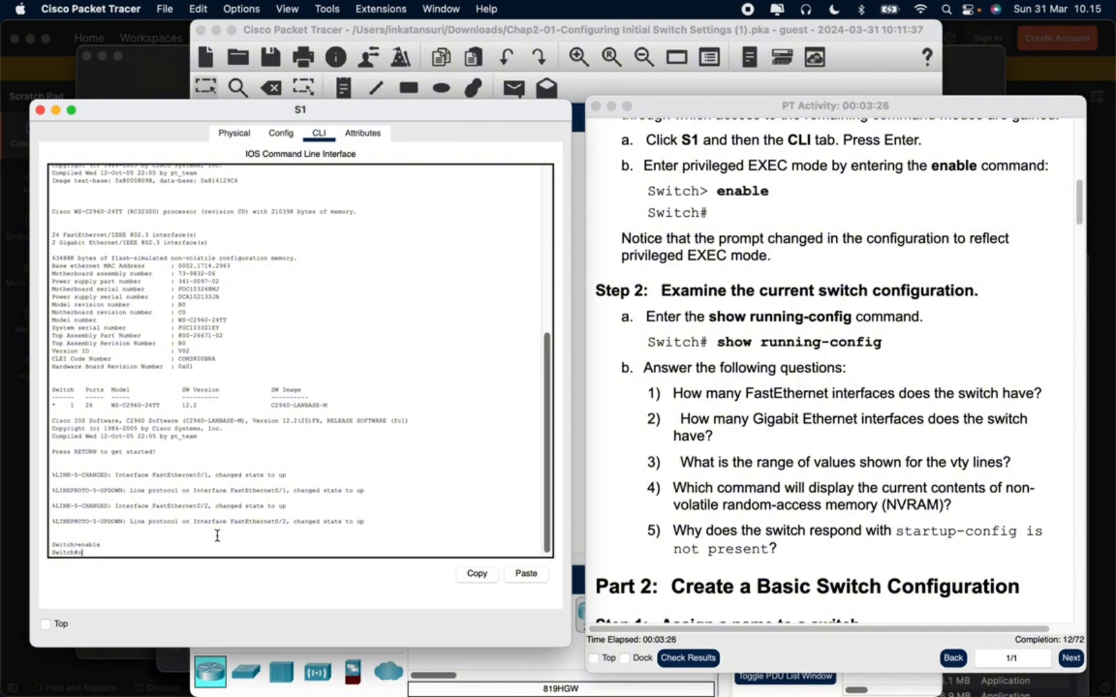
pyautogui.write('ow running-config')
pyautogui.press('BackSpace')
pyautogui.press('BackSpace')
pyautogui.press('BackSpace')
pyautogui.press('Return')
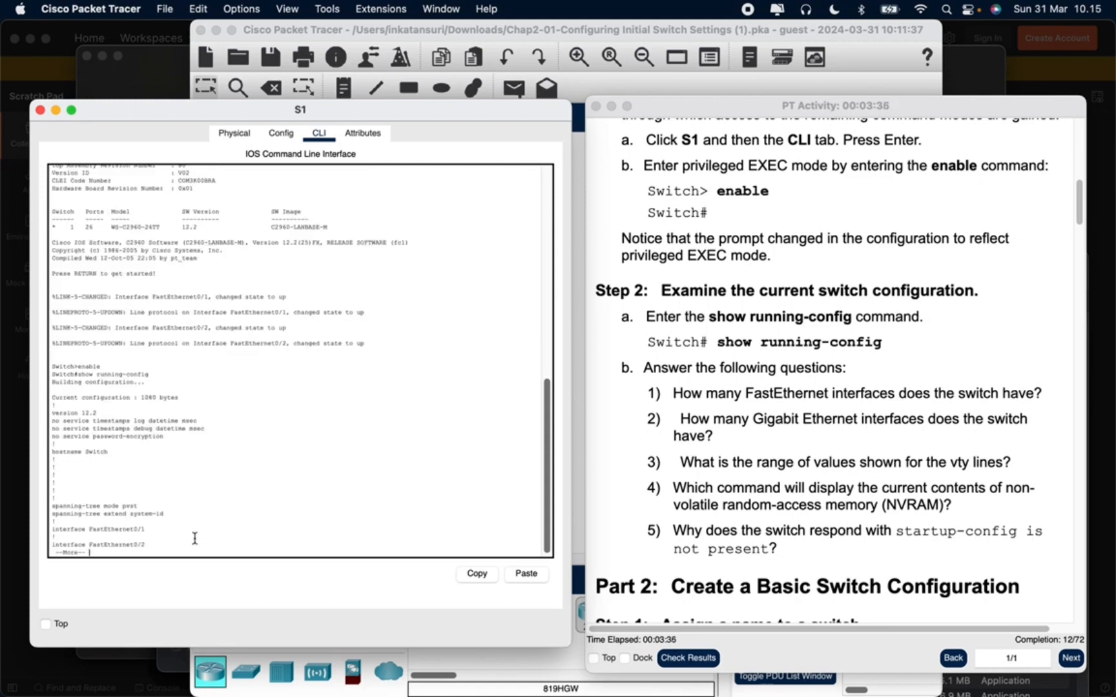
# Page through the rest of S1's running configuration until the command prompt returns
pyautogui.press('Return')
pyautogui.press('Return')
pyautogui.press('Return')
pyautogui.press('Return')
pyautogui.press('Return')
pyautogui.press('Return')
pyautogui.press('Return')
pyautogui.press('Return')
pyautogui.press('Return')
pyautogui.press('Return')
pyautogui.press('Return')
pyautogui.press('Return')
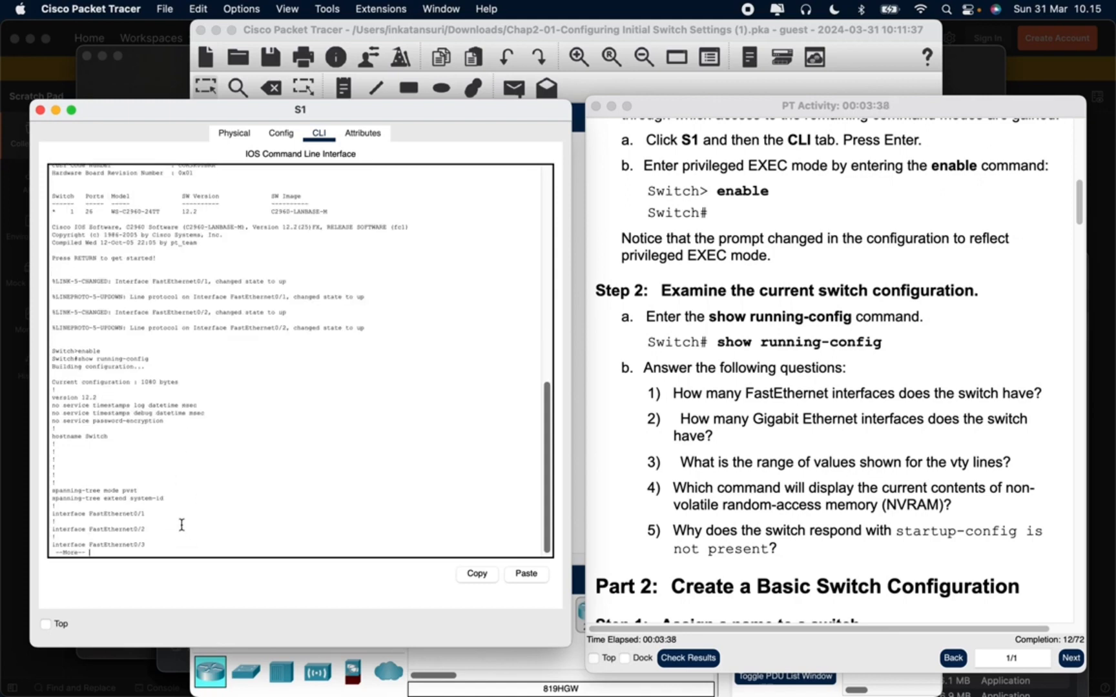
pyautogui.press('Return')
pyautogui.press('Return')
pyautogui.press('Return')
pyautogui.press('Return')
pyautogui.press('Return')
pyautogui.press('Return')
pyautogui.press('Return')
pyautogui.press('Return')
pyautogui.press('Return')
pyautogui.press('Return')
pyautogui.press('Return')
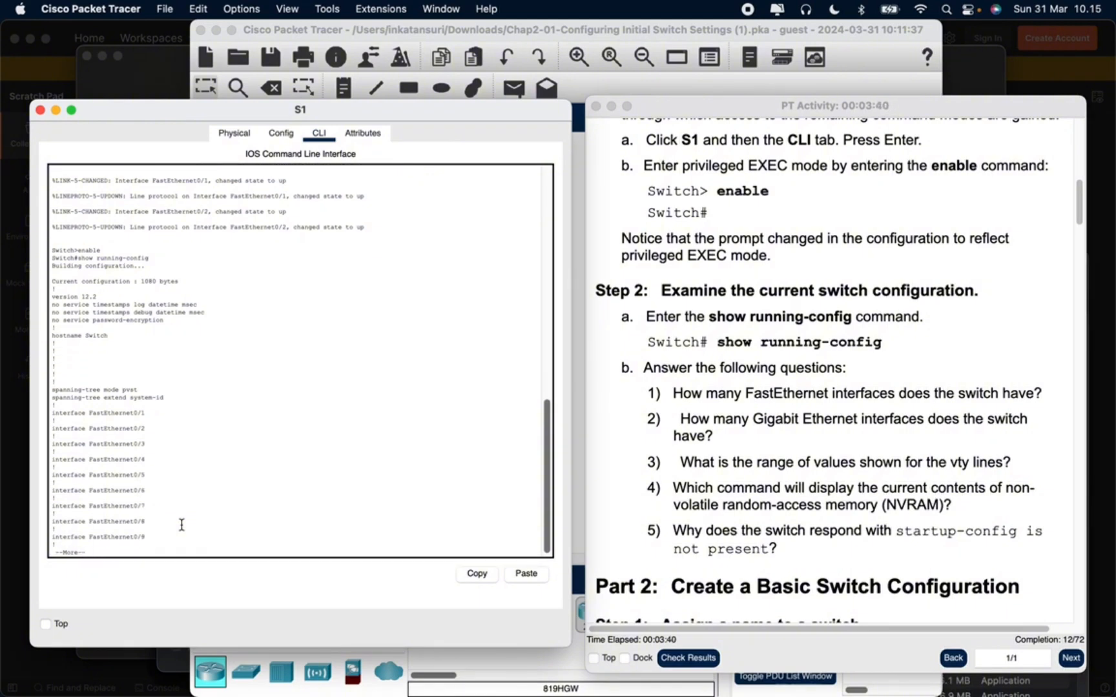
pyautogui.press('Return')
pyautogui.press('Return')
pyautogui.press('Return')
pyautogui.press('Return')
pyautogui.press('Return')
pyautogui.press('Return')
pyautogui.press('Return')
pyautogui.press('Return')
pyautogui.press('Return')
pyautogui.press('Return')
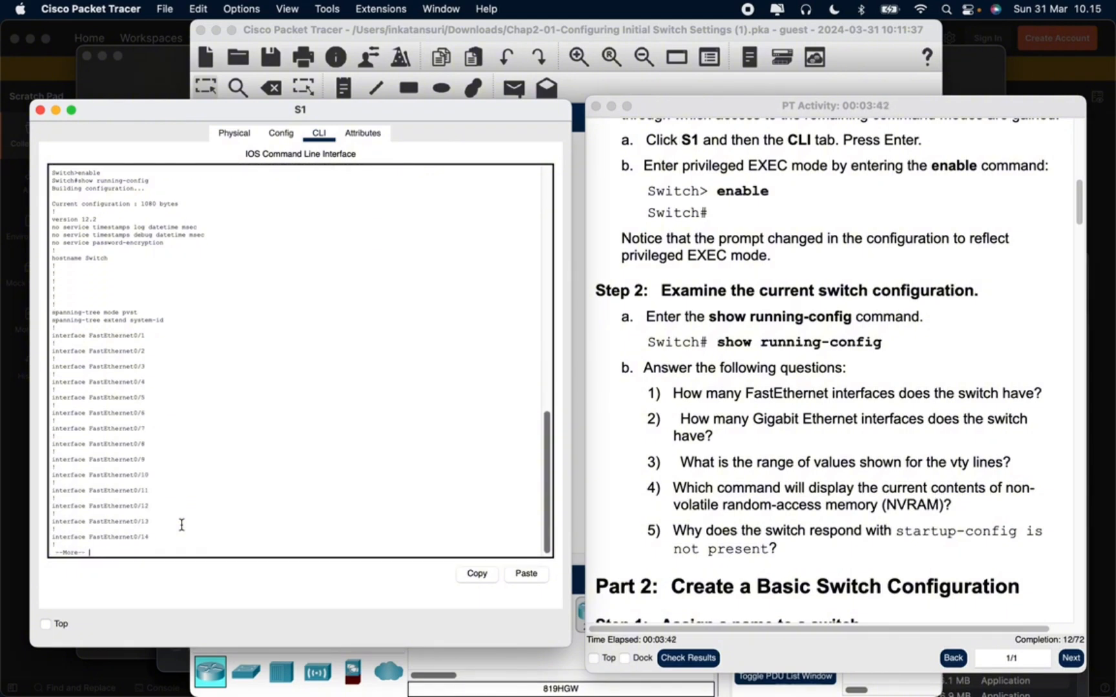
pyautogui.press('Return')
pyautogui.press('Return')
pyautogui.press('Return')
pyautogui.press('Return')
pyautogui.press('Return')
pyautogui.press('Return')
pyautogui.press('Return')
pyautogui.press('Return')
pyautogui.press('Return')
pyautogui.press('Return')
pyautogui.press('Return')
pyautogui.press('Return')
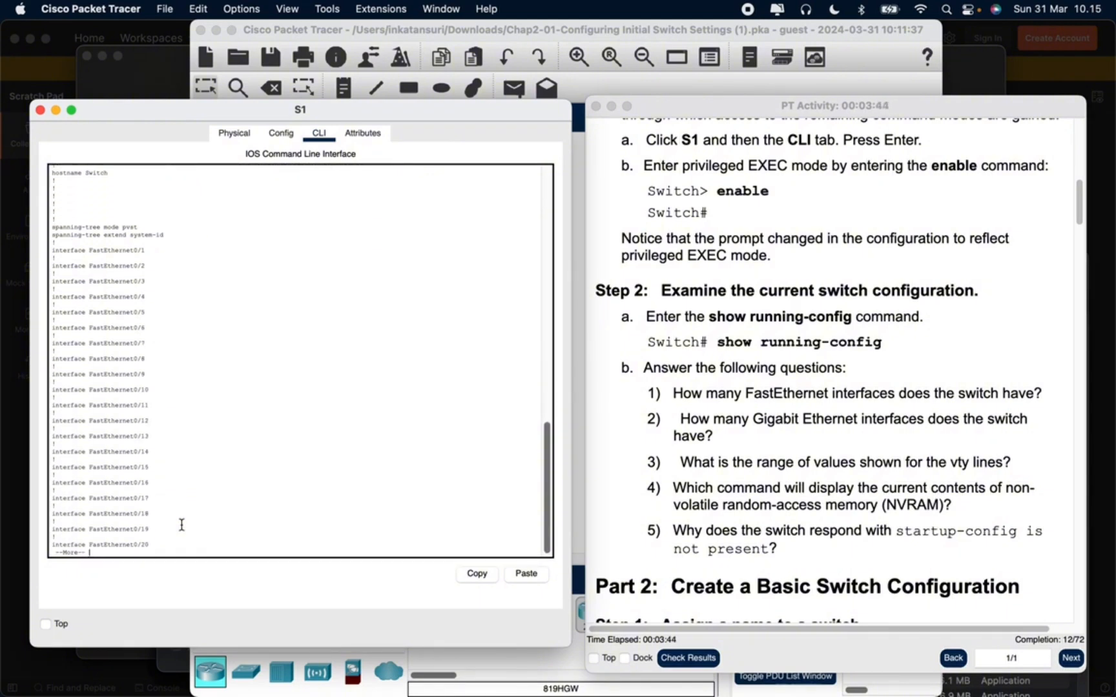
pyautogui.press('Return')
pyautogui.press('Return')
pyautogui.press('Return')
pyautogui.press('Return')
pyautogui.press('Return')
pyautogui.press('Return')
pyautogui.press('Return')
pyautogui.press('Return')
pyautogui.press('Return')
pyautogui.press('Return')
pyautogui.press('Return')
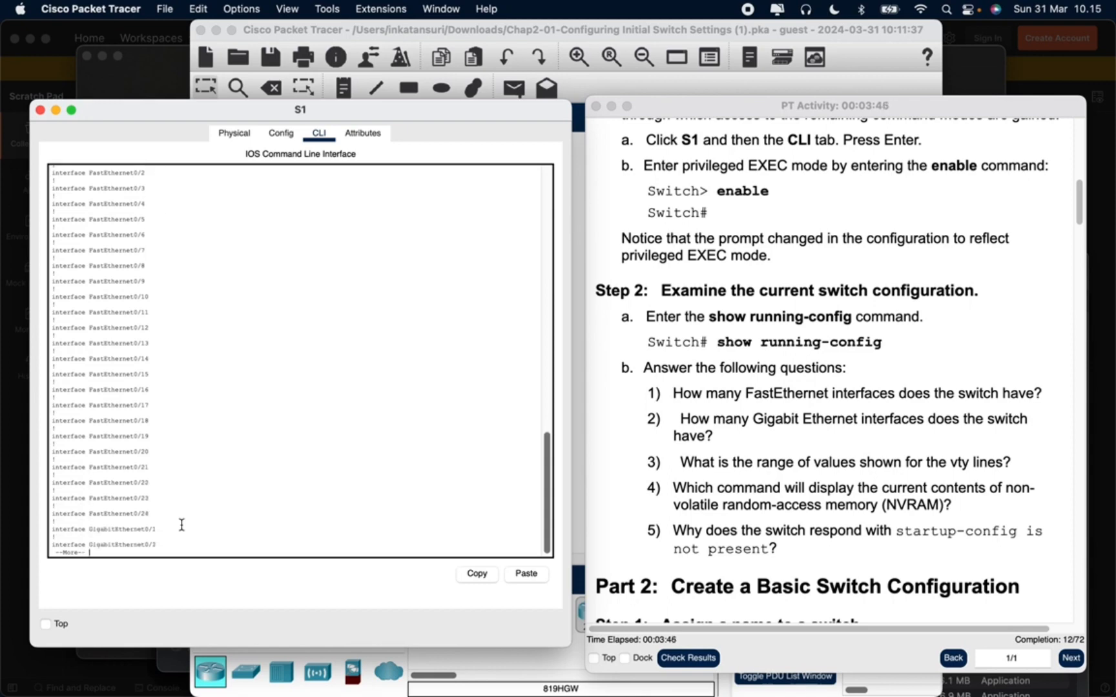
pyautogui.press('Return')
pyautogui.press('Return')
pyautogui.press('Return')
pyautogui.press('Return')
pyautogui.press('Return')
pyautogui.press('Return')
pyautogui.press('Return')
pyautogui.press('Return')
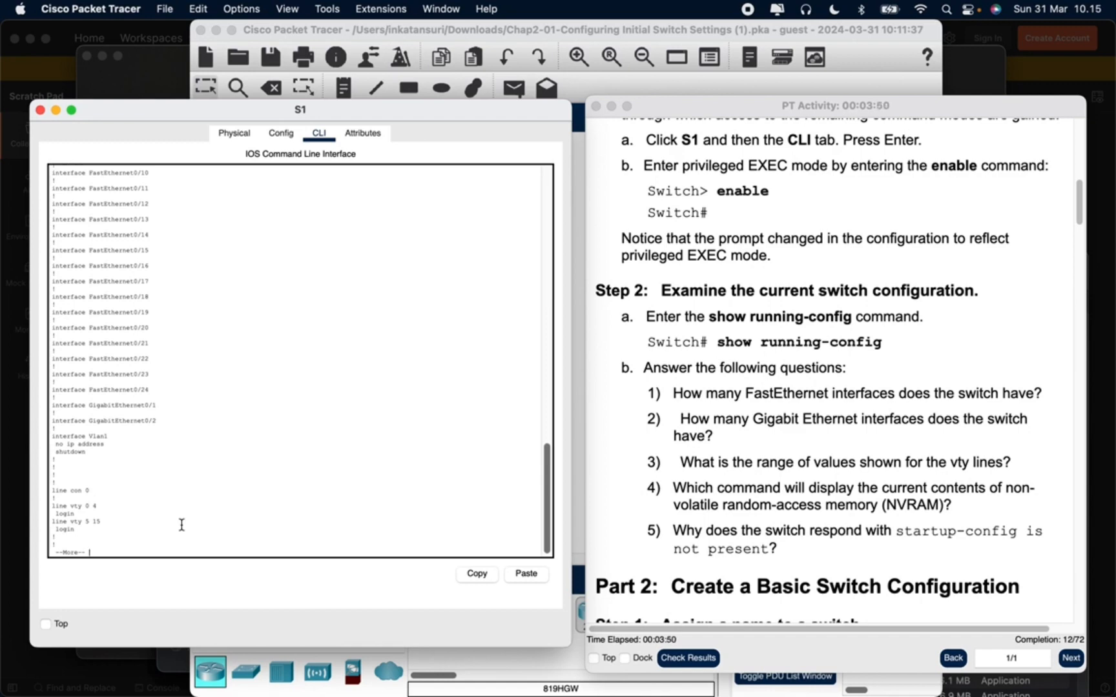
pyautogui.press('Return')
pyautogui.press('Return')
pyautogui.press('Return')
pyautogui.press('Return')
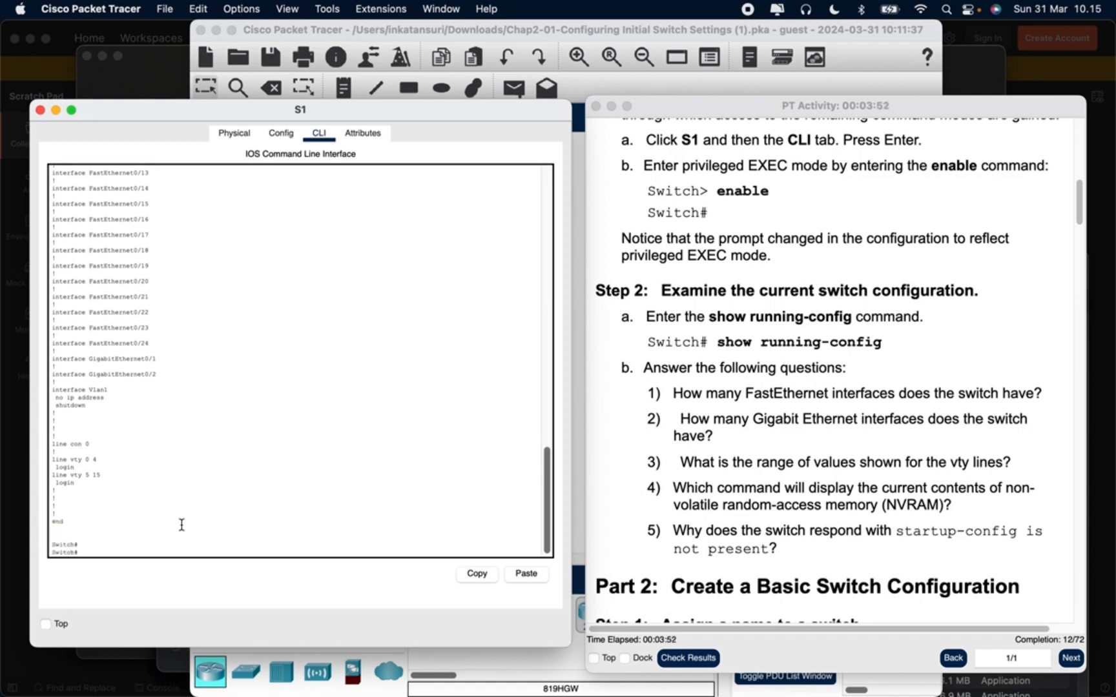
# Examine the FastEthernet interfaces, Gigabit Ethernet interfaces and vty line ranges in S1's configuration output to answer the Step 2 questions
pyautogui.scroll(10, 184, 520)
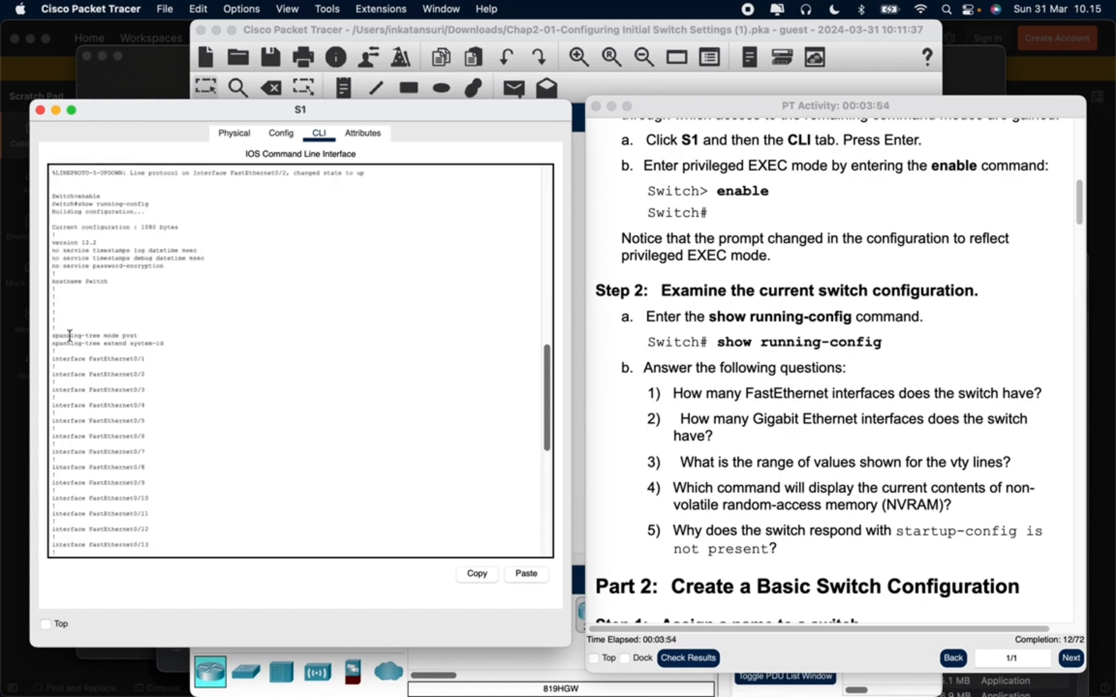
pyautogui.scroll(-4, 213, 342)
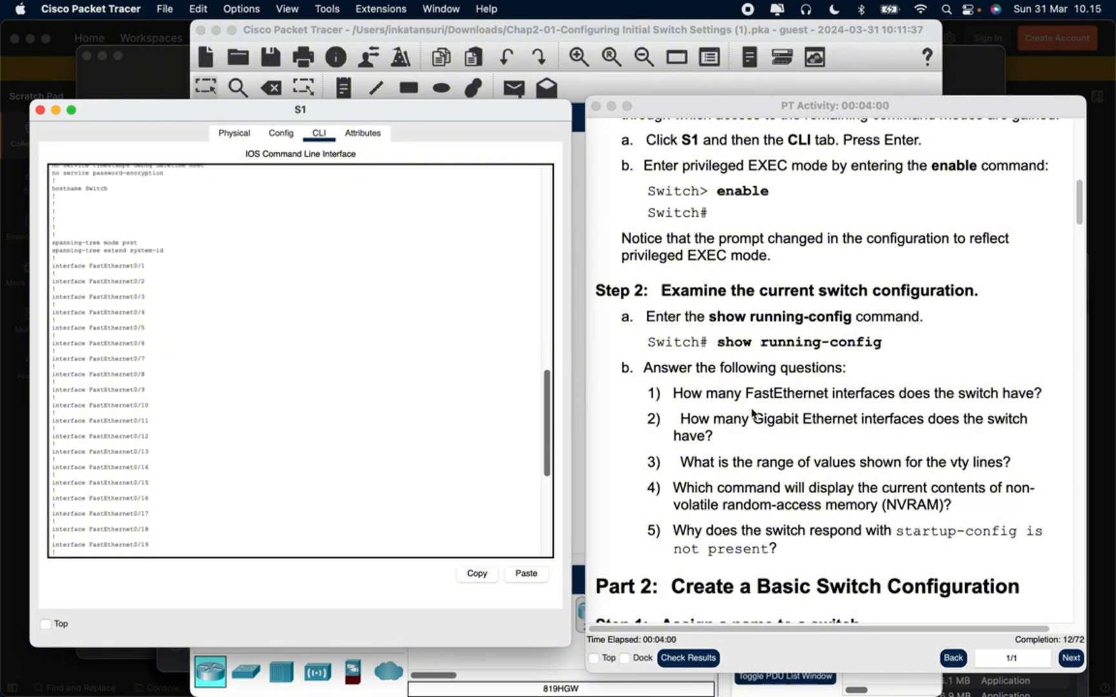
pyautogui.scroll(-2, 617, 427)
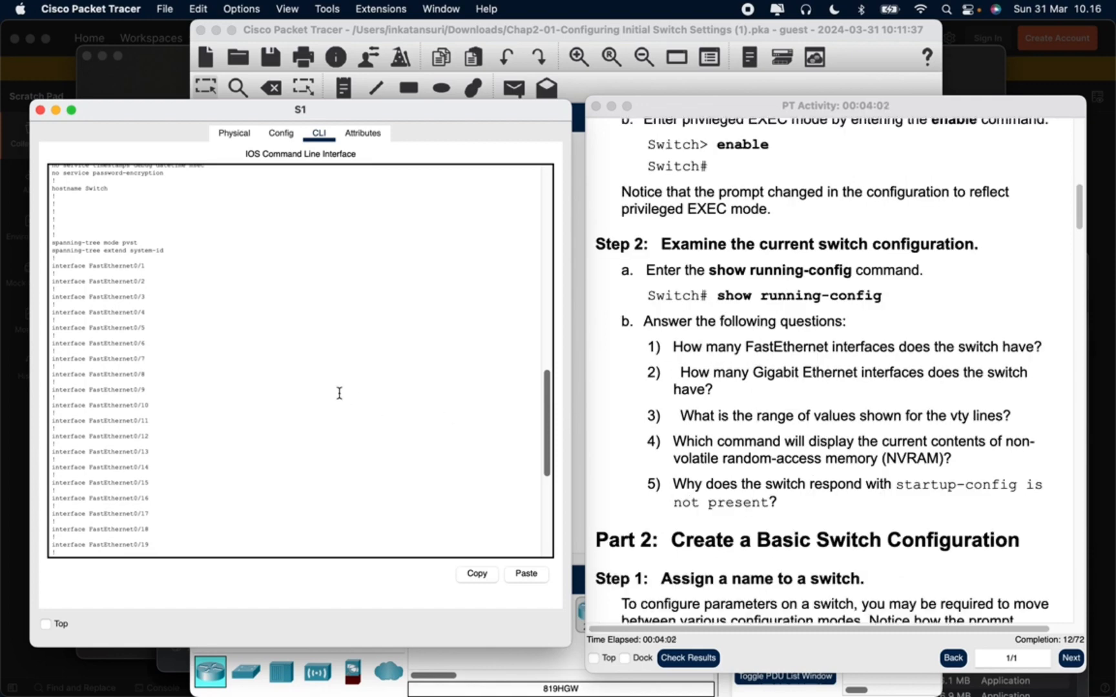
pyautogui.scroll(-4, 273, 441)
pyautogui.scroll(-1, 273, 441)
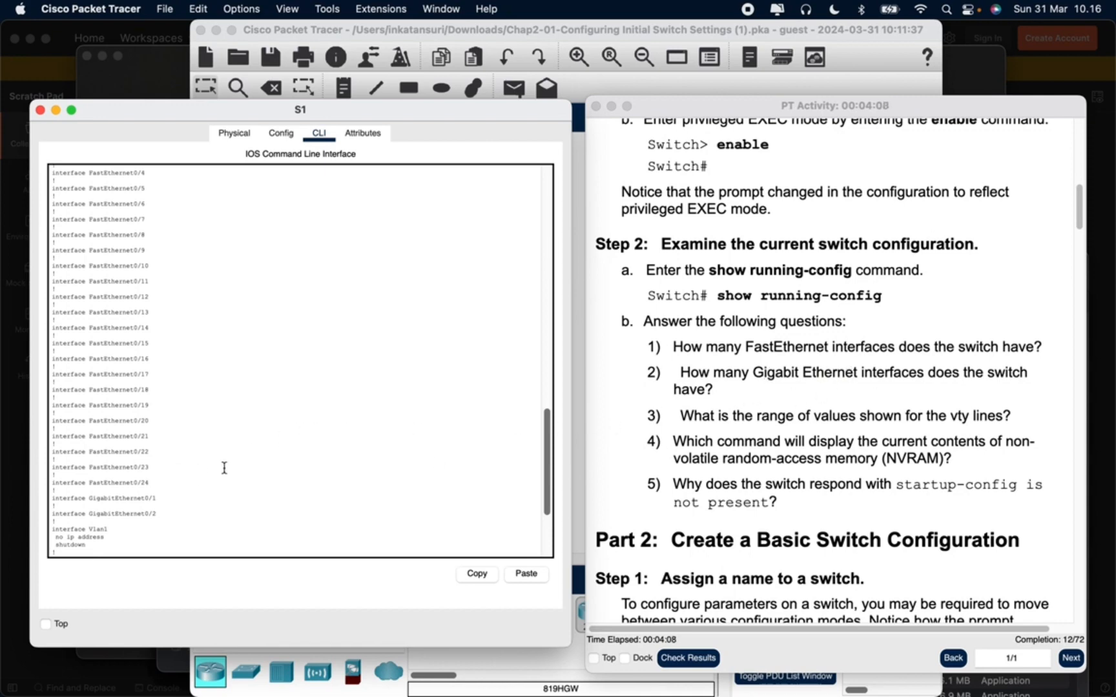
pyautogui.scroll(-5, 158, 510)
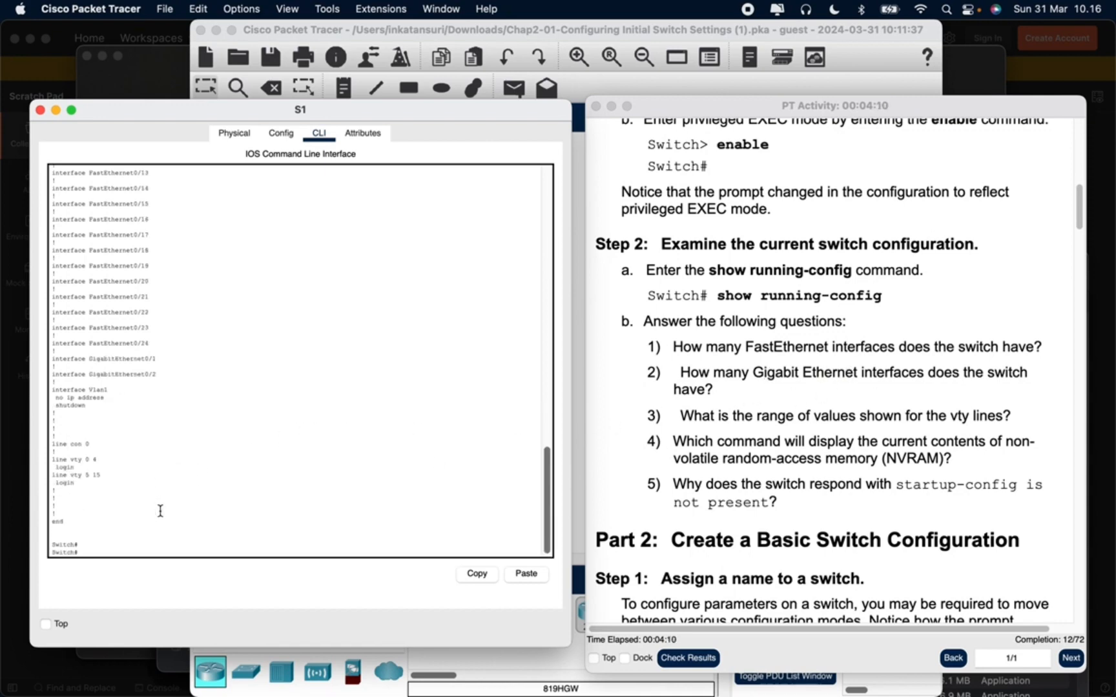
pyautogui.scroll(-1, 155, 504)
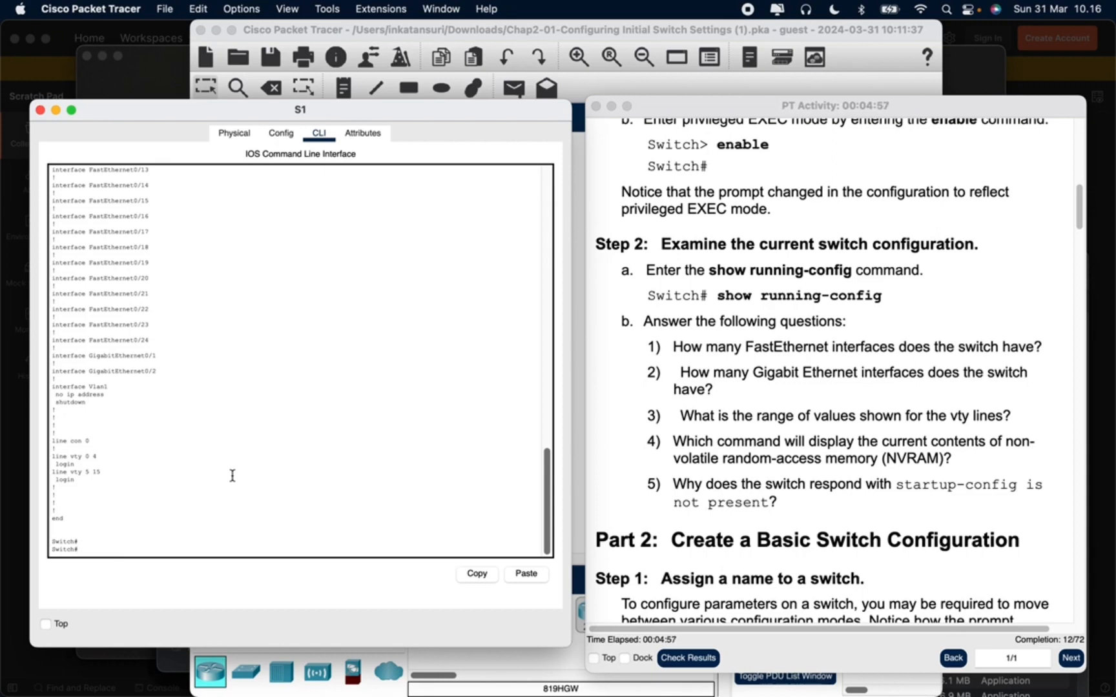
# Run show startup-config on S1 to check the contents of NVRAM
pyautogui.write('show startup-config')
pyautogui.press('Return')
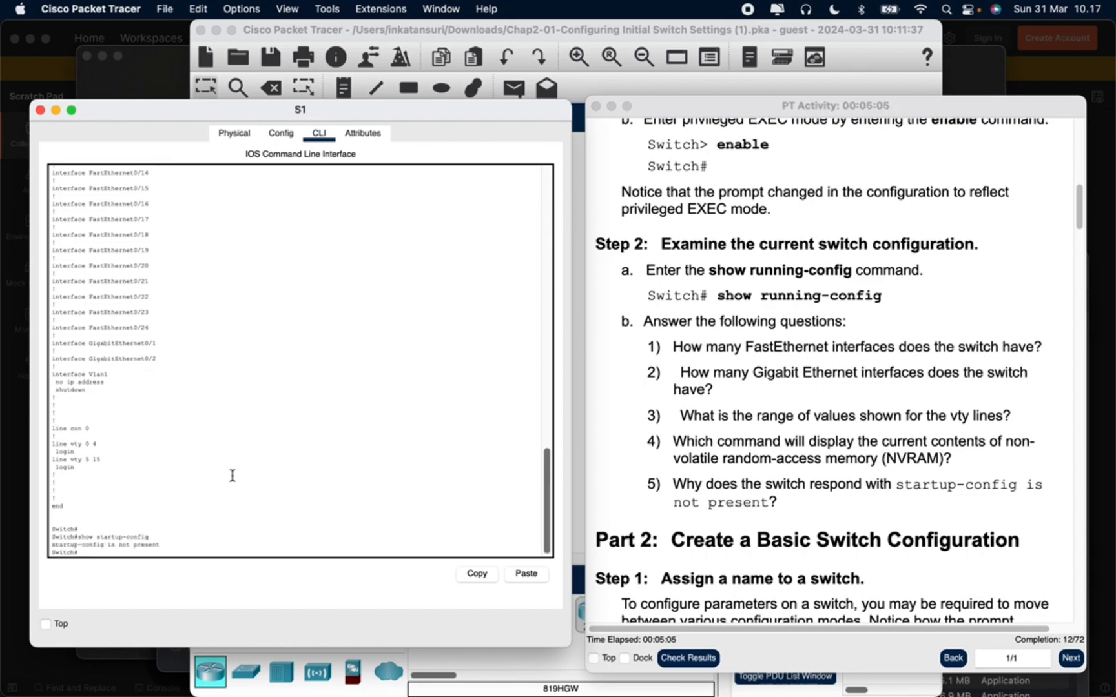
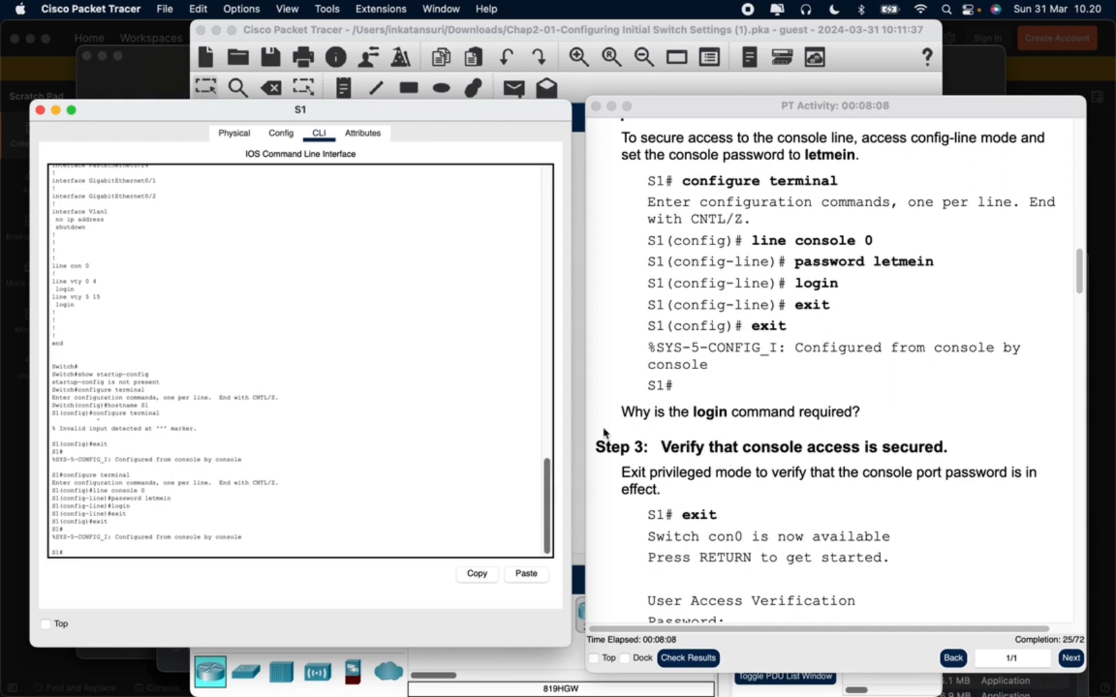
# Log out of S1 and log back in with the console password to verify that console access is secured
pyautogui.scroll(-1, 428, 471)
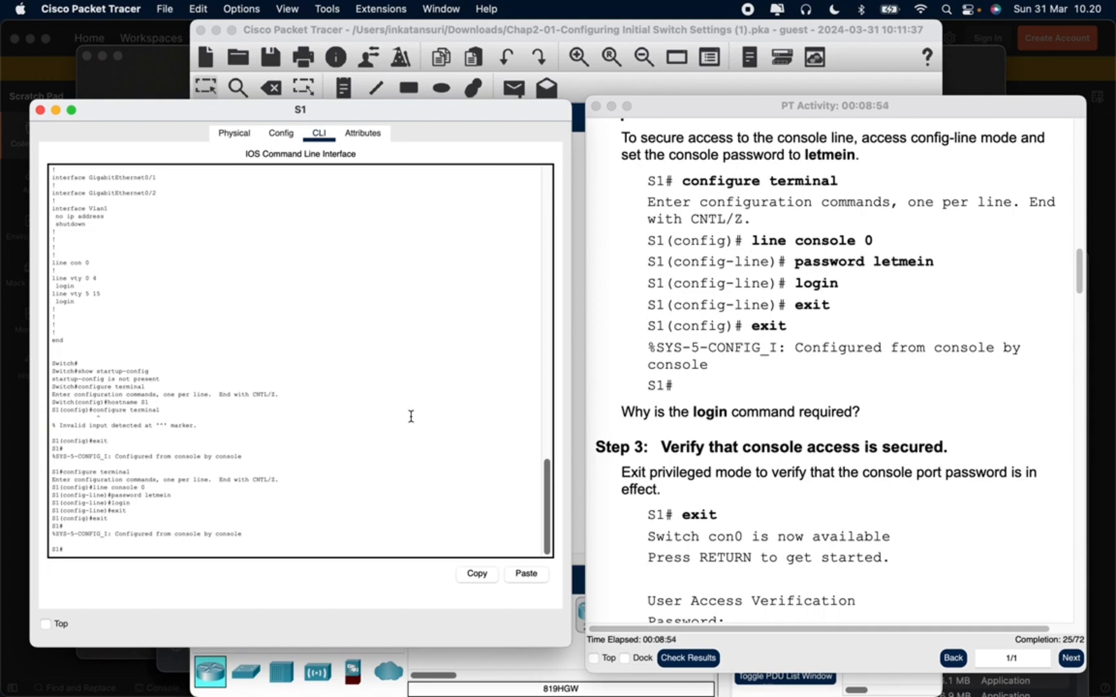
pyautogui.write('exit')
pyautogui.press('Return')
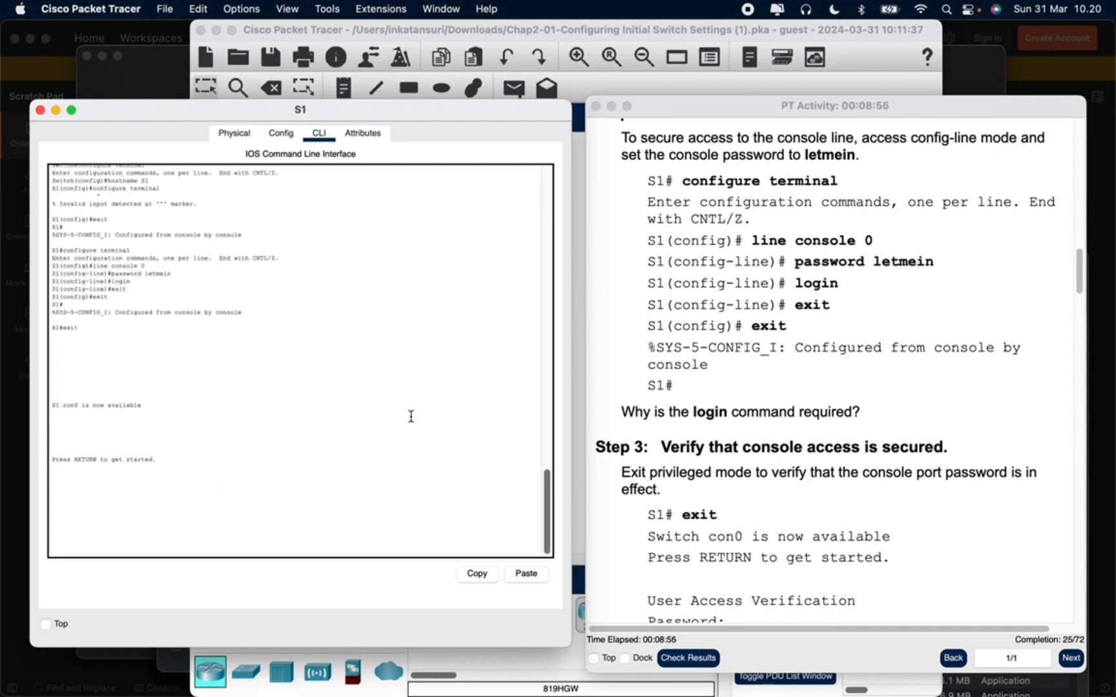
pyautogui.scroll(-5, 647, 476)
pyautogui.press('Return')
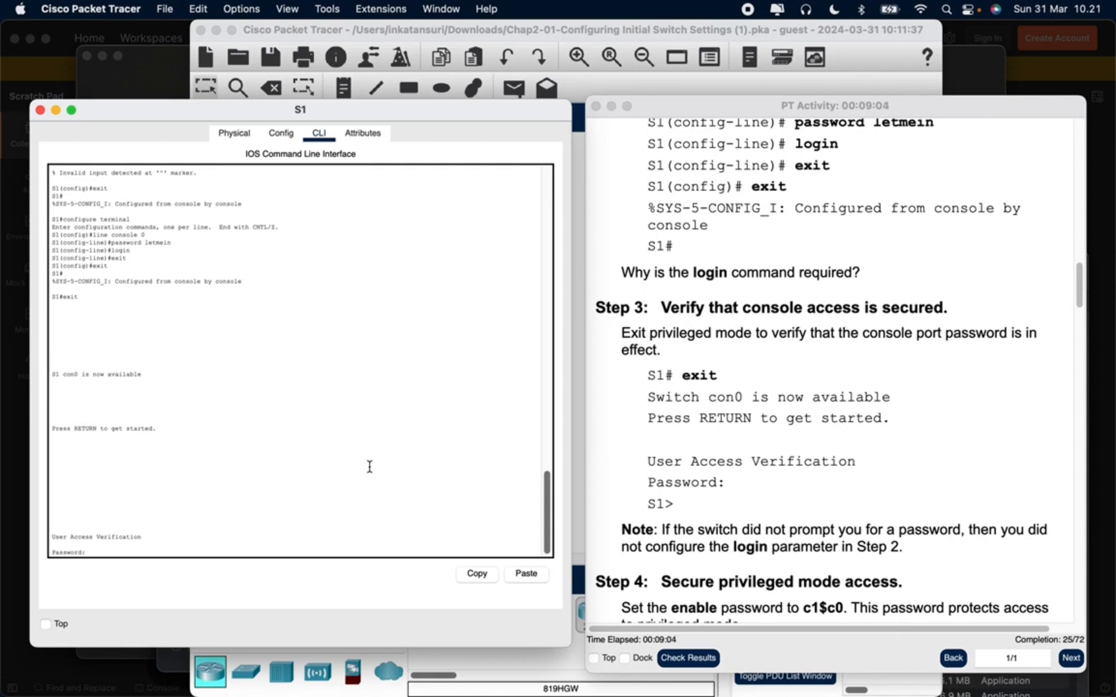
pyautogui.press('Return')
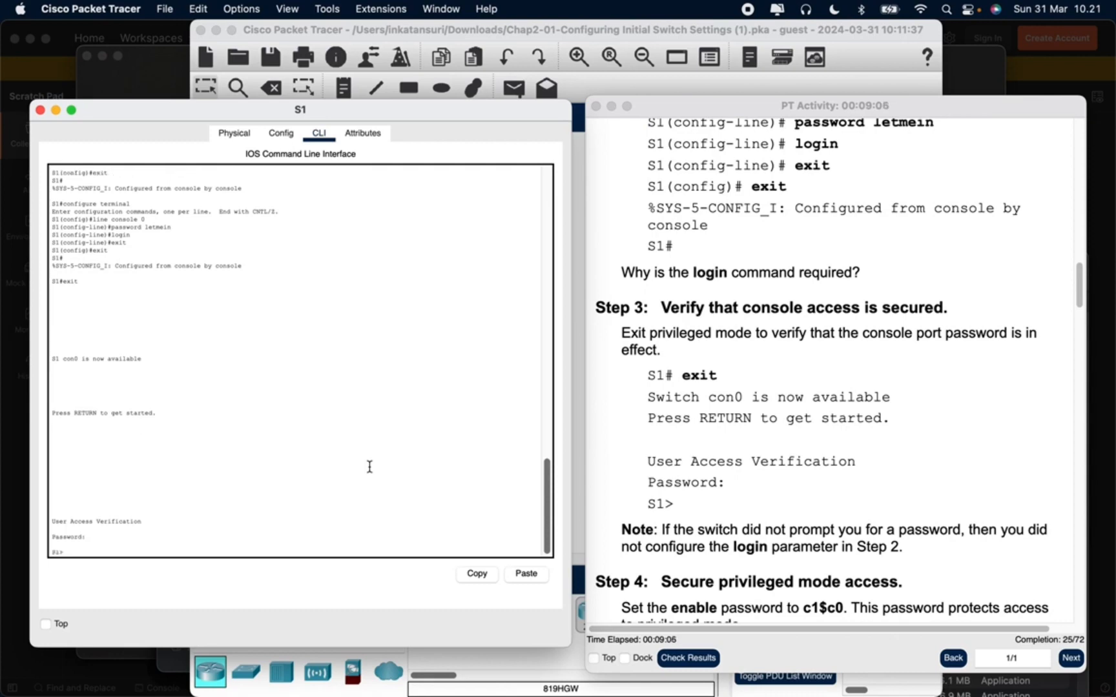
# Enter privileged EXEC mode on S1 and start global configuration mode, as Step 4 of the activity asks
pyautogui.scroll(-10, 688, 414)
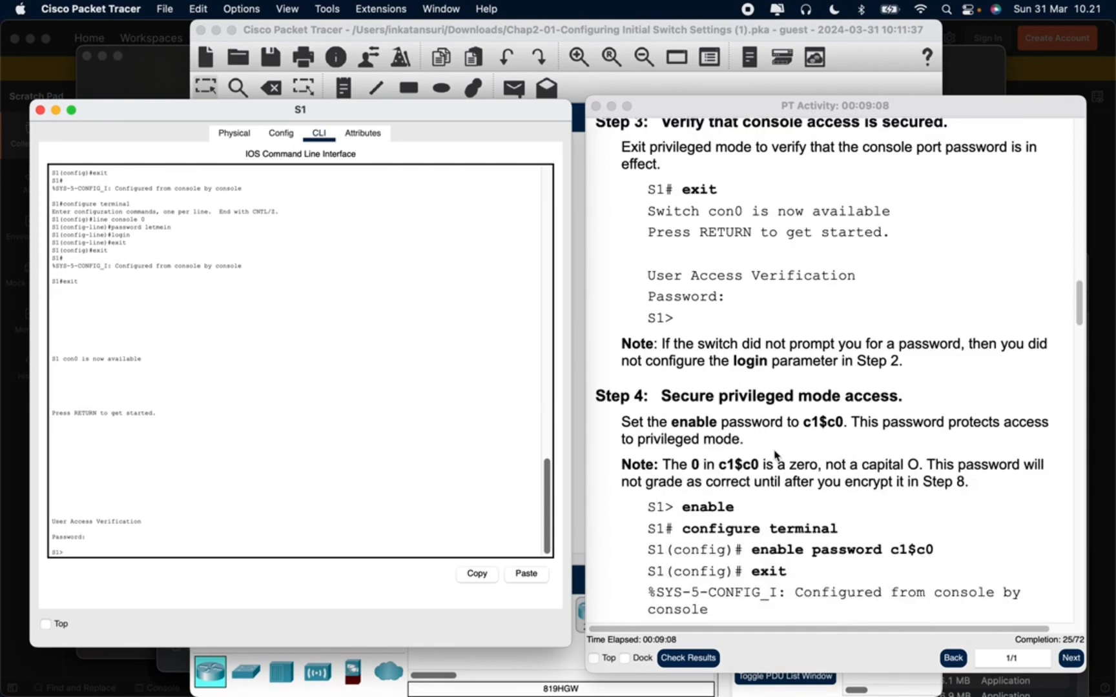
pyautogui.scroll(-3, 644, 453)
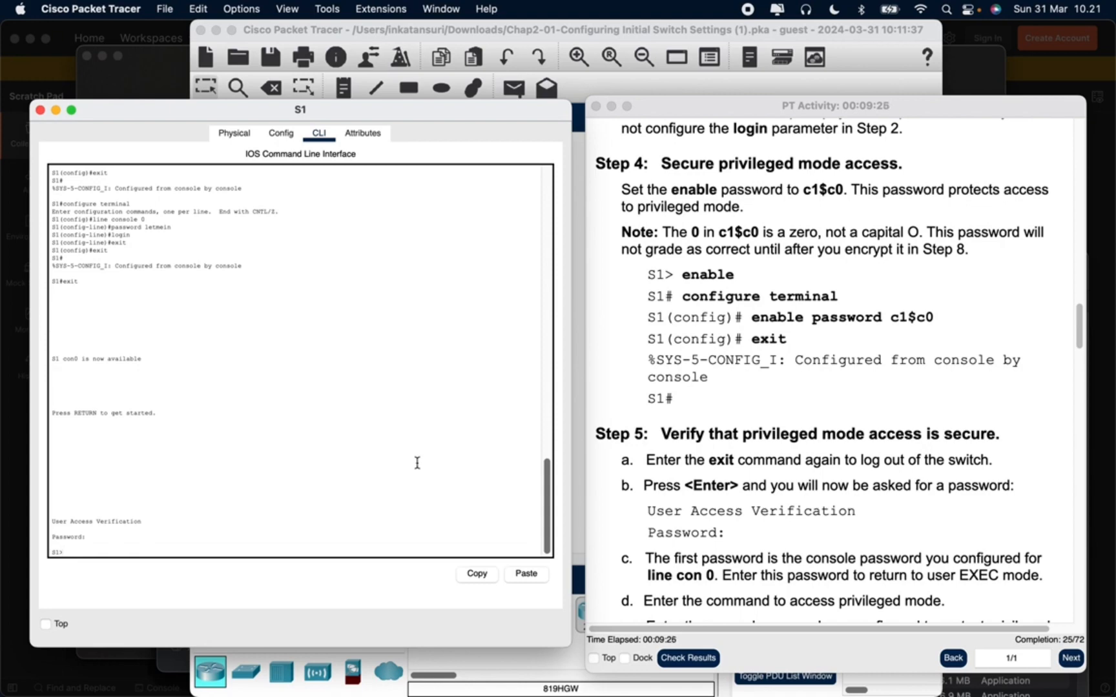
pyautogui.write('enable')
pyautogui.press('Return')
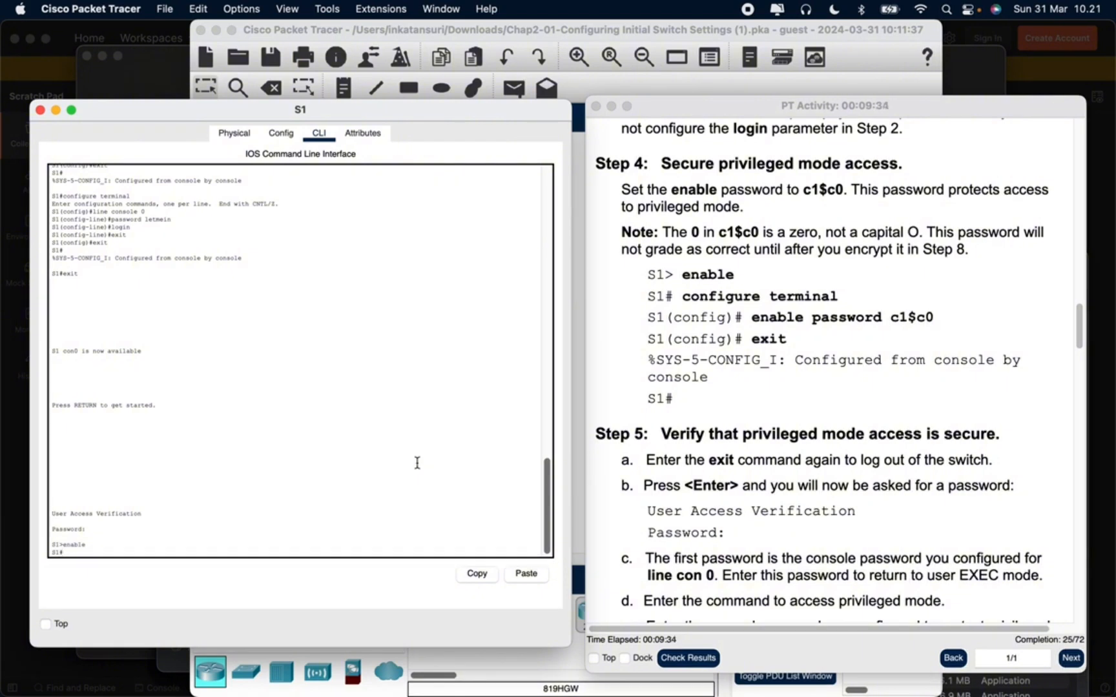
pyautogui.write('configure terminal')
pyautogui.press('Return')
# Set the enable password given in Step 4 on S1 and exit to privileged EXEC mode
pyautogui.write('enabl')
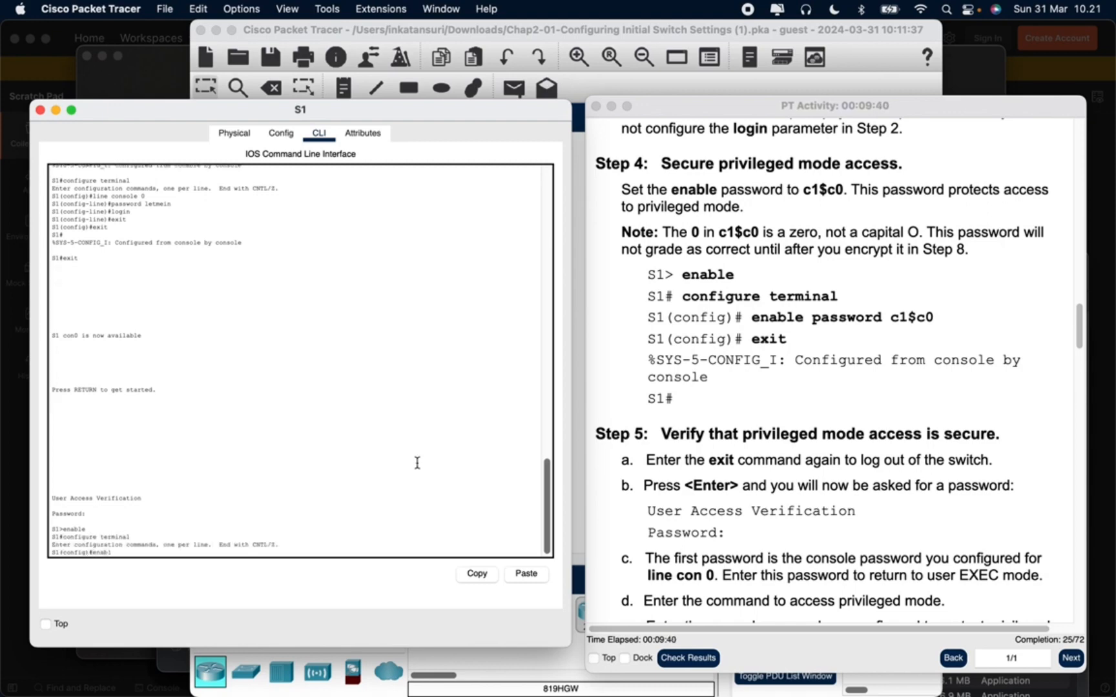
pyautogui.write('e password c1$c0')
pyautogui.press('Return')
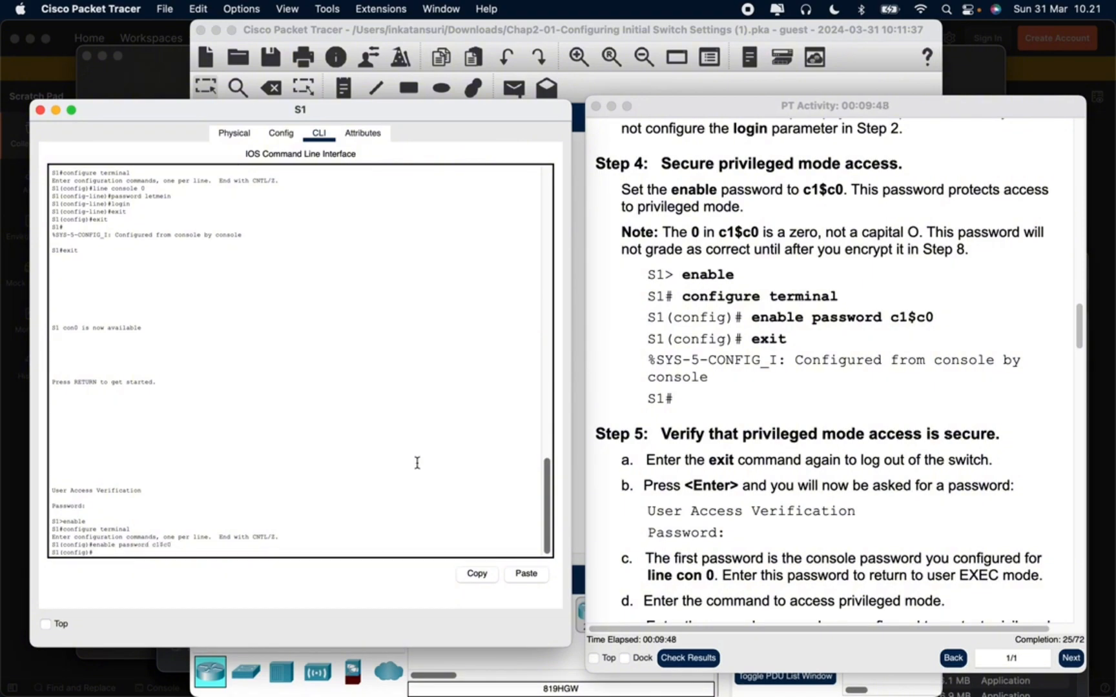
pyautogui.scroll(-5, 700, 439)
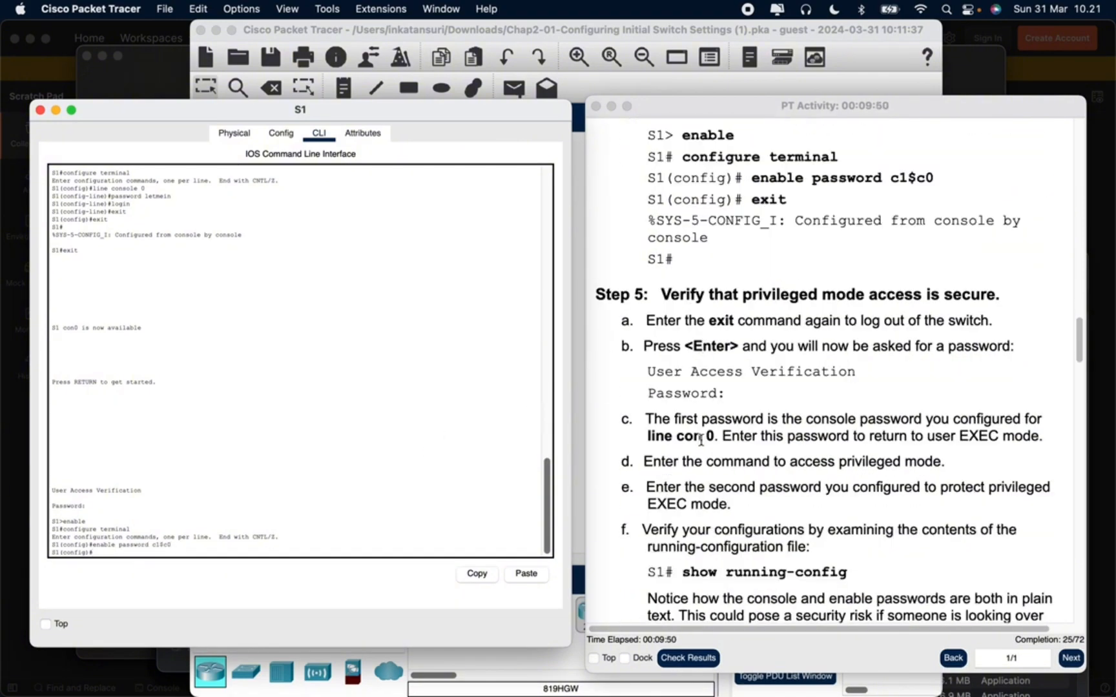
pyautogui.write('exit')
pyautogui.press('Return')
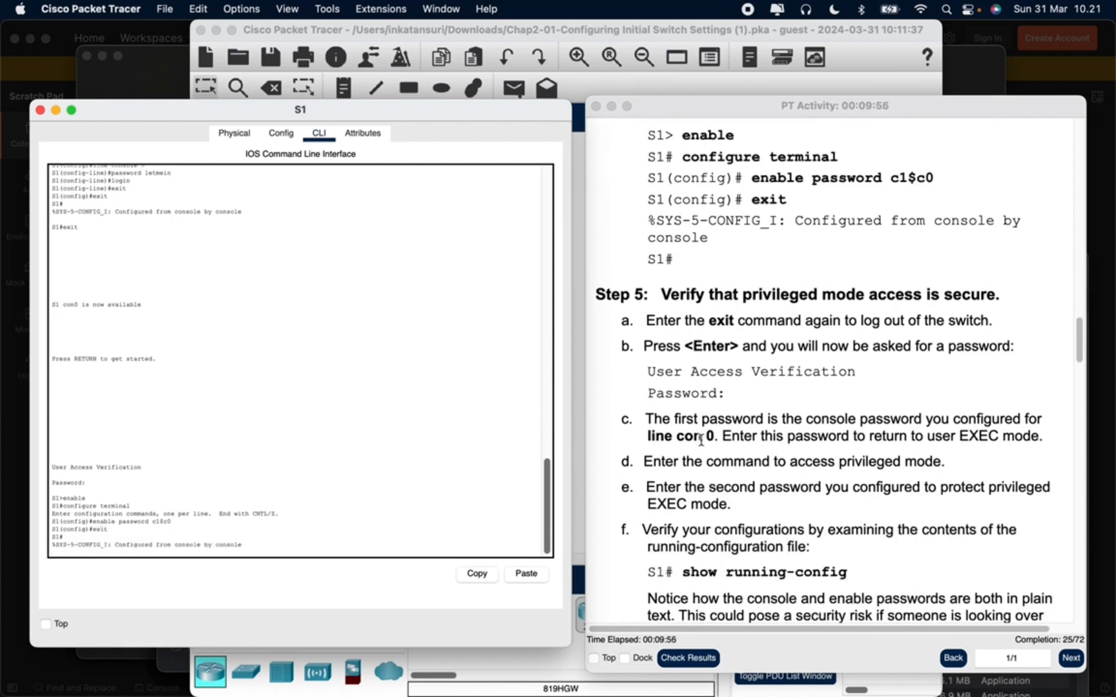
pyautogui.press('Return')
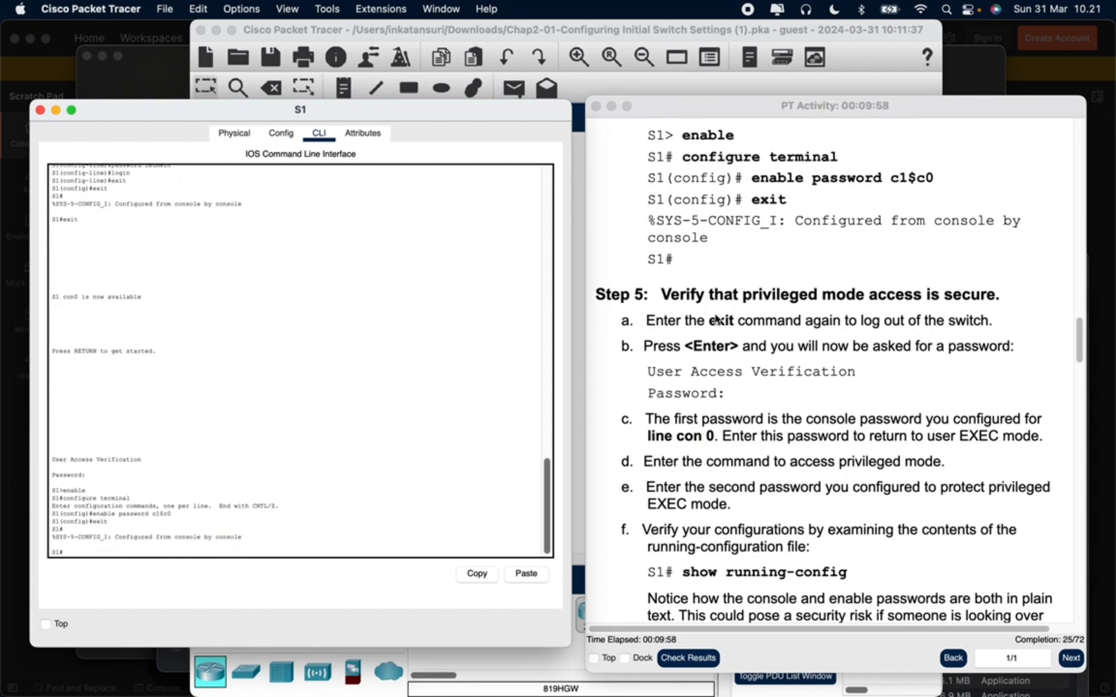
# Log out of S1 again and enter the console password to return to user EXEC mode
pyautogui.scroll(-3, 710, 349)
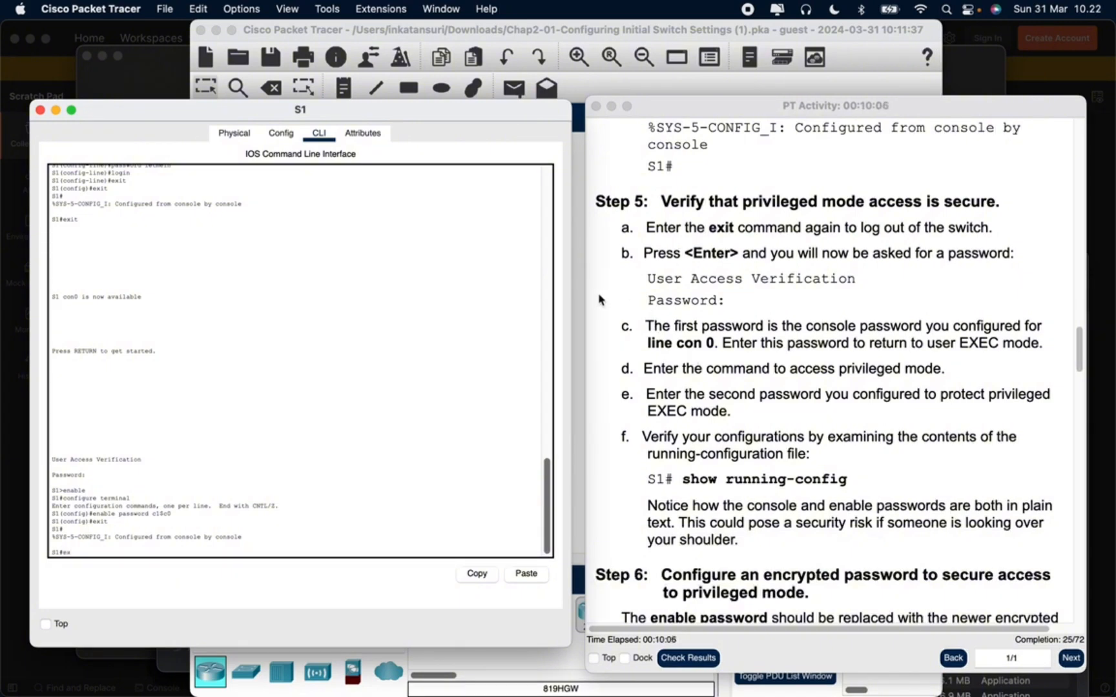
pyautogui.write('exit')
pyautogui.press('Return')
pyautogui.press('Return')
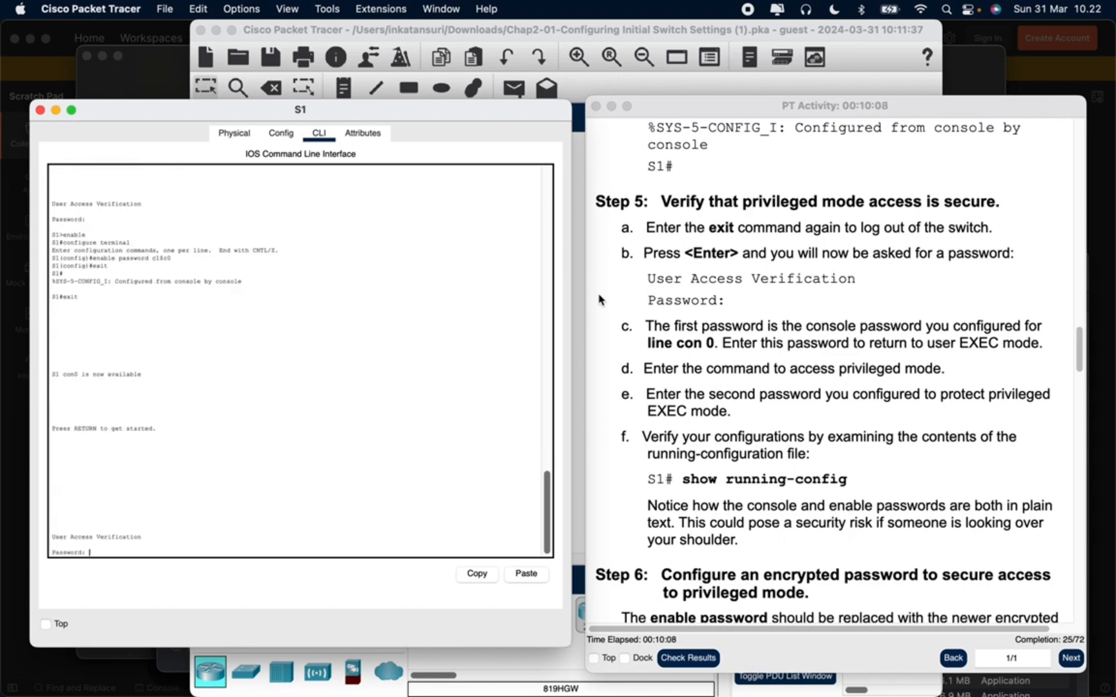
pyautogui.write('cisco')
# Access privileged EXEC mode on S1 with the enable command and its configured password
pyautogui.press('Return')
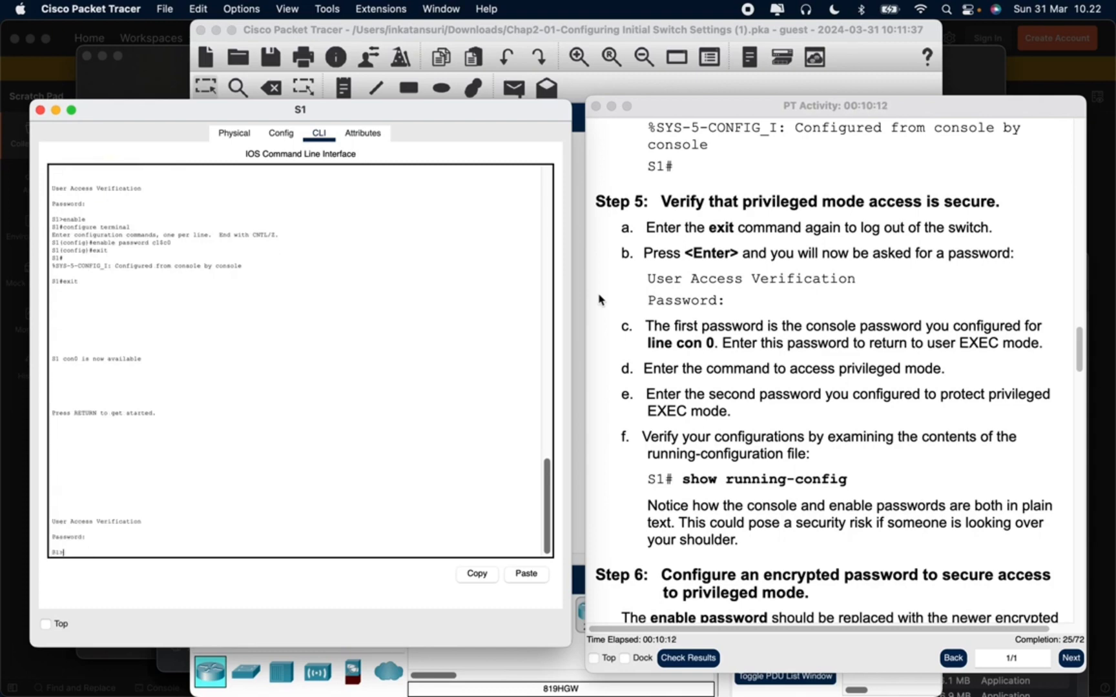
pyautogui.write('enable')
pyautogui.press('Return')
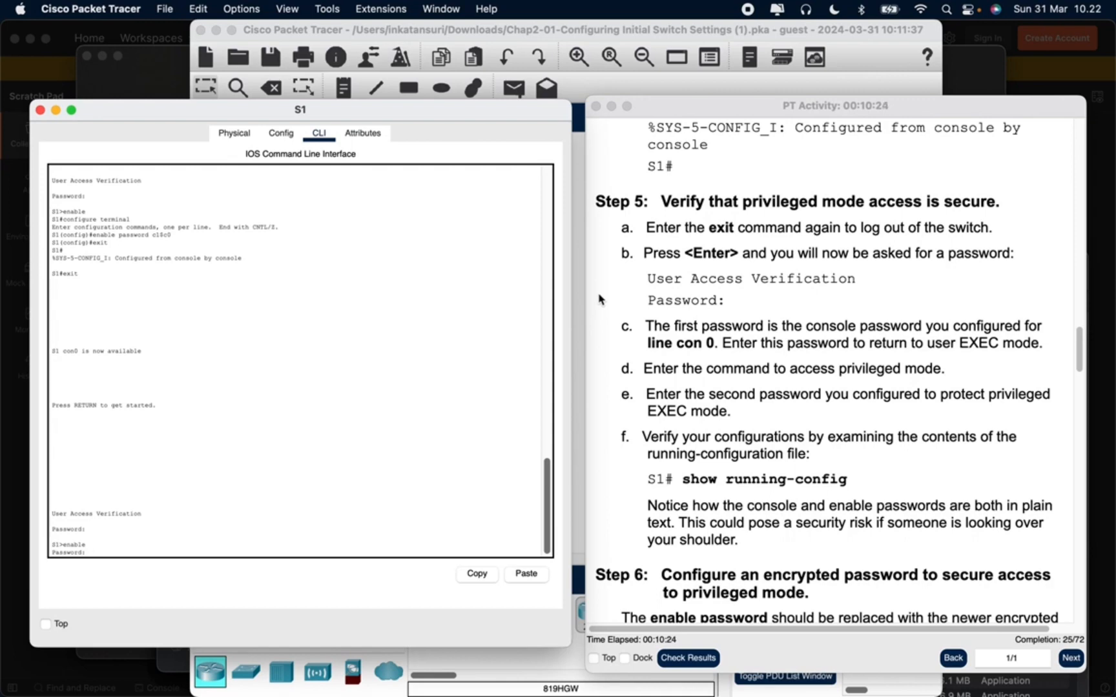
pyautogui.press('Return')
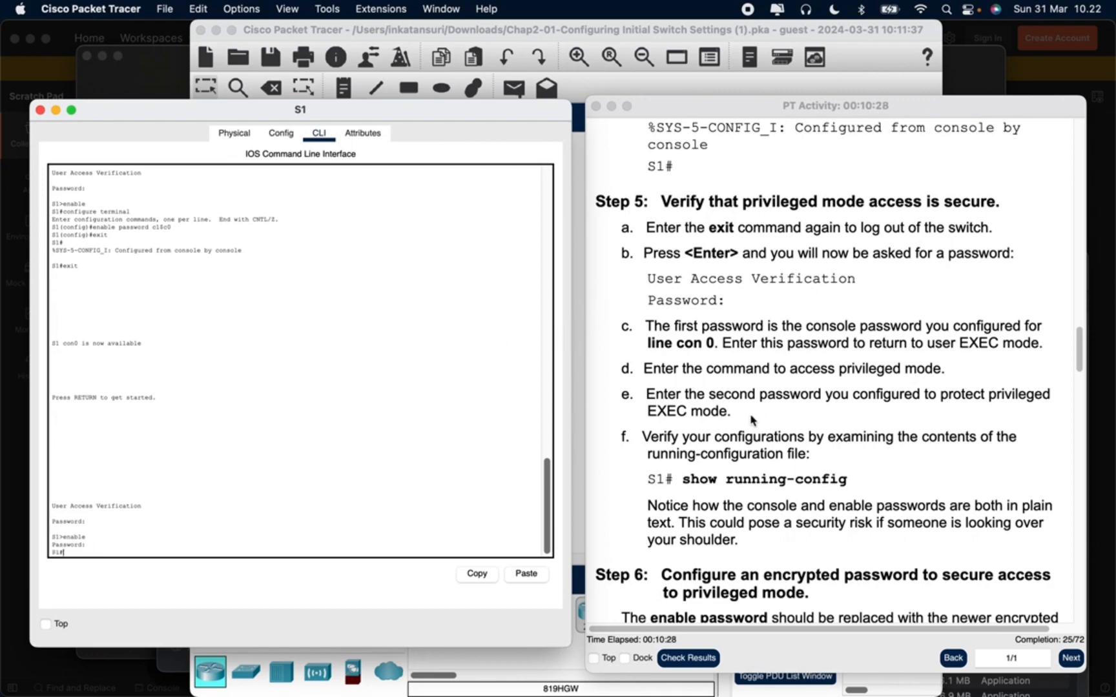
# Enter global configuration mode on S1 with config t, as Step 6 of the activity asks
pyautogui.scroll(-5, 749, 416)
pyautogui.scroll(-3, 746, 420)
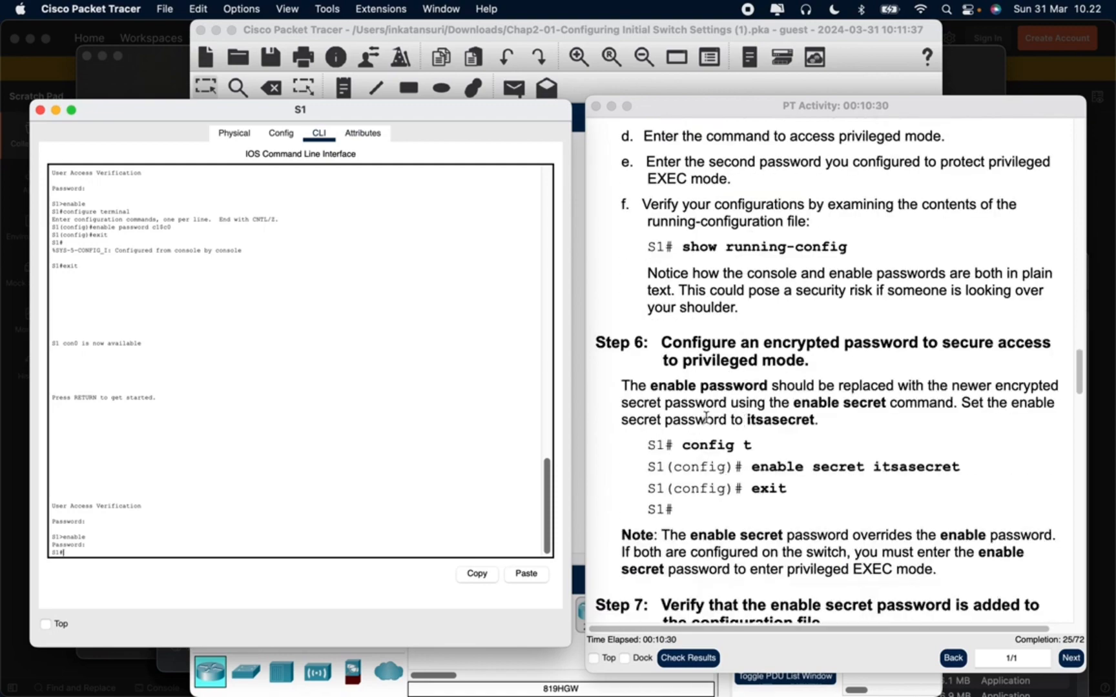
pyautogui.scroll(-5, 675, 405)
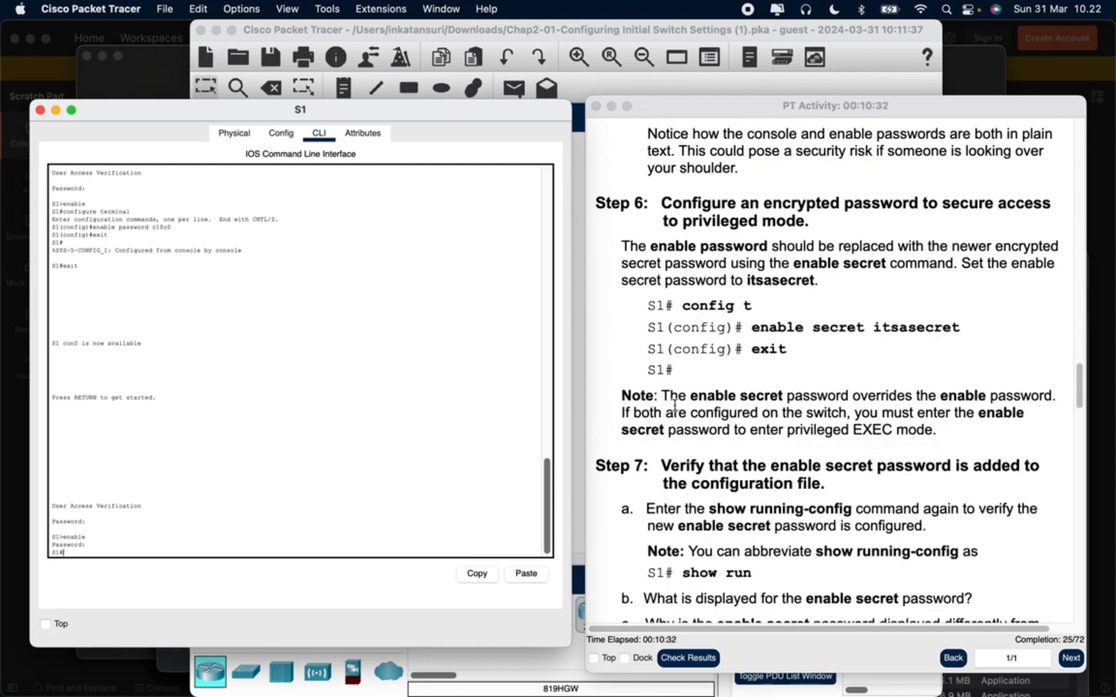
pyautogui.scroll(-2, 674, 405)
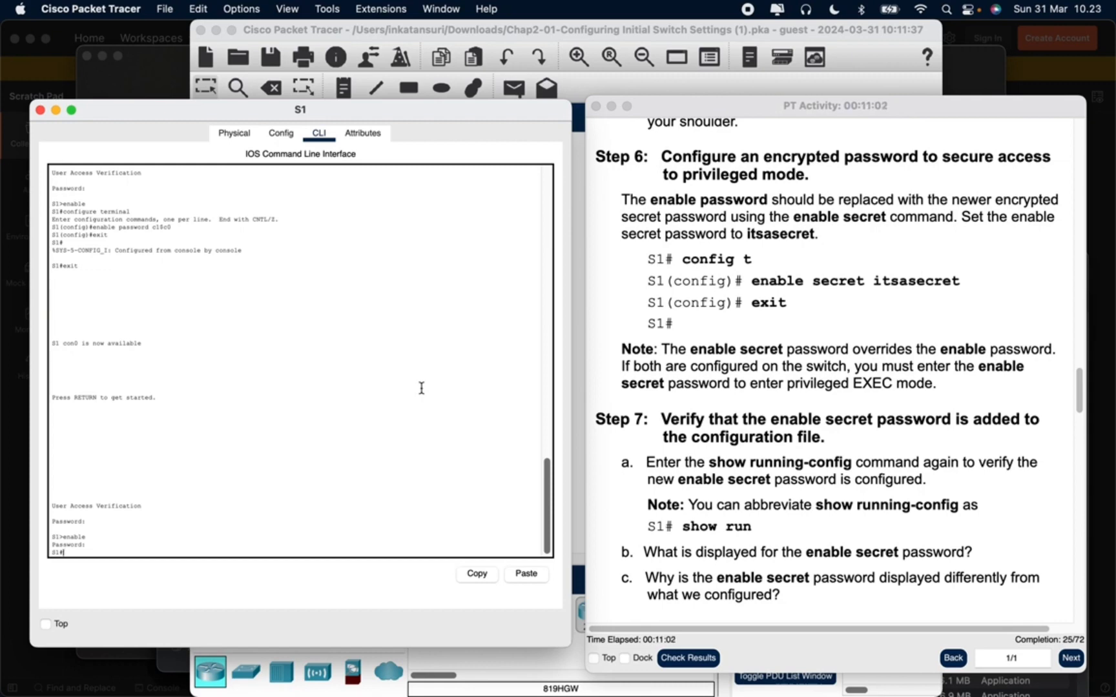
pyautogui.write('config t')
pyautogui.press('Return')
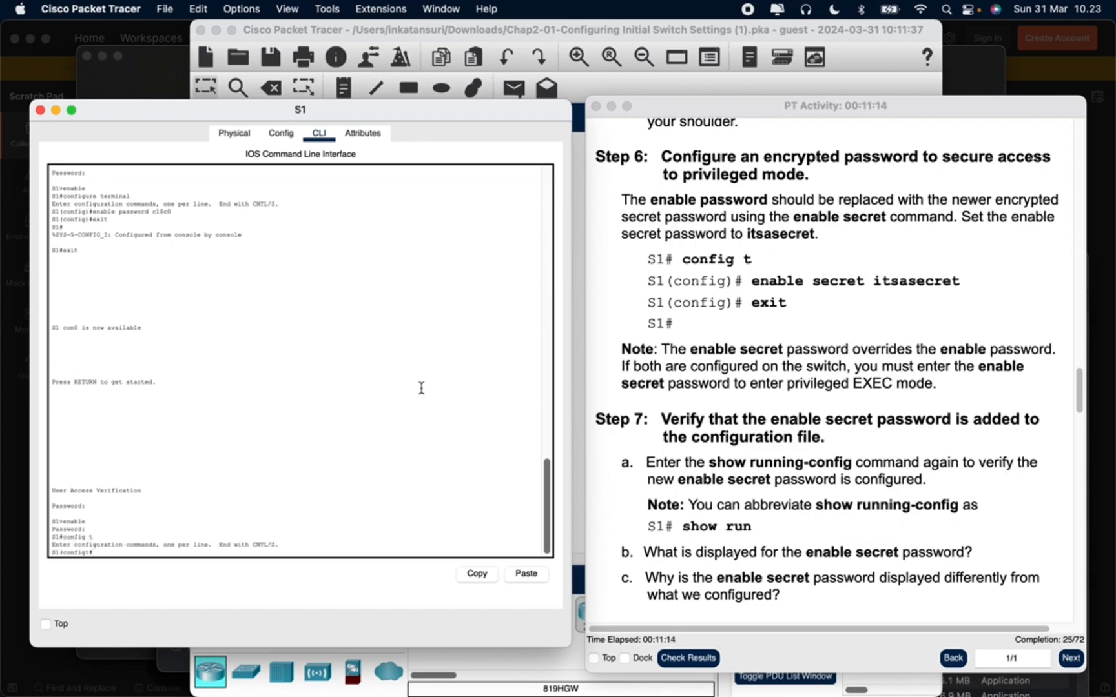
# Set the enable secret password given in Step 6 on S1 and exit to privileged EXEC mode
pyautogui.scroll(3, 660, 315)
pyautogui.scroll(20, 660, 315)
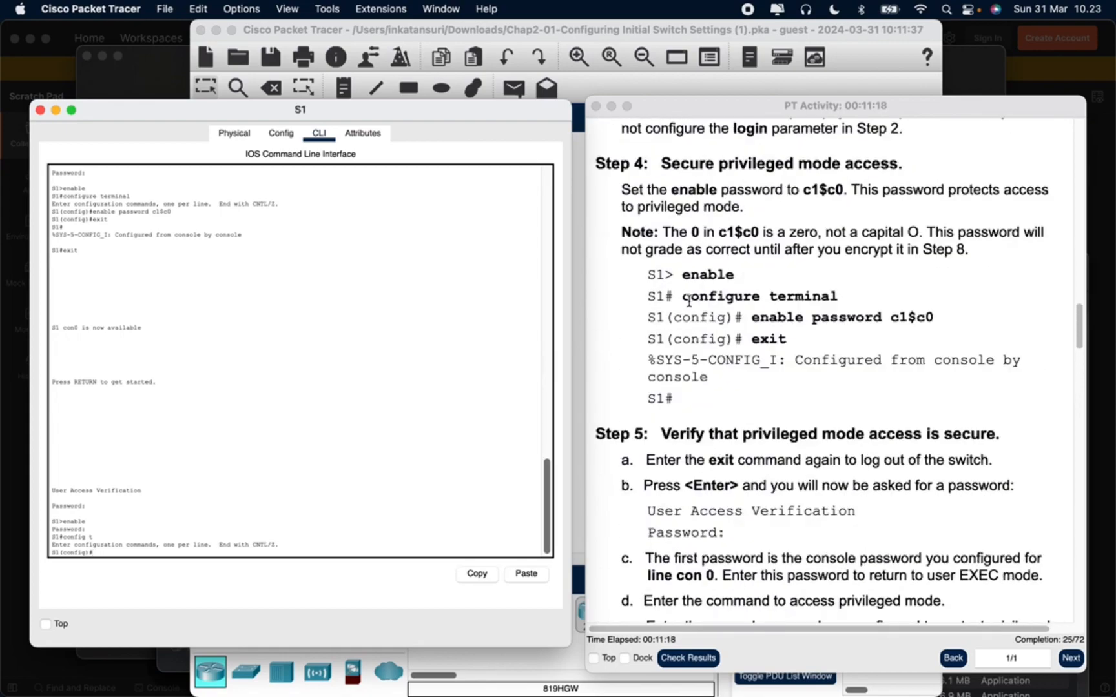
pyautogui.scroll(-20, 731, 303)
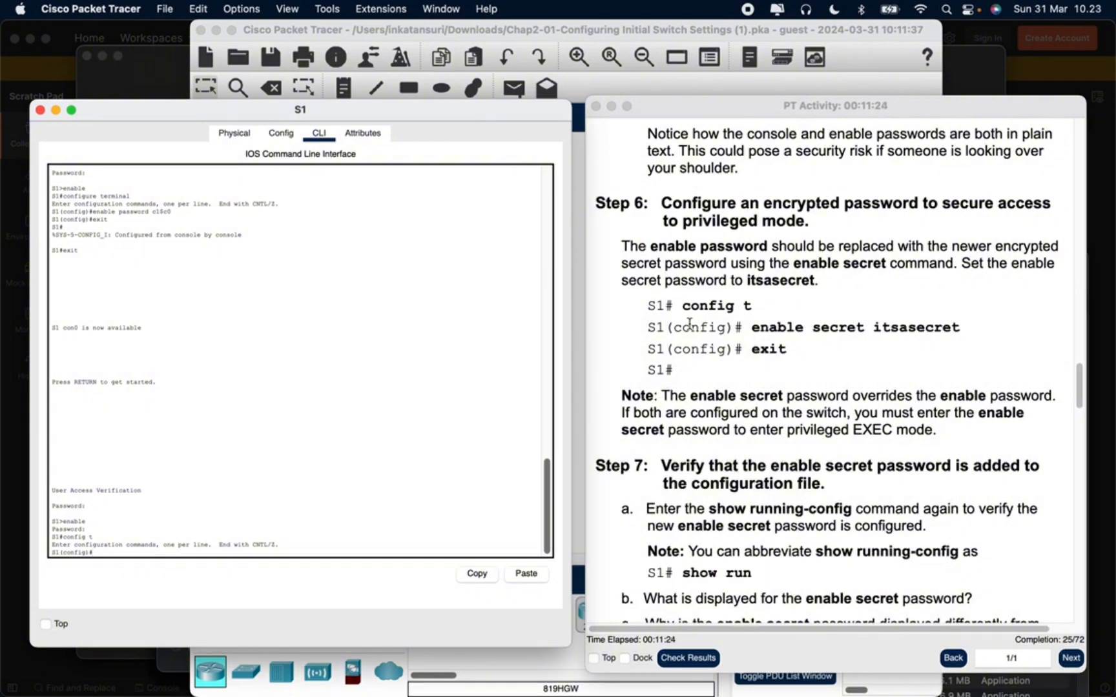
pyautogui.write('enable secret itsasecret')
pyautogui.press('Return')
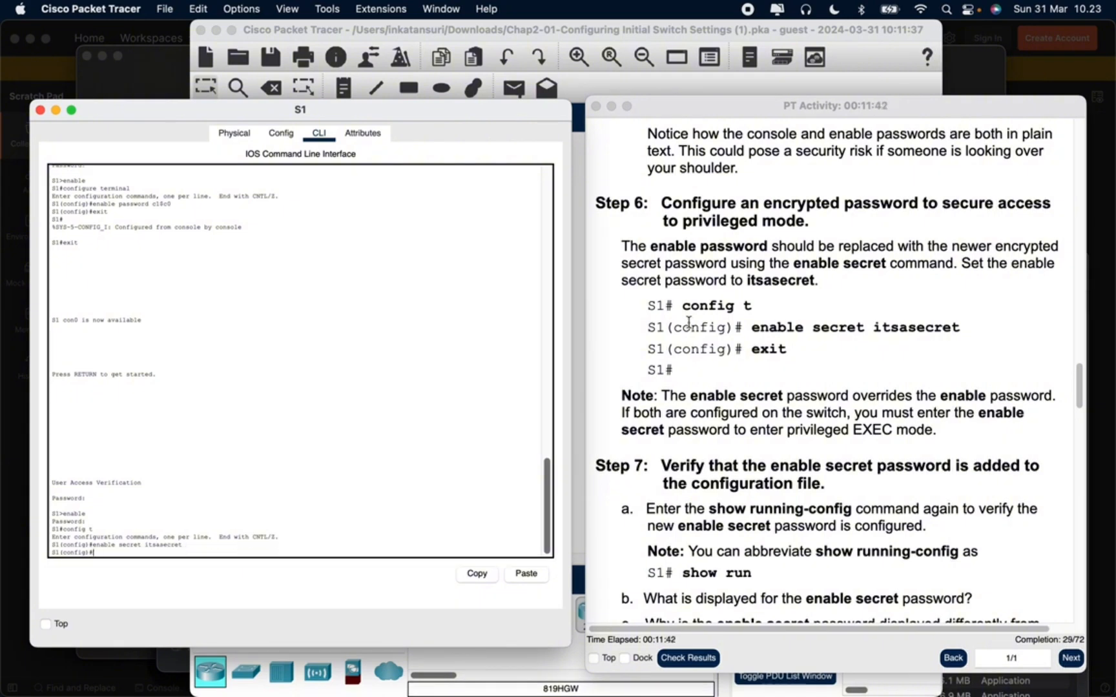
pyautogui.scroll(-2, 636, 287)
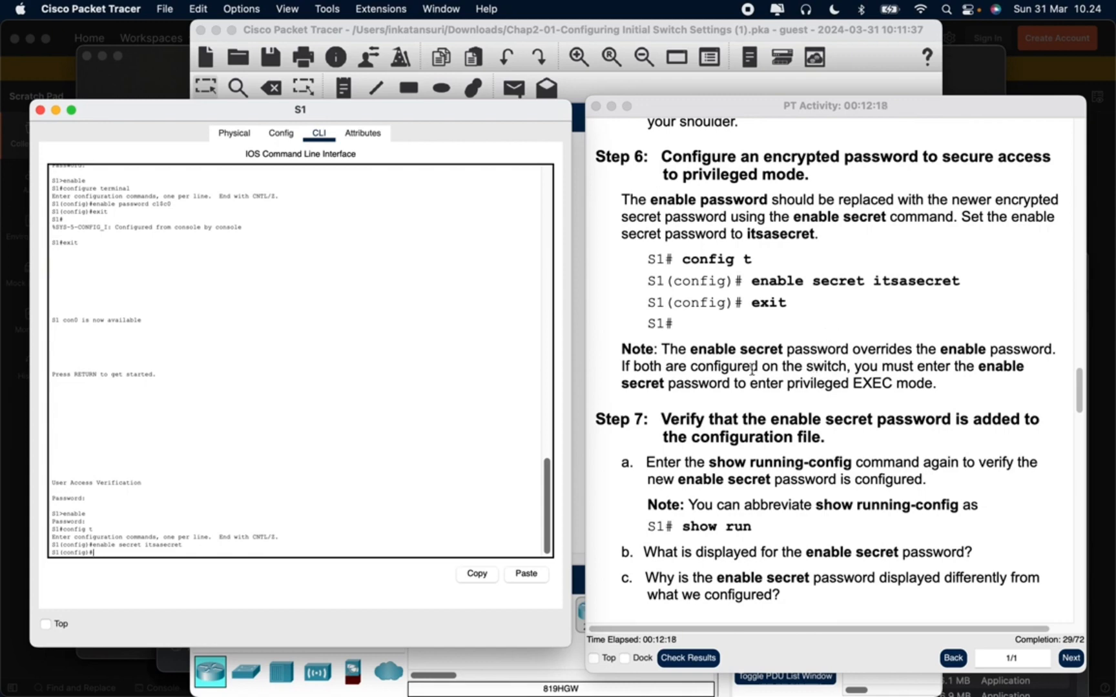
pyautogui.scroll(-1, 401, 414)
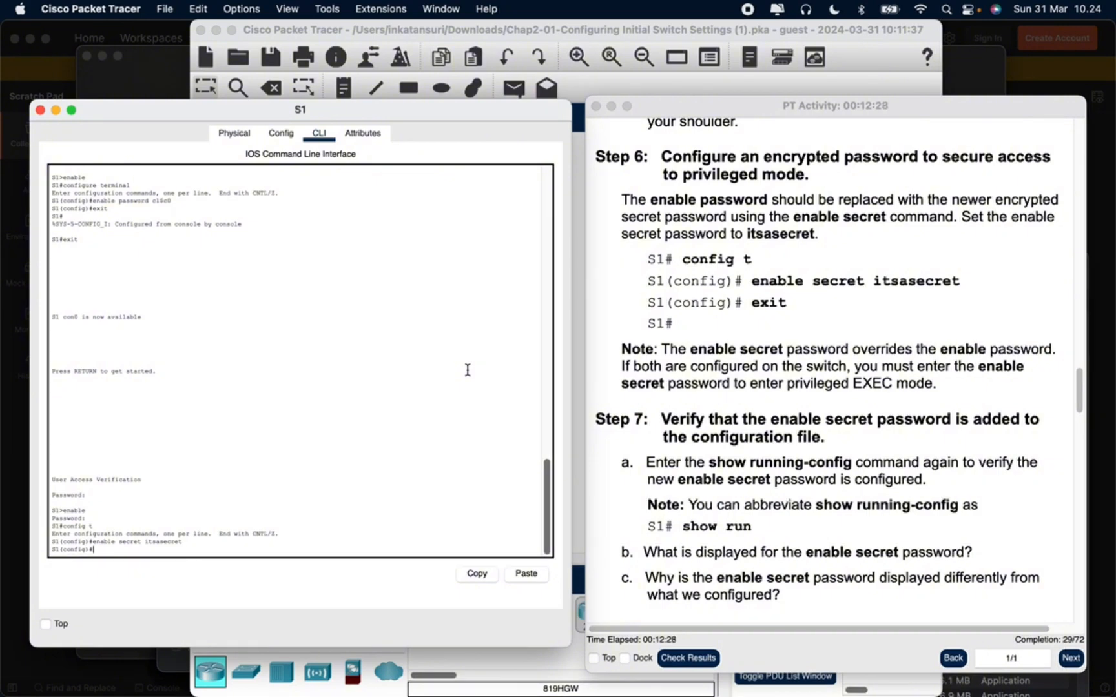
pyautogui.write('exit')
pyautogui.press('Return')
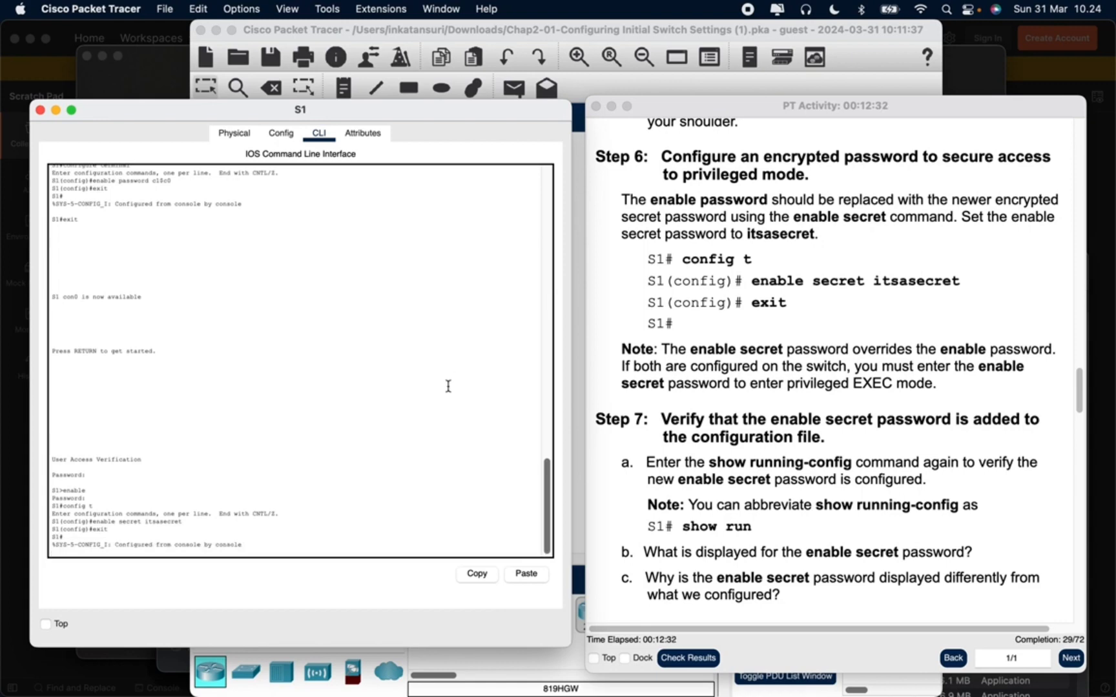
pyautogui.press('Return')
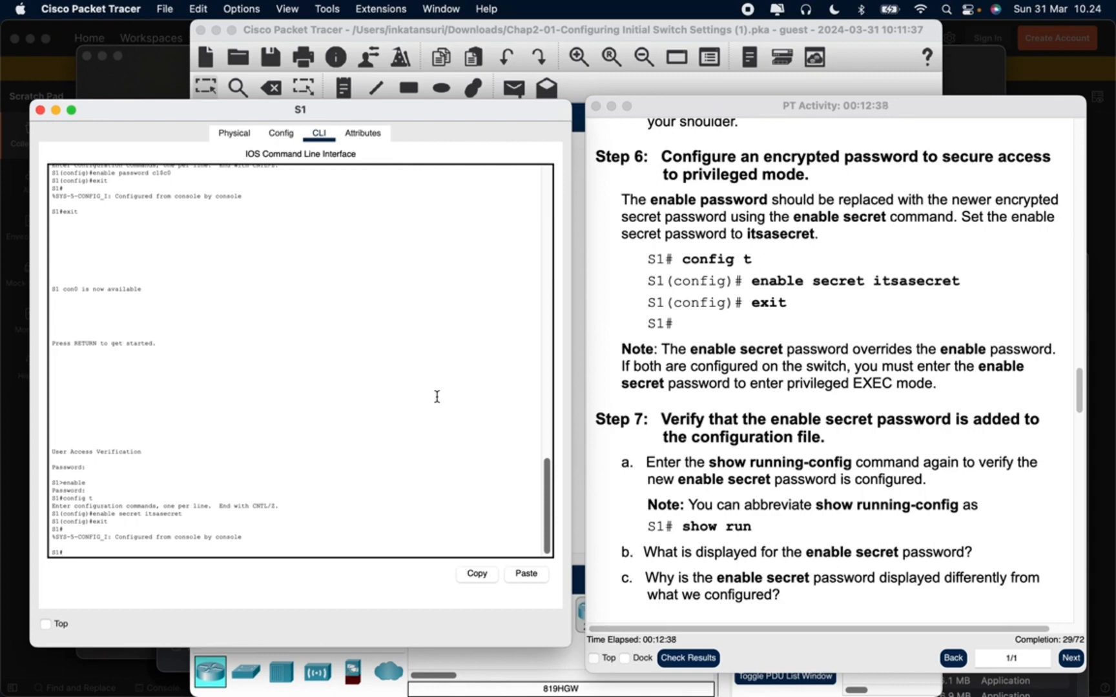
# Run show run on S1 to verify that the enable secret password is in the configuration
pyautogui.write('show run')
pyautogui.press('Return')
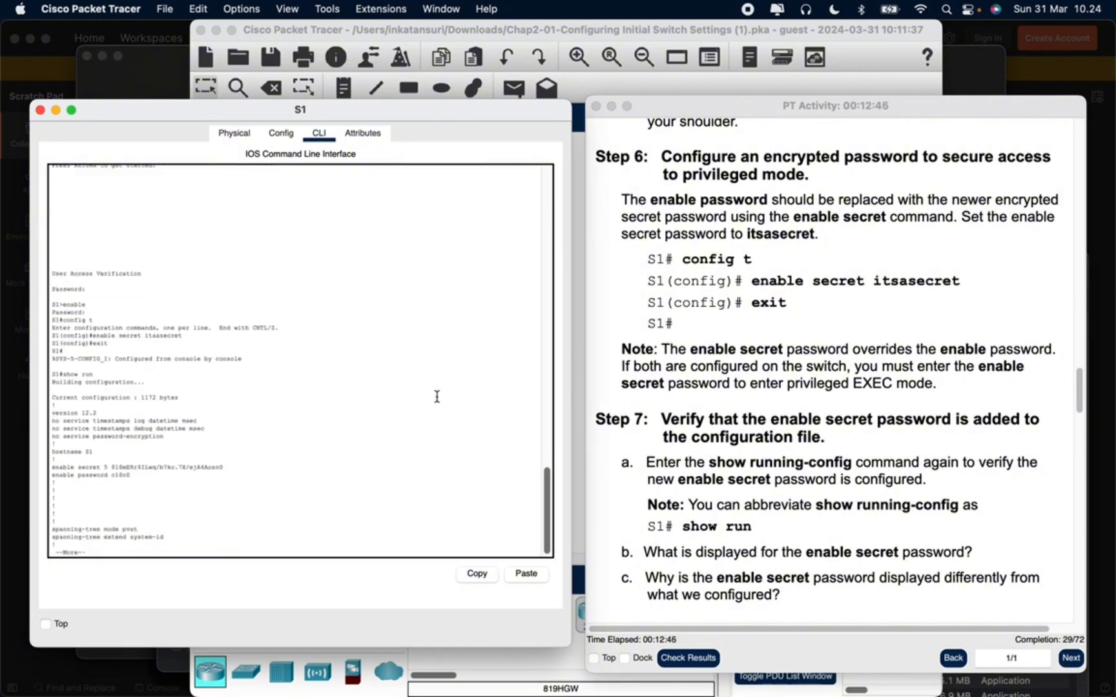
# Page through the rest of S1's running configuration and review the console and vty line settings, reading on to Step 8 of the activity
pyautogui.press('Return')
pyautogui.press('Return')
pyautogui.press('Return')
pyautogui.press('Return')
pyautogui.press('Return')
pyautogui.press('Return')
pyautogui.press('Return')
pyautogui.press('Return')
pyautogui.press('Return')
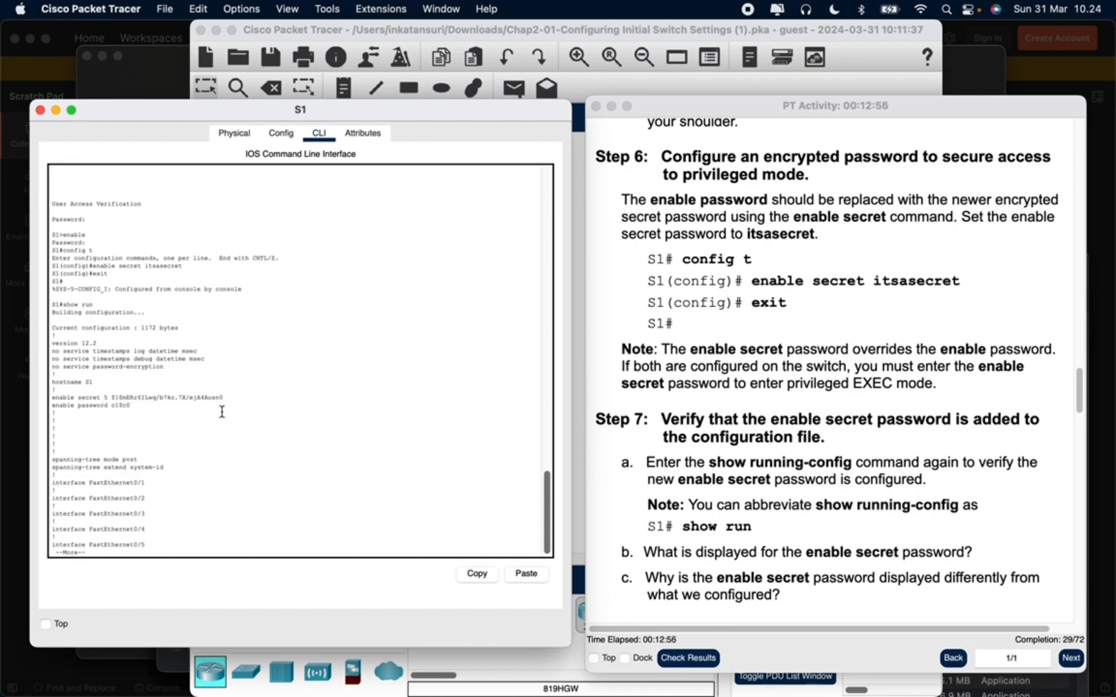
pyautogui.press('Return')
pyautogui.press('Return')
pyautogui.press('Return')
pyautogui.press('Return')
pyautogui.press('Return')
pyautogui.press('Return')
pyautogui.press('Return')
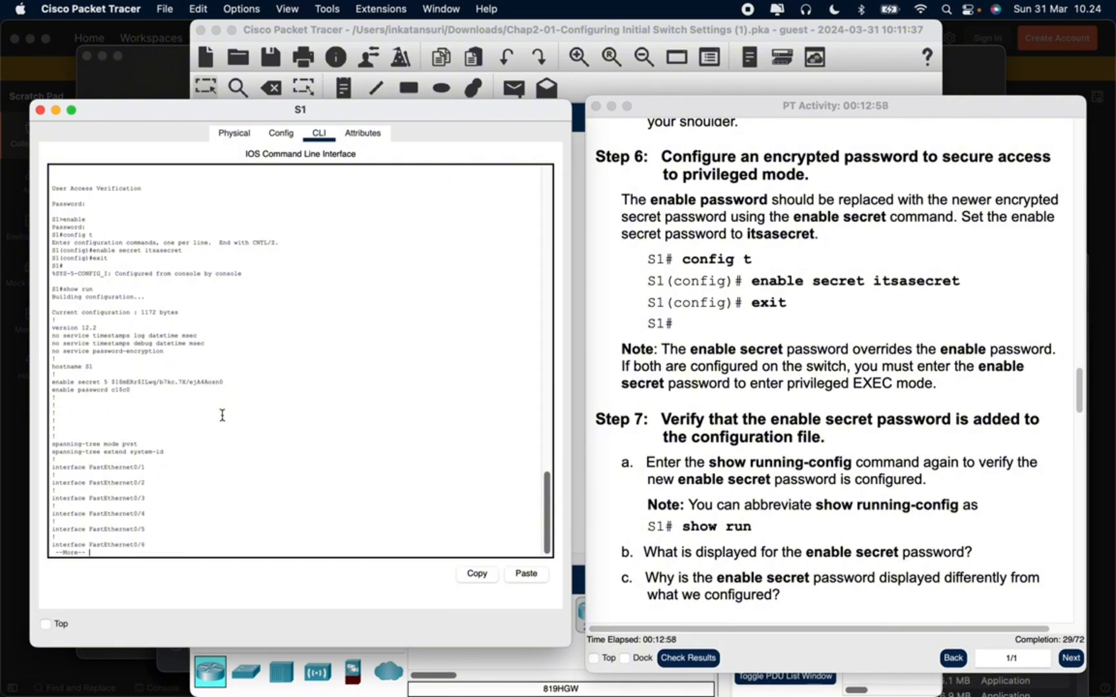
pyautogui.press('Return')
pyautogui.press('Return')
pyautogui.press('Return')
pyautogui.press('Return')
pyautogui.press('Return')
pyautogui.press('Return')
pyautogui.press('Return')
pyautogui.press('Return')
pyautogui.press('Return')
pyautogui.press('Return')
pyautogui.press('Return')
pyautogui.press('Return')
pyautogui.press('Return')
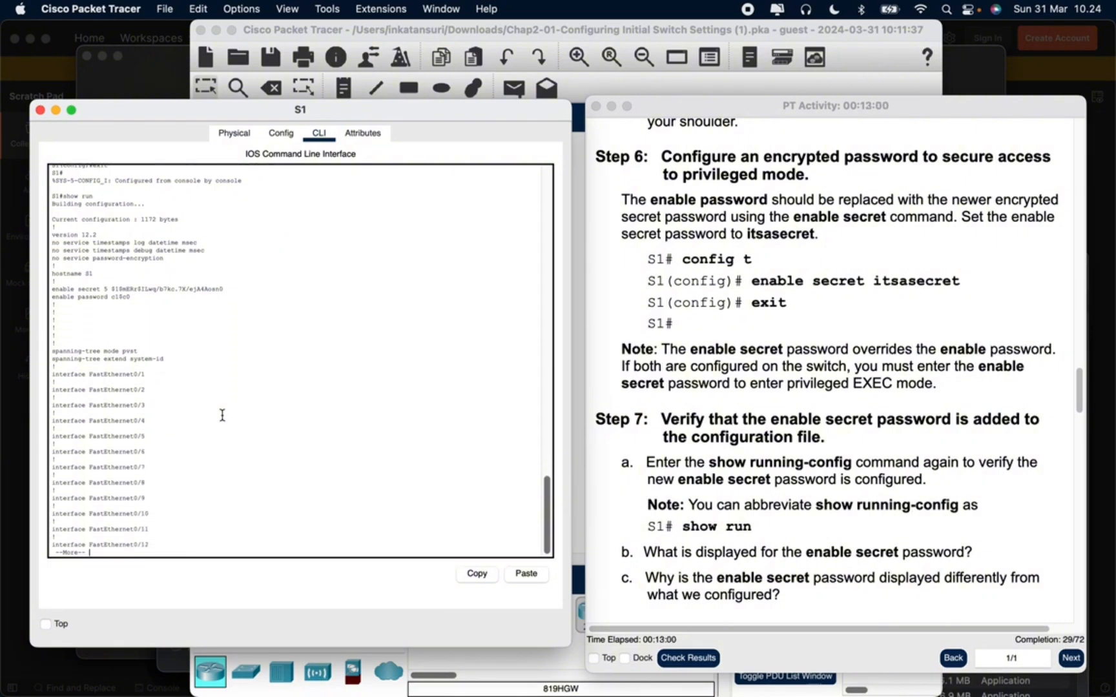
pyautogui.press('Return')
pyautogui.press('Return')
pyautogui.press('Return')
pyautogui.press('Return')
pyautogui.press('Return')
pyautogui.press('Return')
pyautogui.press('Return')
pyautogui.press('Return')
pyautogui.press('Return')
pyautogui.press('Return')
pyautogui.press('Return')
pyautogui.press('Return')
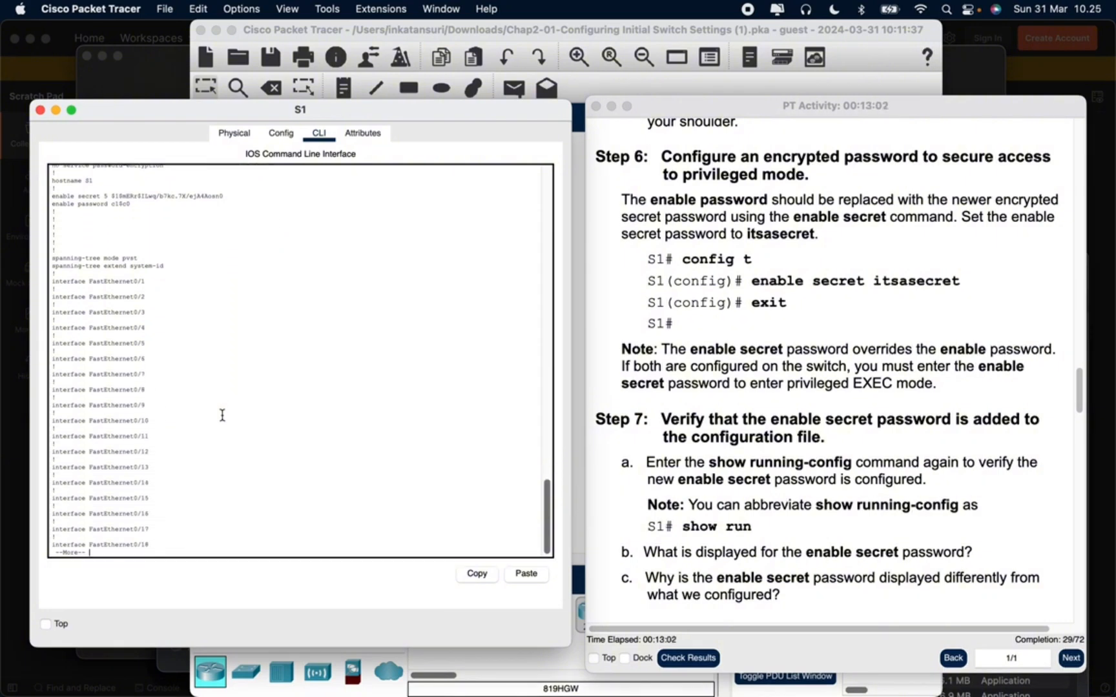
pyautogui.press('Return')
pyautogui.press('Return')
pyautogui.press('Return')
pyautogui.press('Return')
pyautogui.press('Return')
pyautogui.press('Return')
pyautogui.press('Return')
pyautogui.press('Return')
pyautogui.press('Return')
pyautogui.press('Return')
pyautogui.press('Return')
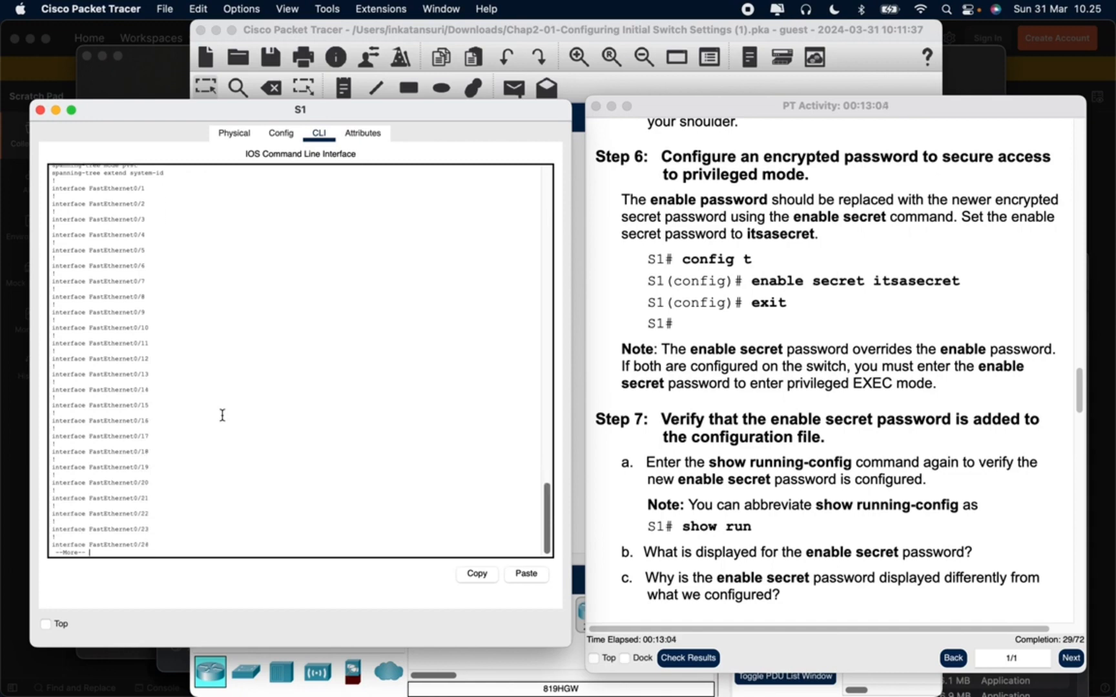
pyautogui.press('Return')
pyautogui.press('Return')
pyautogui.press('Return')
pyautogui.press('Return')
pyautogui.press('Return')
pyautogui.press('Return')
pyautogui.press('Return')
pyautogui.press('Return')
pyautogui.press('Return')
pyautogui.press('Return')
pyautogui.press('Return')
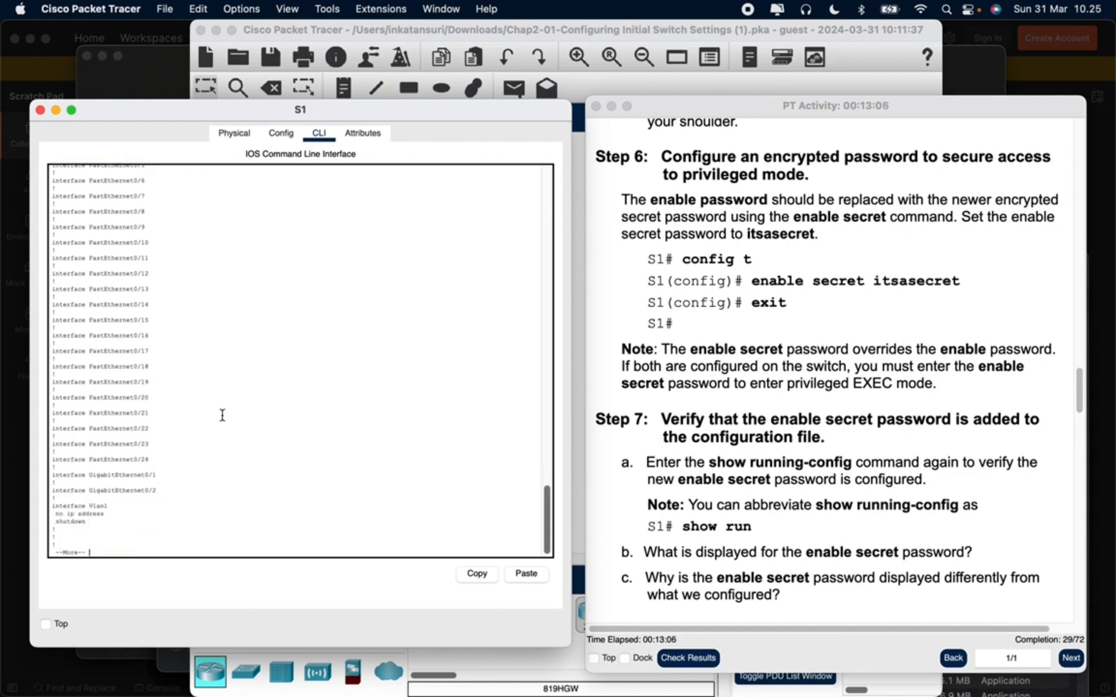
pyautogui.press('Return')
pyautogui.press('Return')
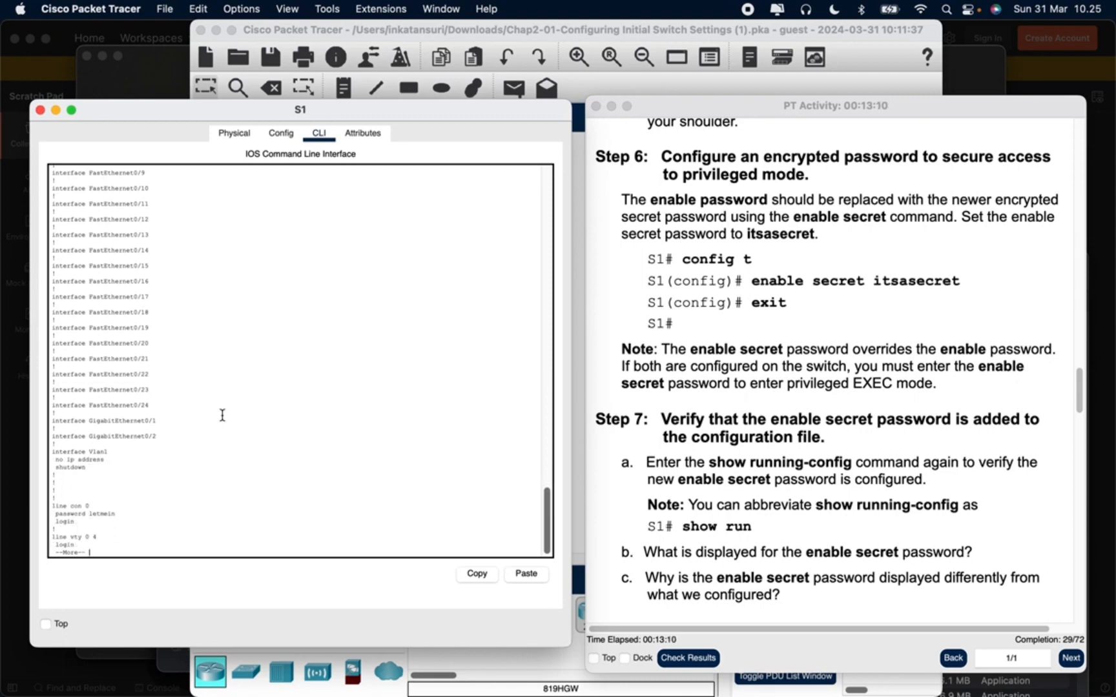
pyautogui.press('Return')
pyautogui.press('Return')
pyautogui.press('Return')
pyautogui.press('Return')
pyautogui.press('Return')
pyautogui.press('Return')
pyautogui.press('Return')
pyautogui.press('Return')
pyautogui.press('Return')
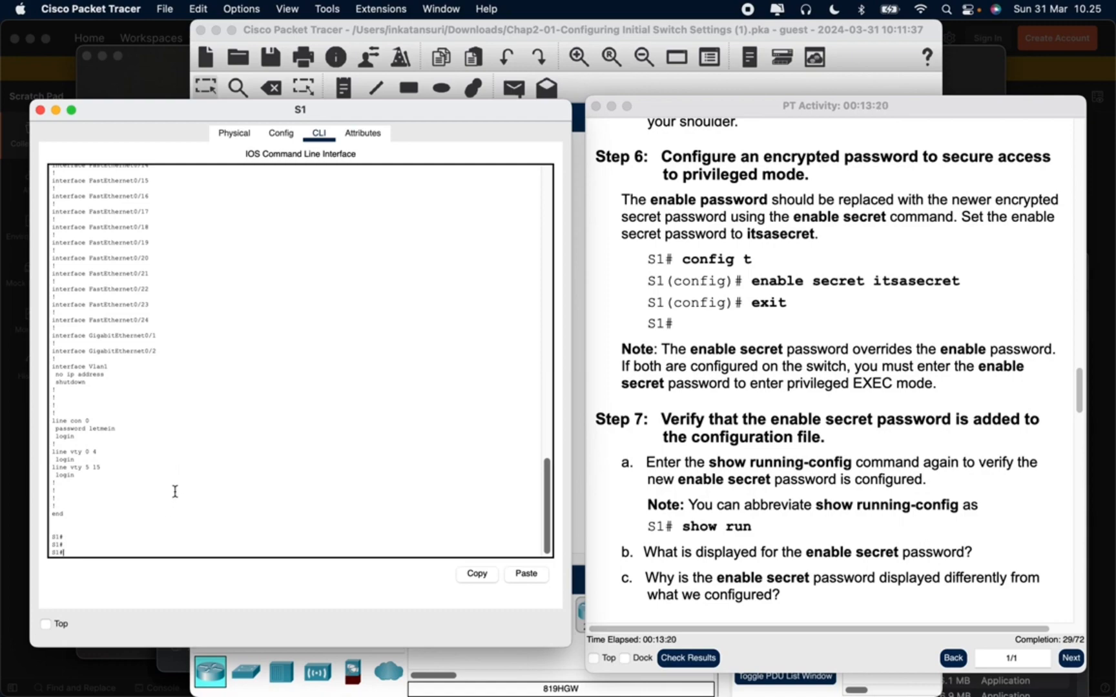
pyautogui.scroll(-1, 157, 473)
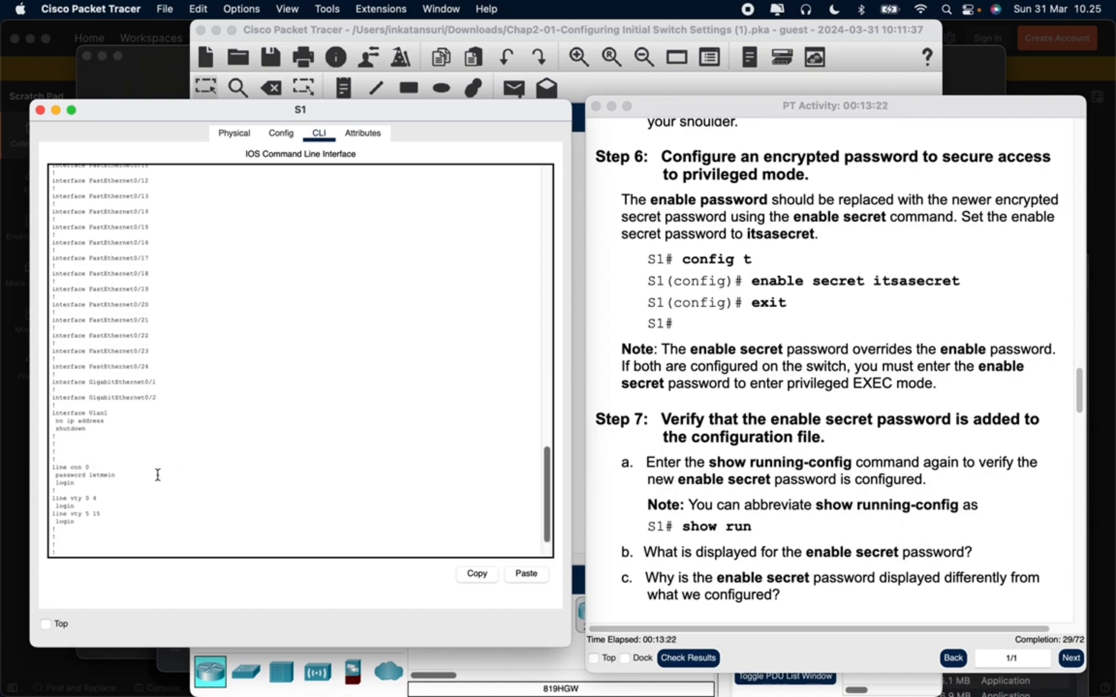
pyautogui.scroll(-10, 704, 492)
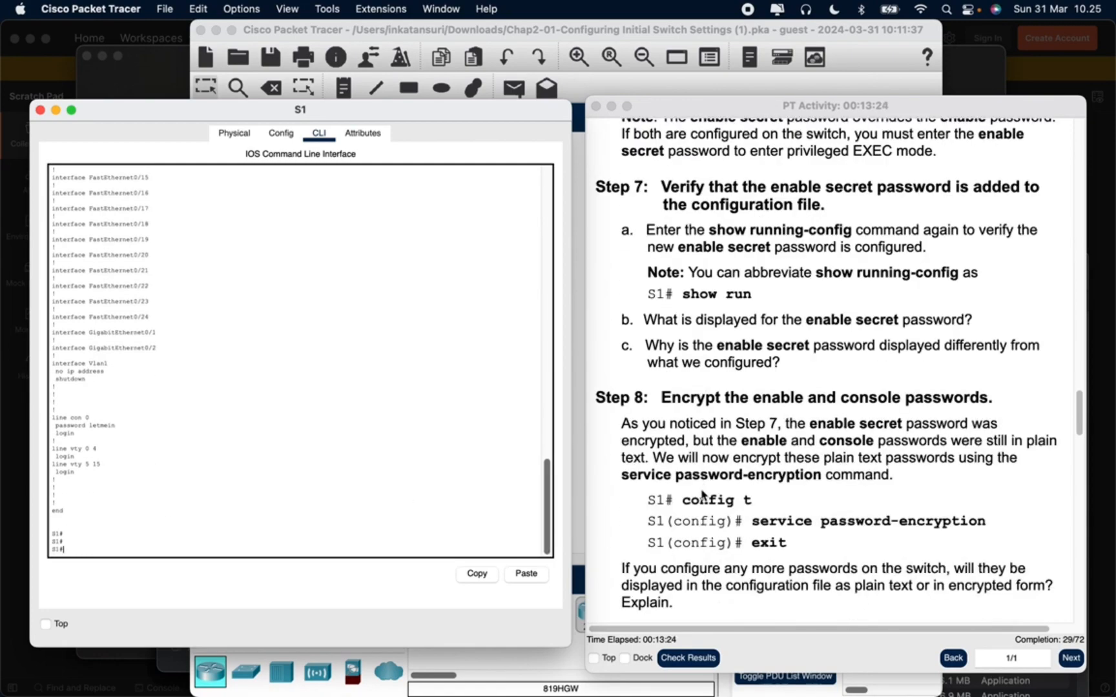
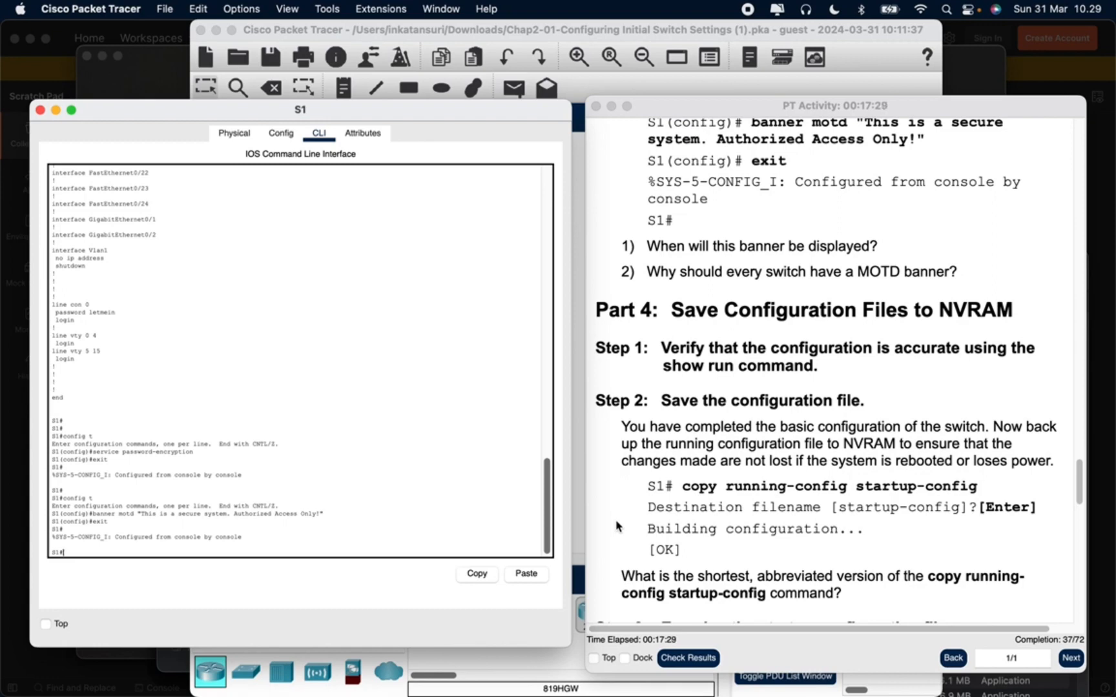
# Save S1's running configuration to NVRAM with copy running-config startup-config, accepting the default destination filename
pyautogui.write('py')
pyautogui.press('BackSpace')
pyautogui.write('y running-config startup-config')
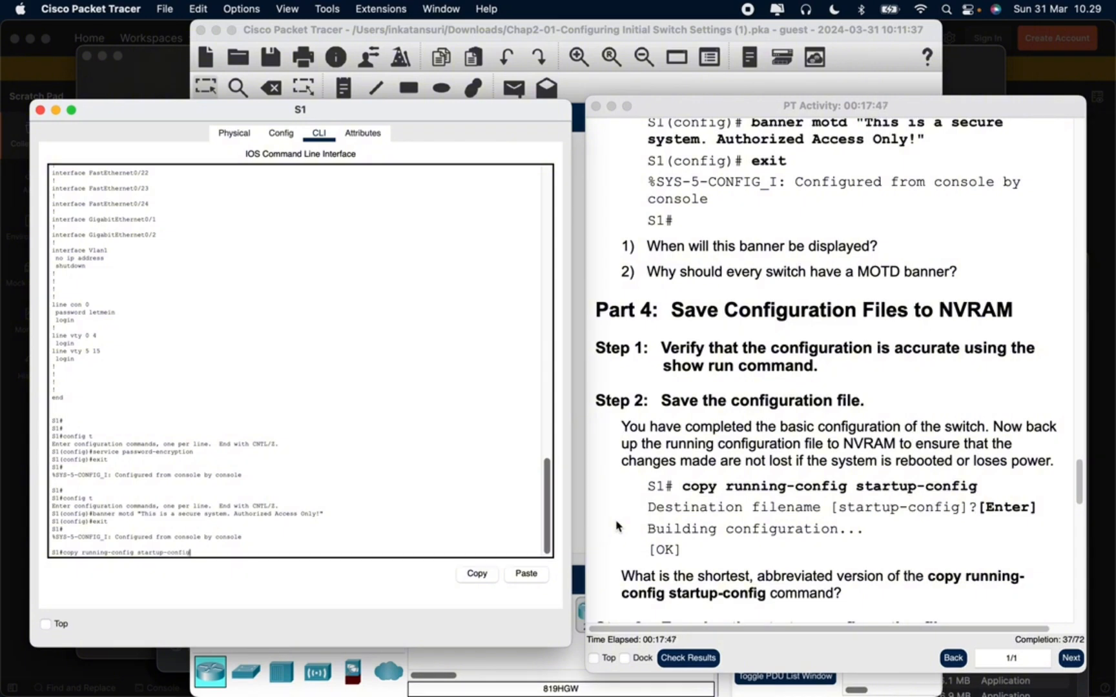
pyautogui.press('Return')
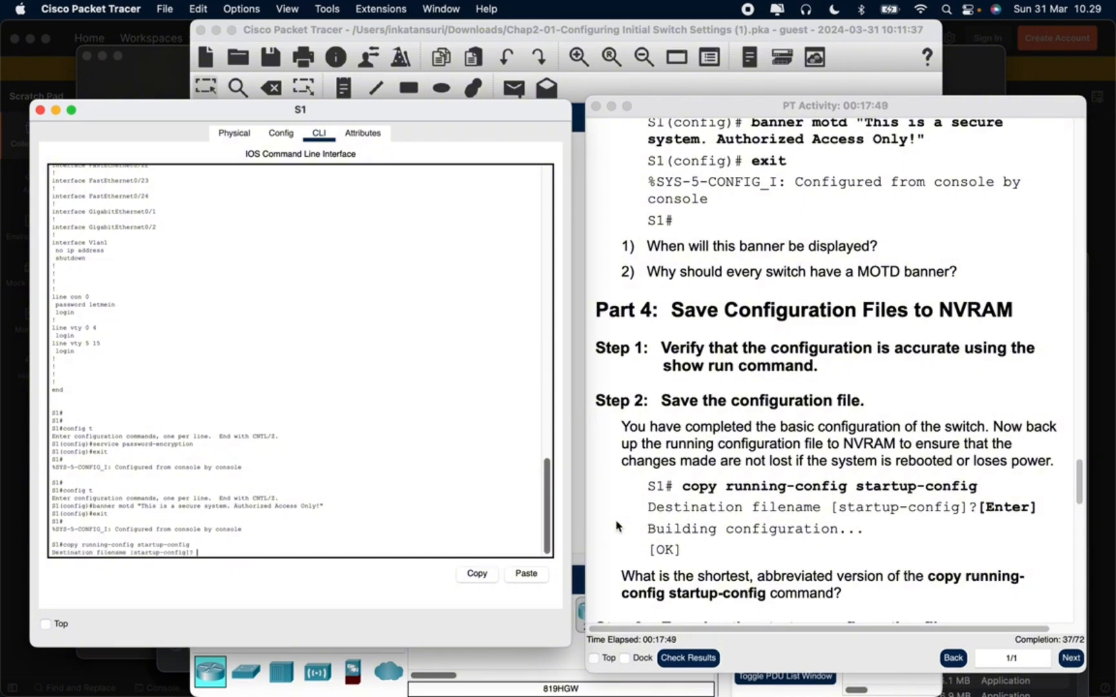
pyautogui.press('Return')
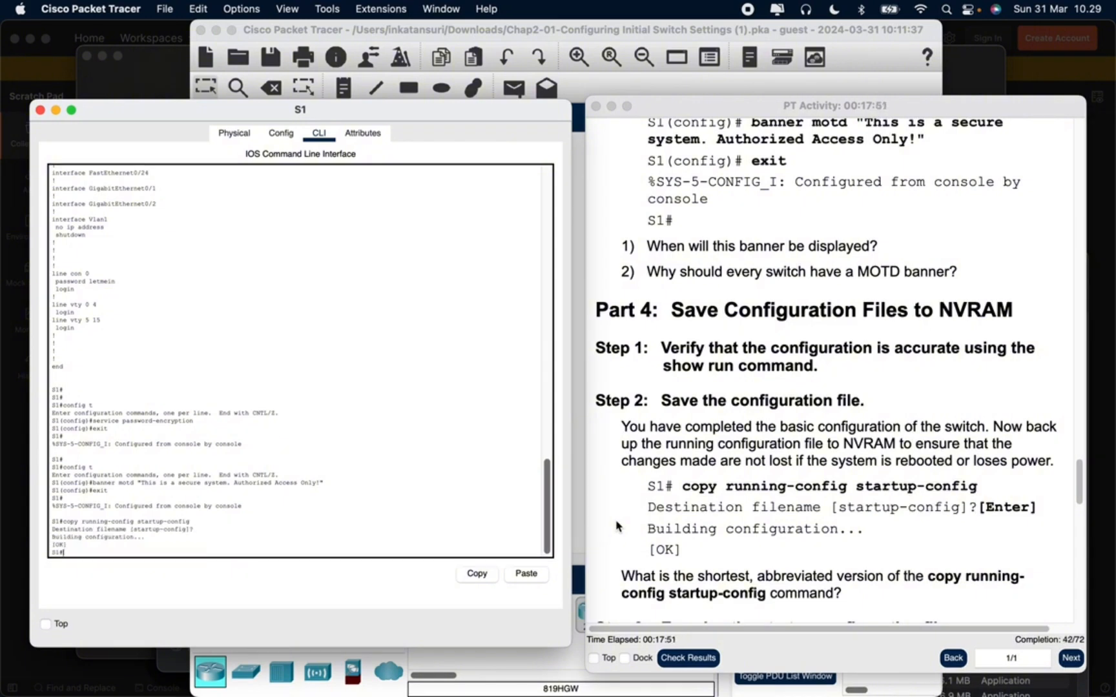
# Save S1's configuration again using the abbreviated command copy run start, accepting the default destination filename
pyautogui.scroll(-5, 617, 526)
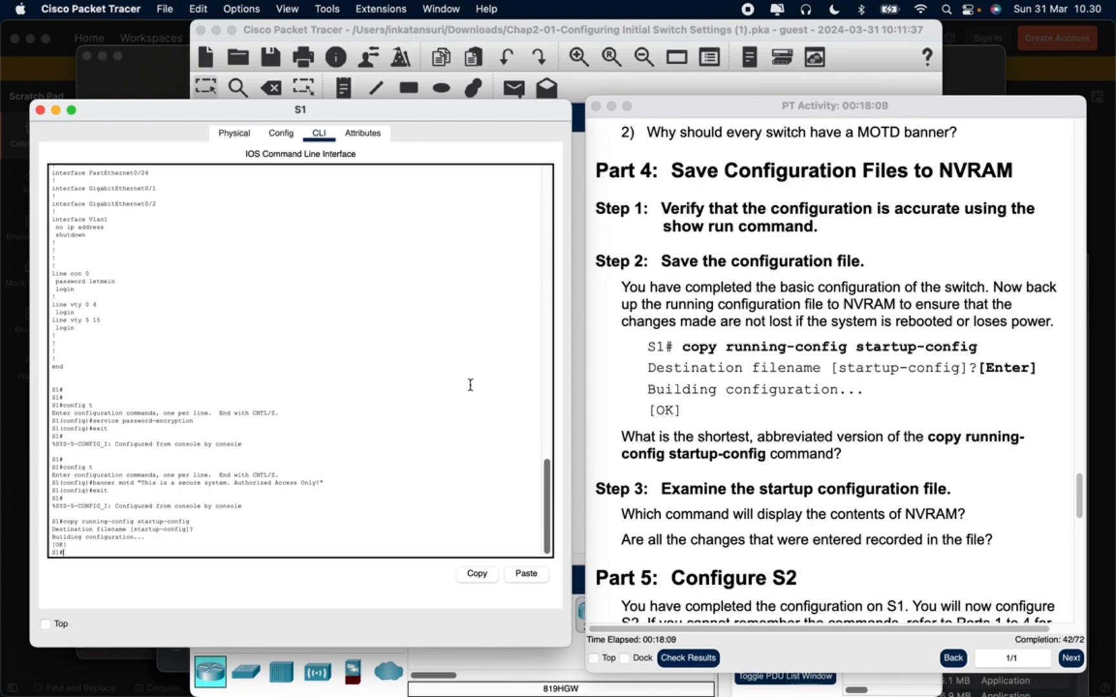
pyautogui.scroll(5, 759, 412)
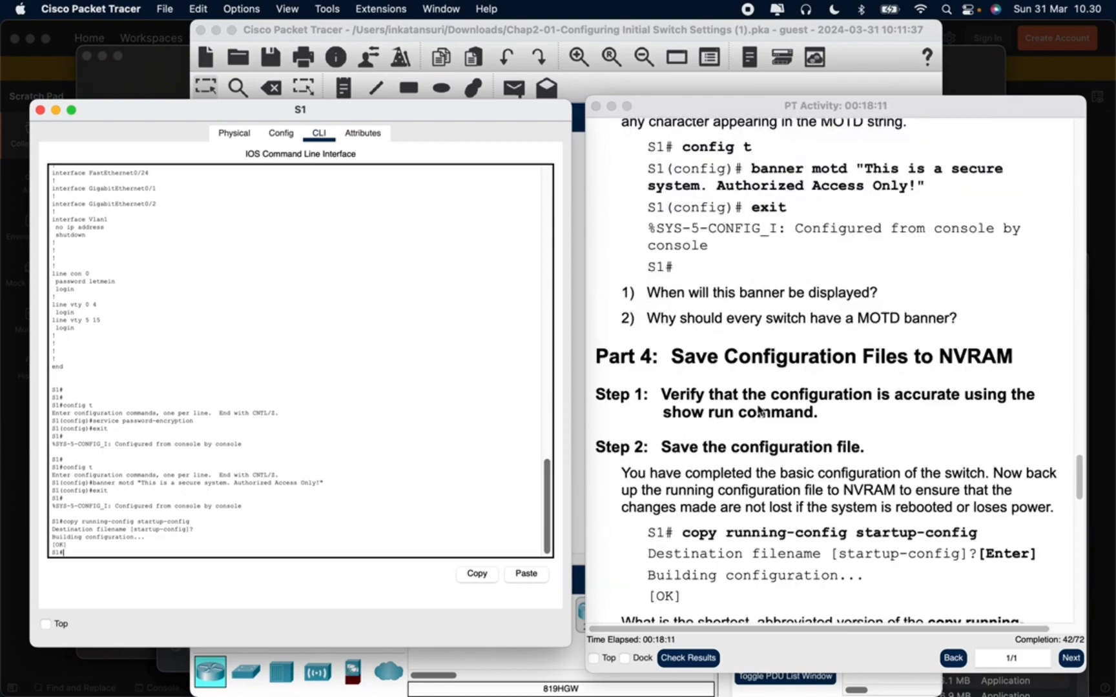
pyautogui.scroll(5, 760, 412)
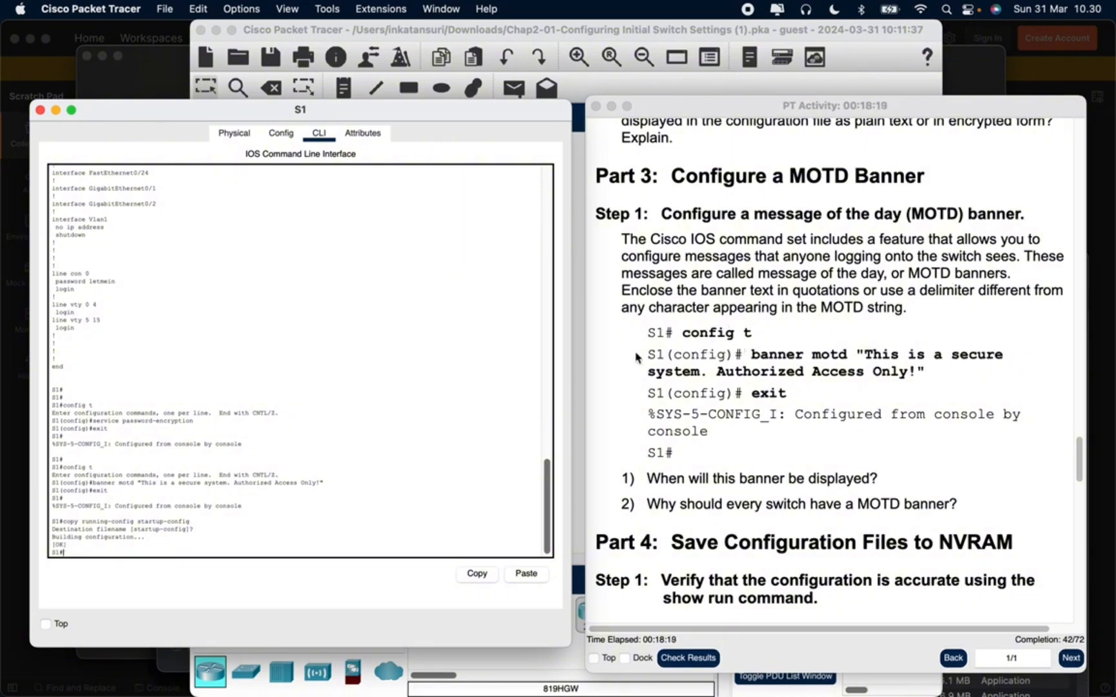
pyautogui.scroll(3, 682, 335)
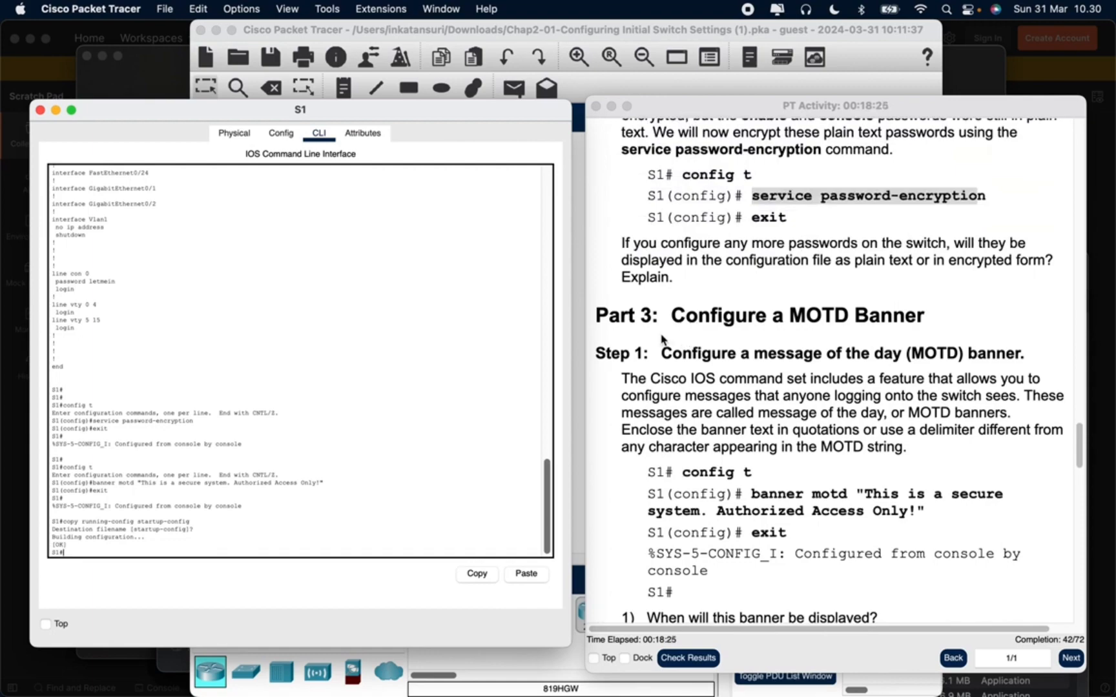
pyautogui.scroll(-19, 661, 337)
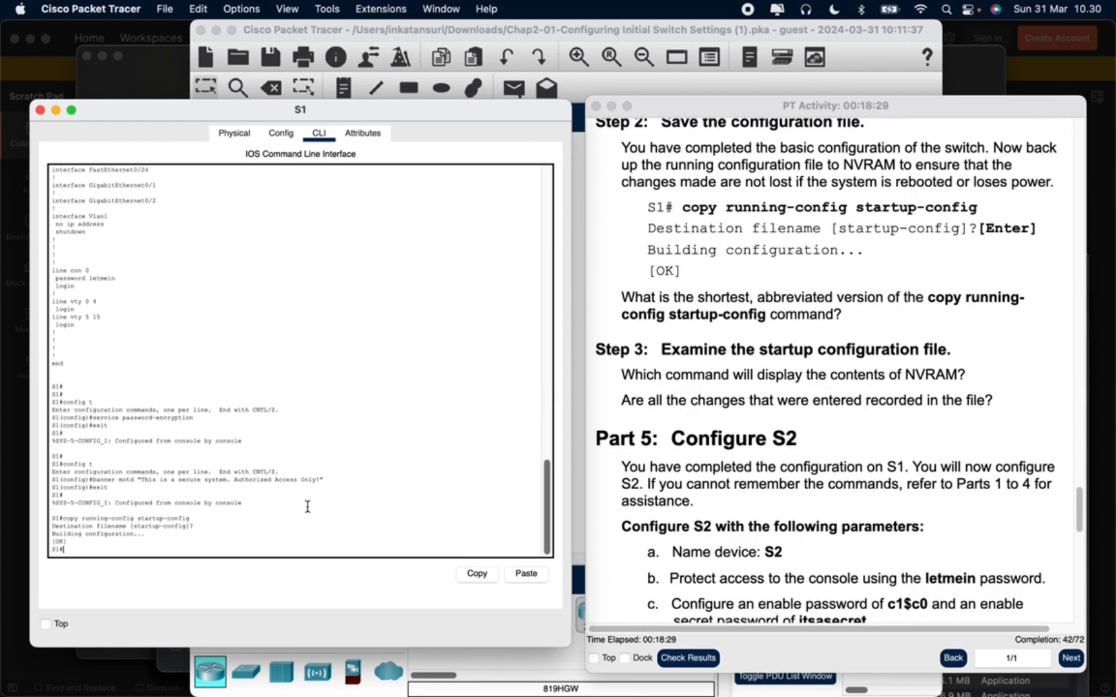
pyautogui.write('s')
pyautogui.press('BackSpace')
pyautogui.write('copy run start')
pyautogui.press('Return')
pyautogui.press('Return')
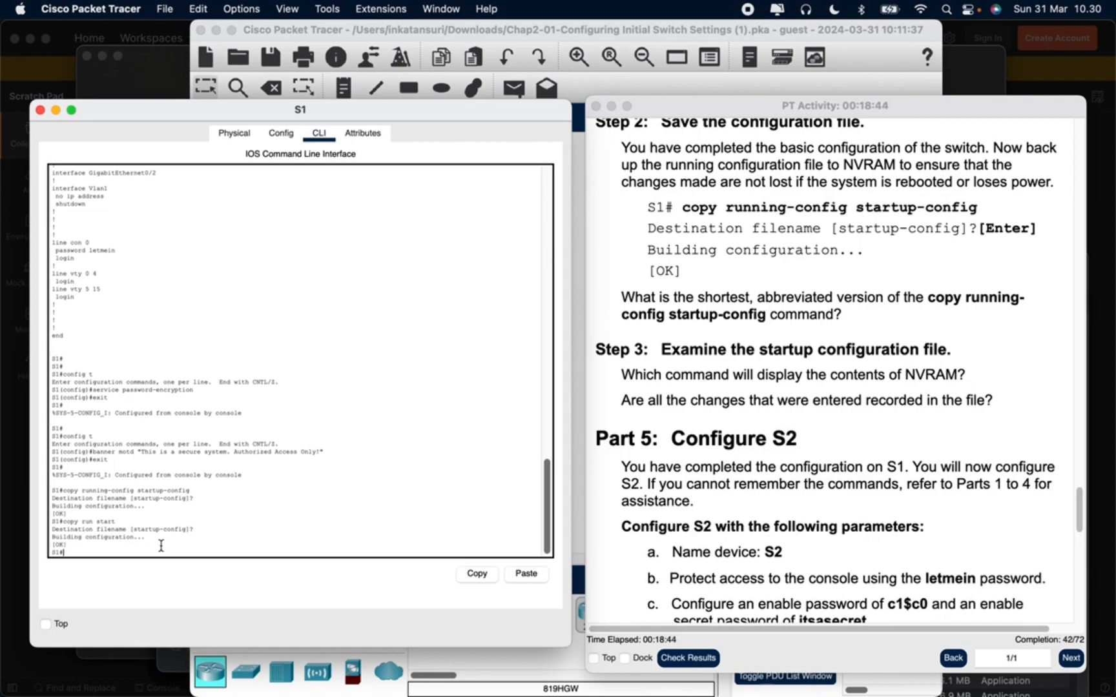
# Read the Part 5 requirements, close S1's window and open the S2 switch's command line beside the activity instructions
pyautogui.scroll(-5, 718, 478)
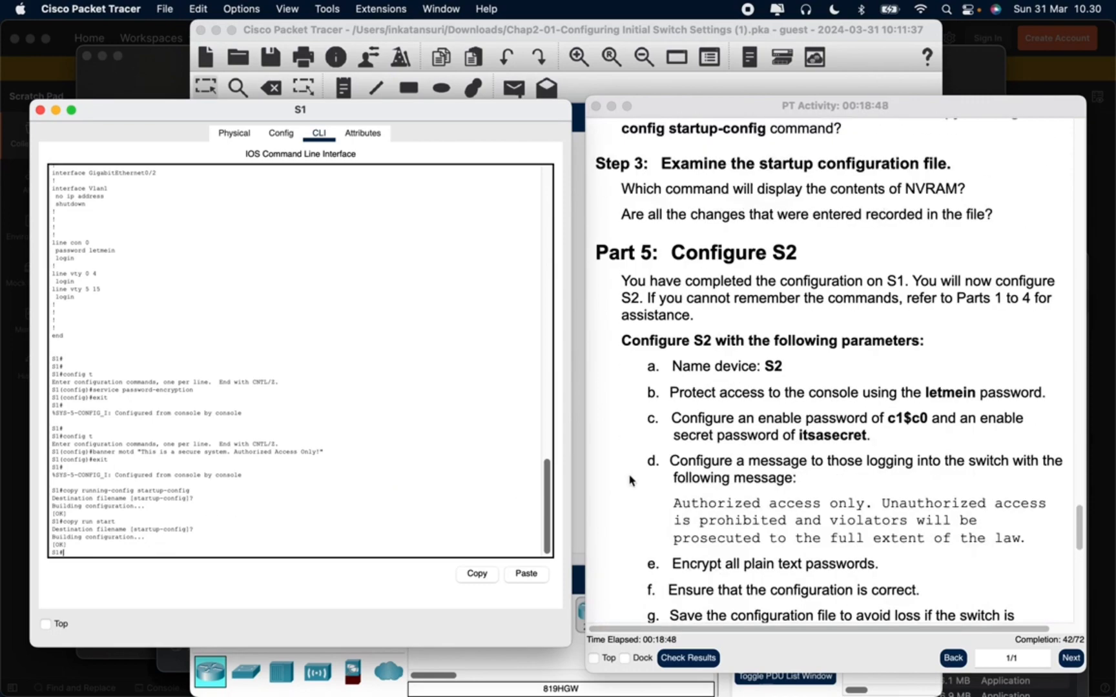
pyautogui.scroll(-3, 631, 484)
pyautogui.scroll(4, 634, 487)
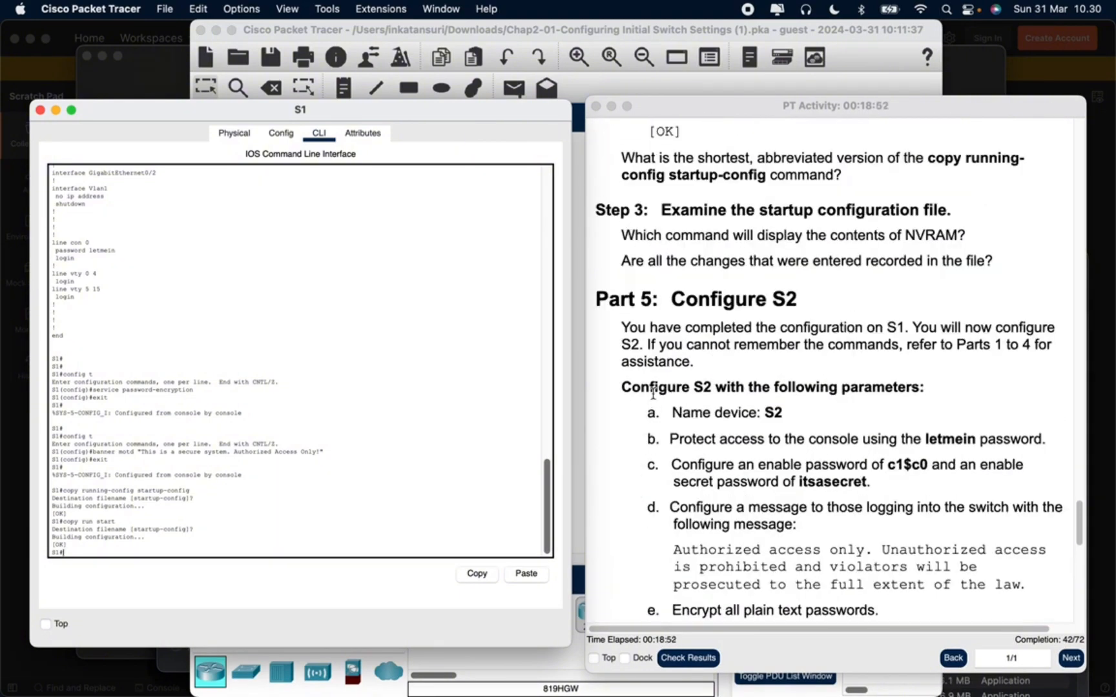
pyautogui.scroll(-1, 350, 466)
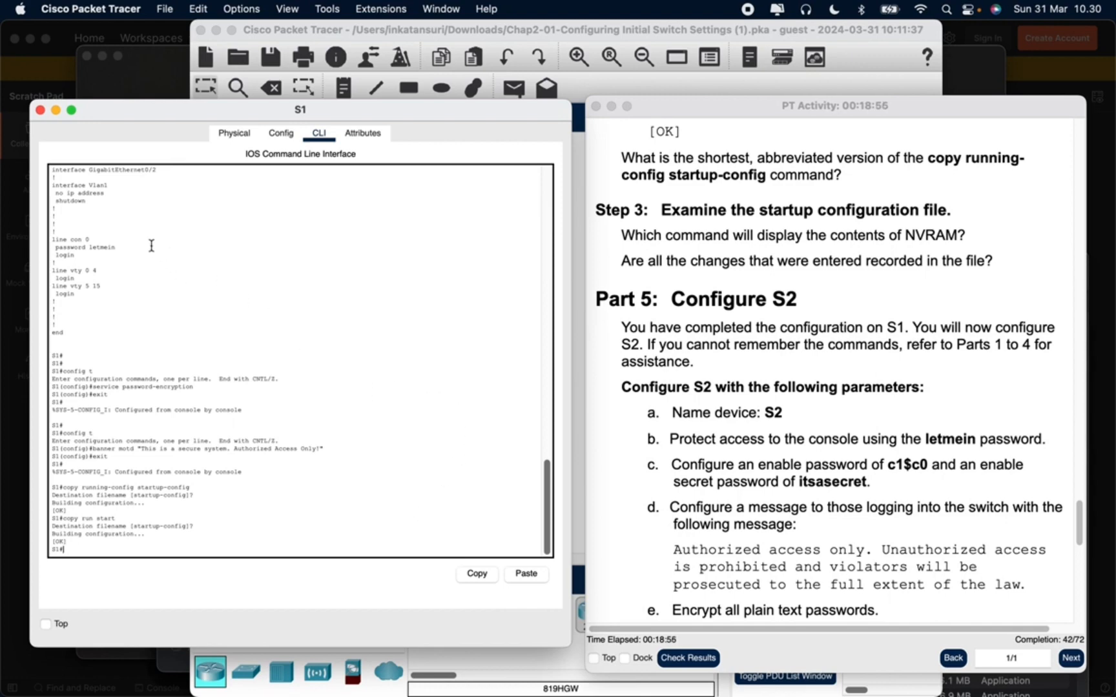
pyautogui.click(39, 111)
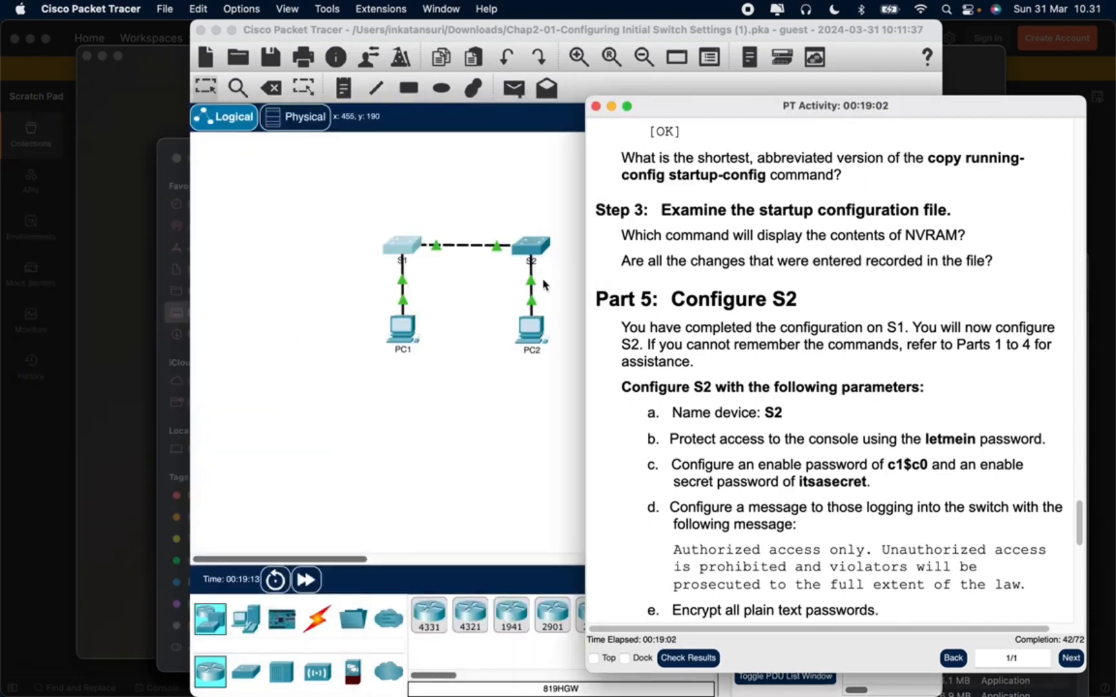
pyautogui.click(531, 253)
pyautogui.click(532, 253)
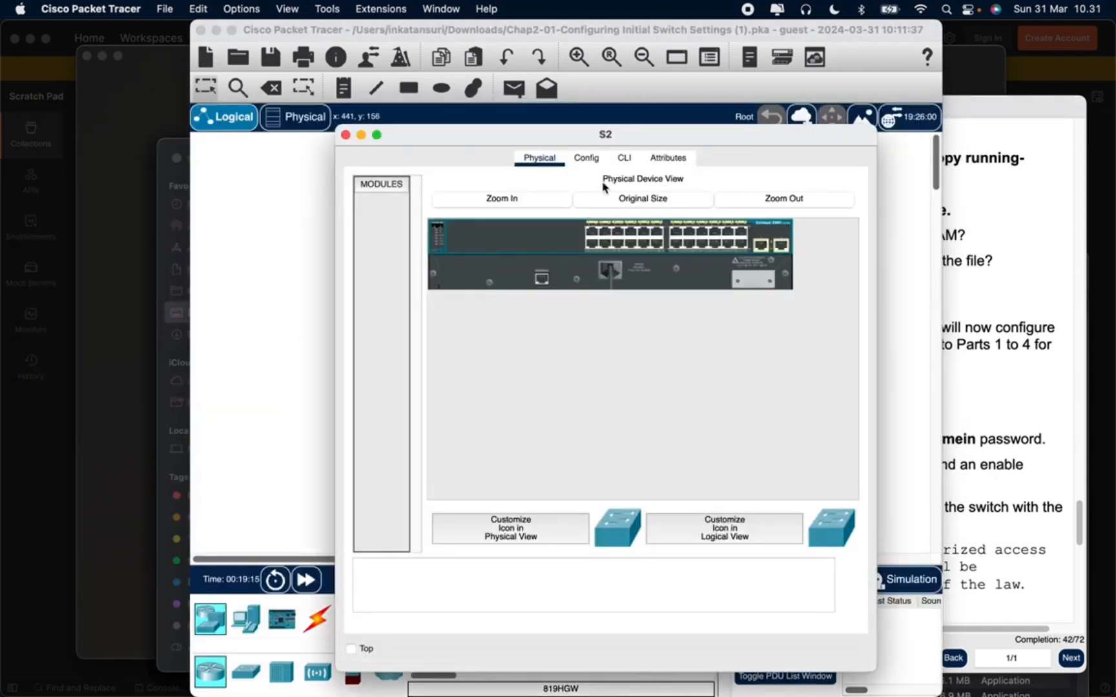
pyautogui.click(623, 158)
pyautogui.moveTo(597, 136); pyautogui.dragTo(315, 118)
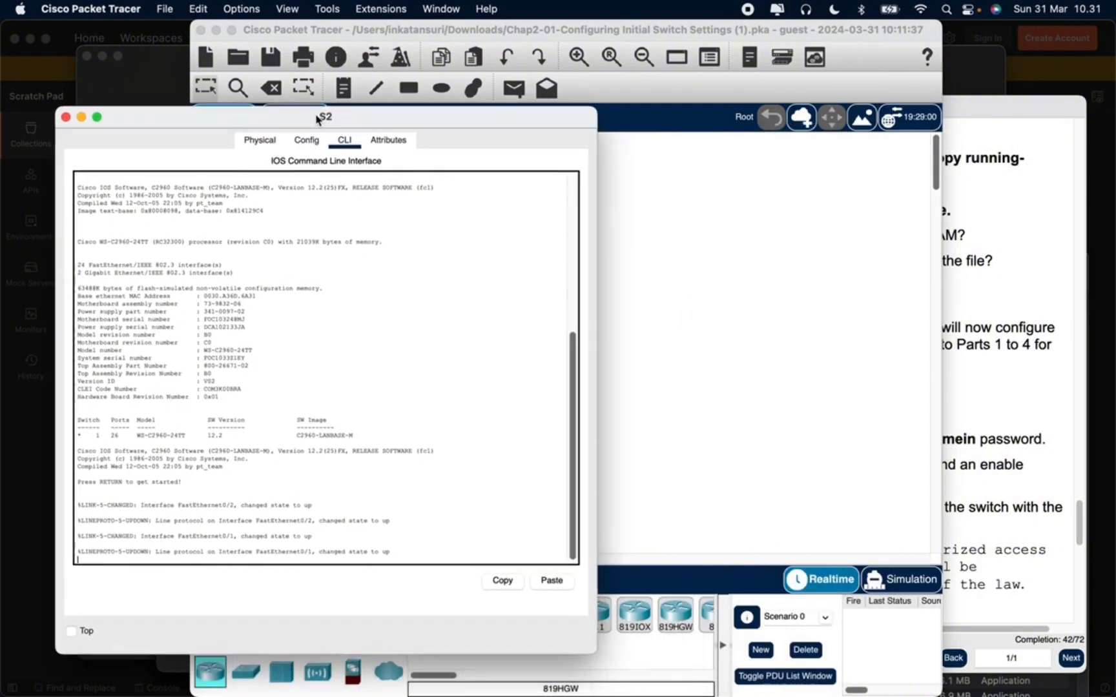
# Bring up the Part 1 instructions for reference and enter privileged EXEC mode on S2 with enable
pyautogui.click(980, 111)
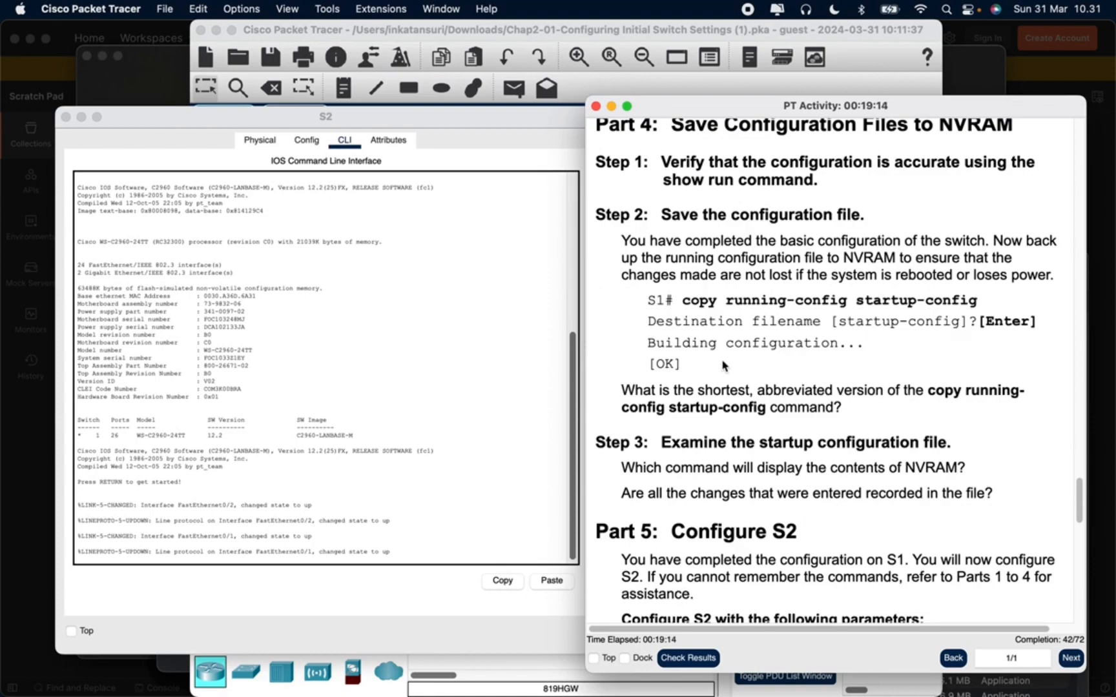
pyautogui.scroll(10, 725, 381)
pyautogui.moveTo(1079, 466); pyautogui.dragTo(1076, 202)
pyautogui.scroll(-2, 821, 309)
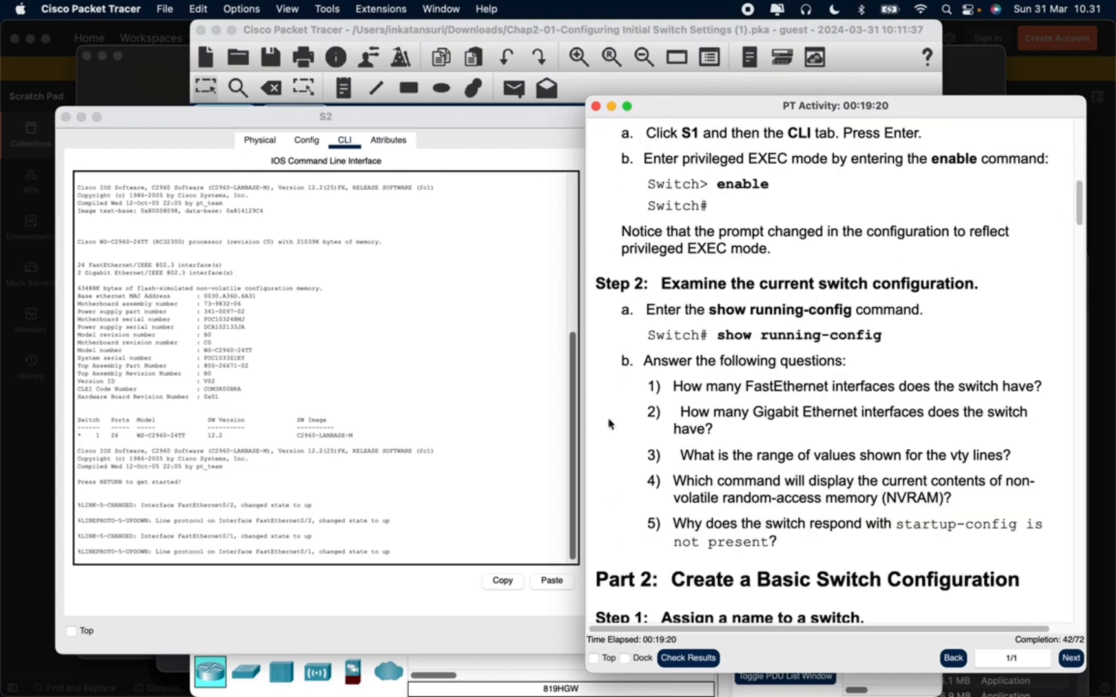
pyautogui.click(481, 467)
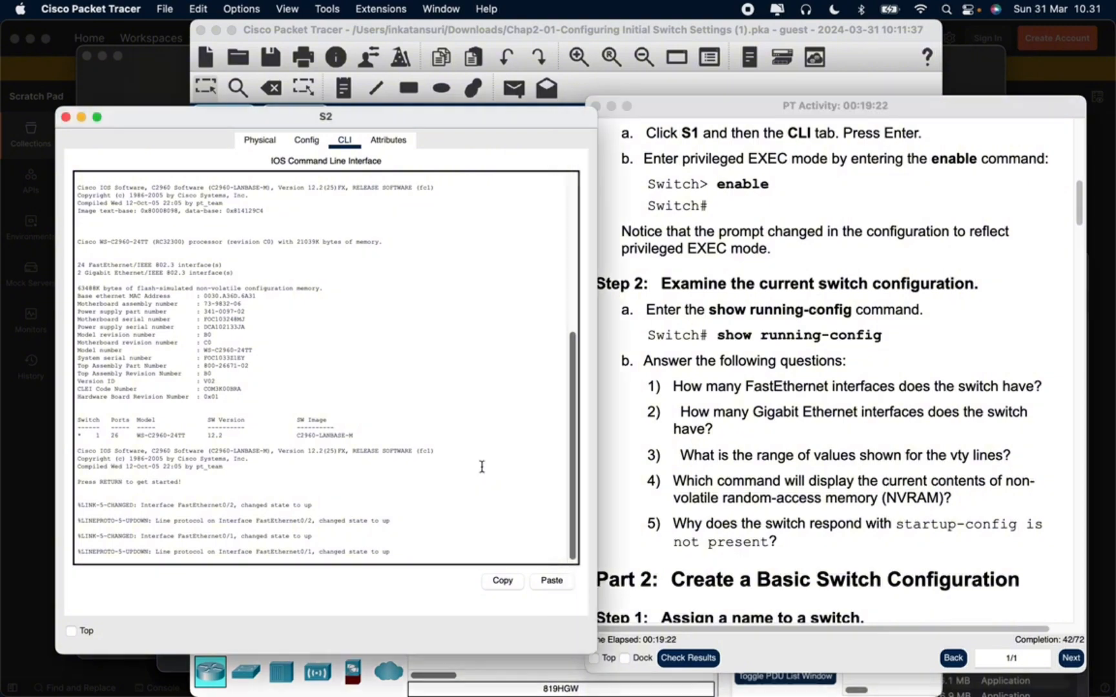
pyautogui.press('Return')
pyautogui.write('enable')
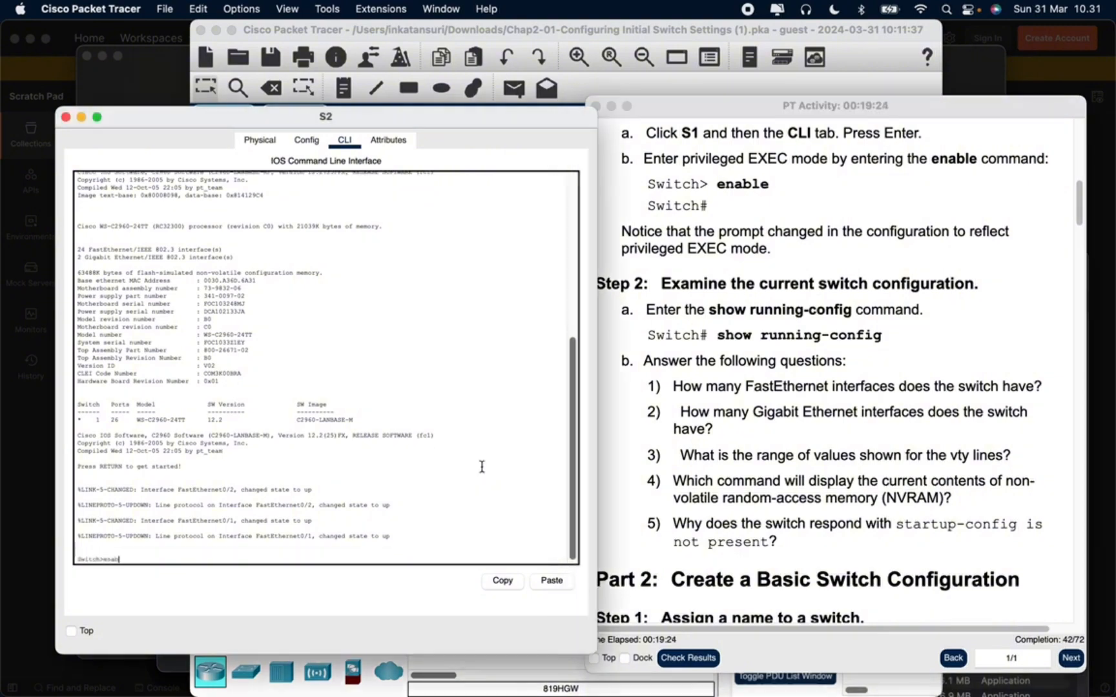
pyautogui.press('Return')
# Enter global configuration mode on S2 with config t, following Part 2 Step 1 of the activity
pyautogui.scroll(-10, 765, 470)
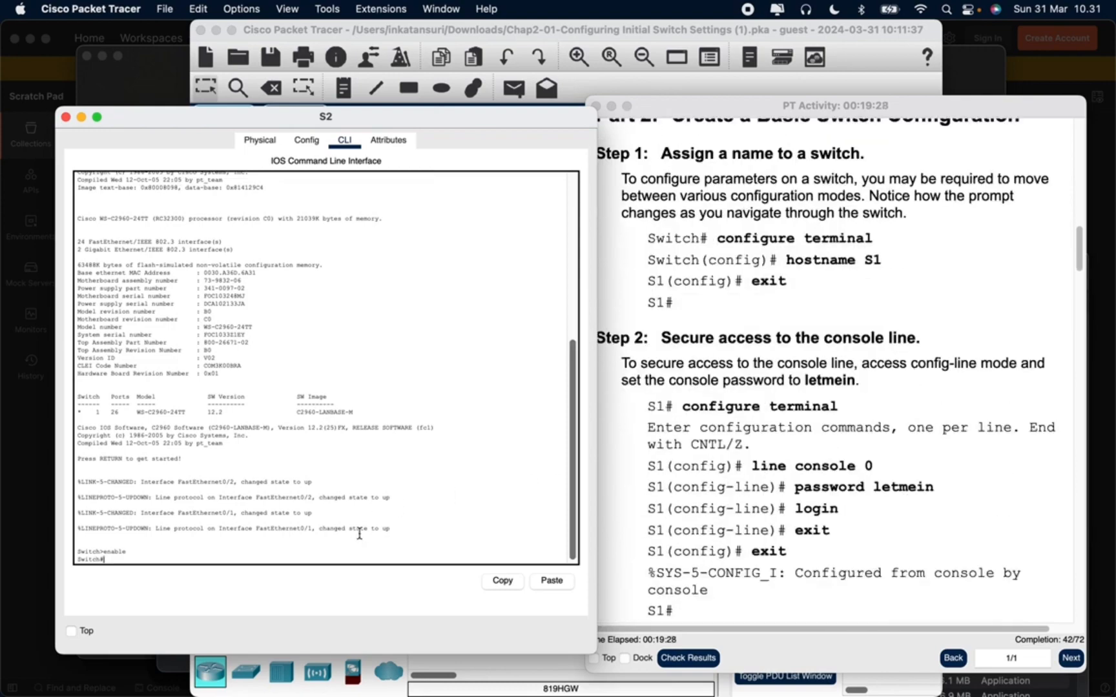
pyautogui.click(437, 530)
pyautogui.write('co')
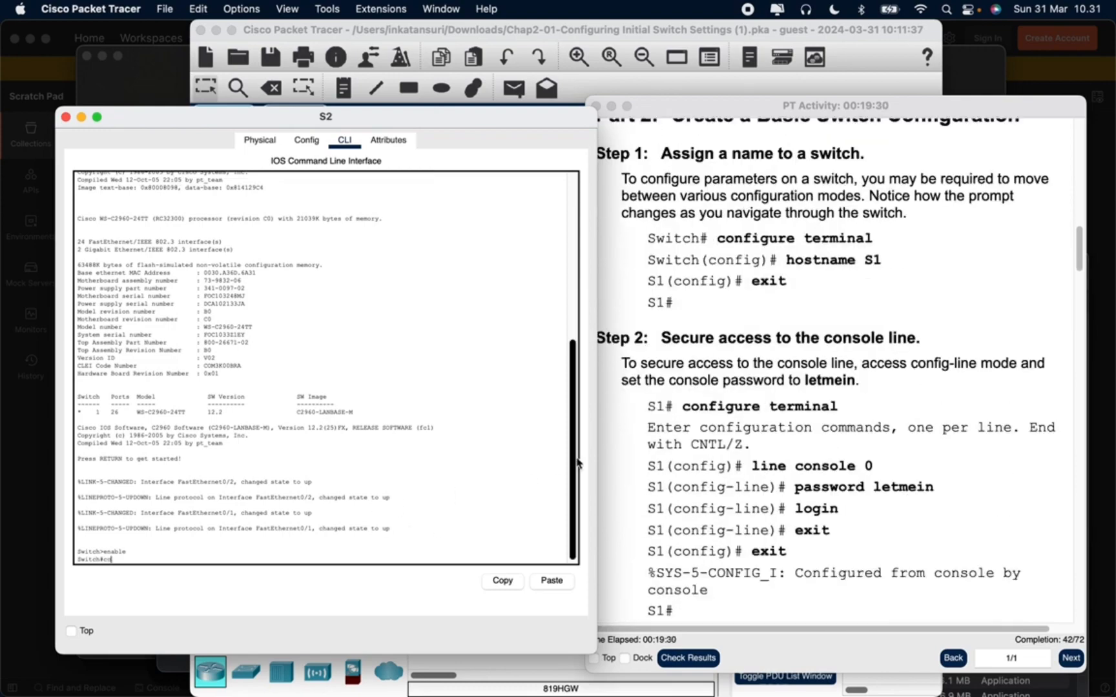
pyautogui.write('nfigure te')
pyautogui.press('BackSpace')
pyautogui.press('BackSpace')
pyautogui.press('BackSpace')
pyautogui.press('BackSpace')
pyautogui.press('BackSpace')
pyautogui.write('ig t')
pyautogui.press('Return')
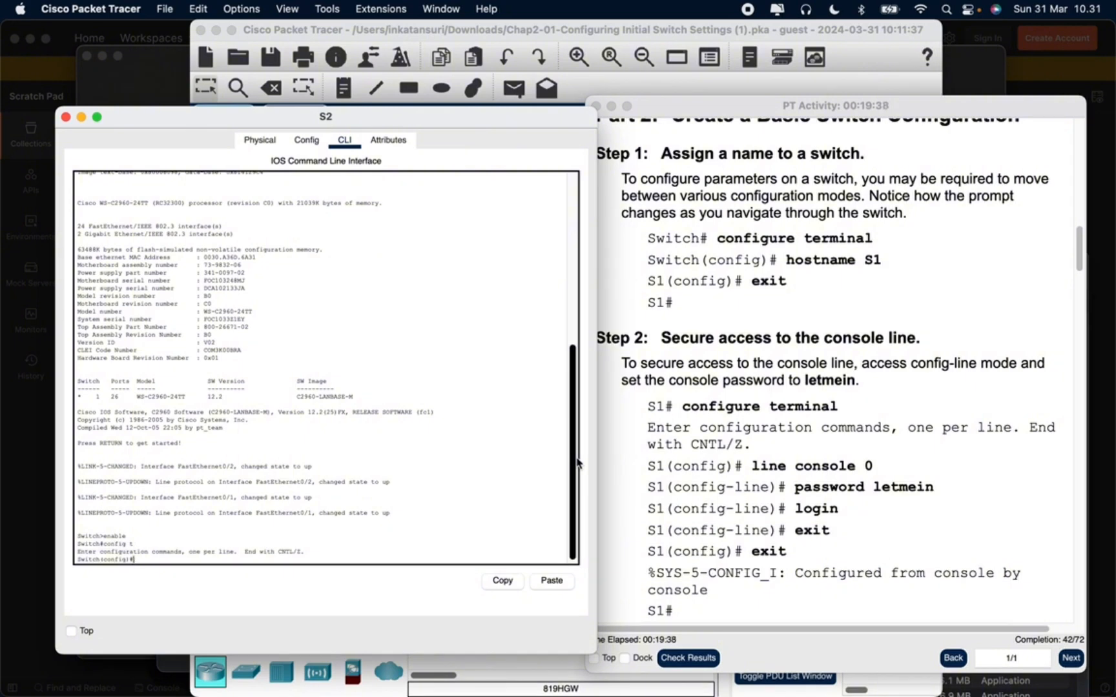
# Set the switch's hostname to S2 and exit to privileged EXEC mode
pyautogui.write('hostname S2')
pyautogui.press('Return')
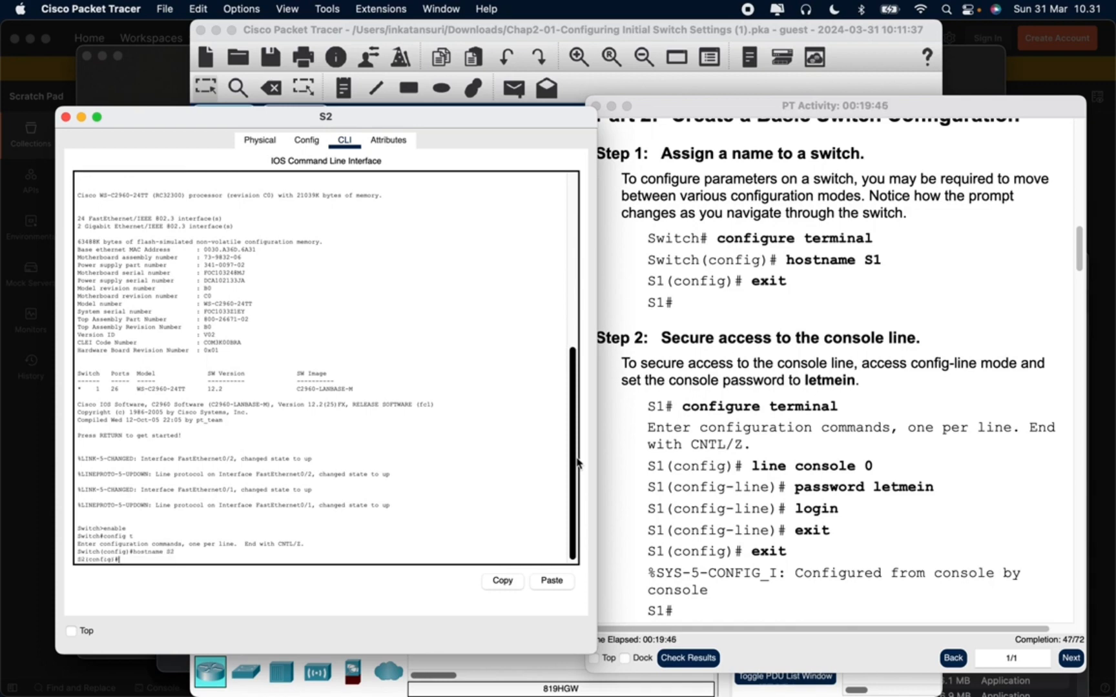
pyautogui.write('exit')
pyautogui.press('Return')
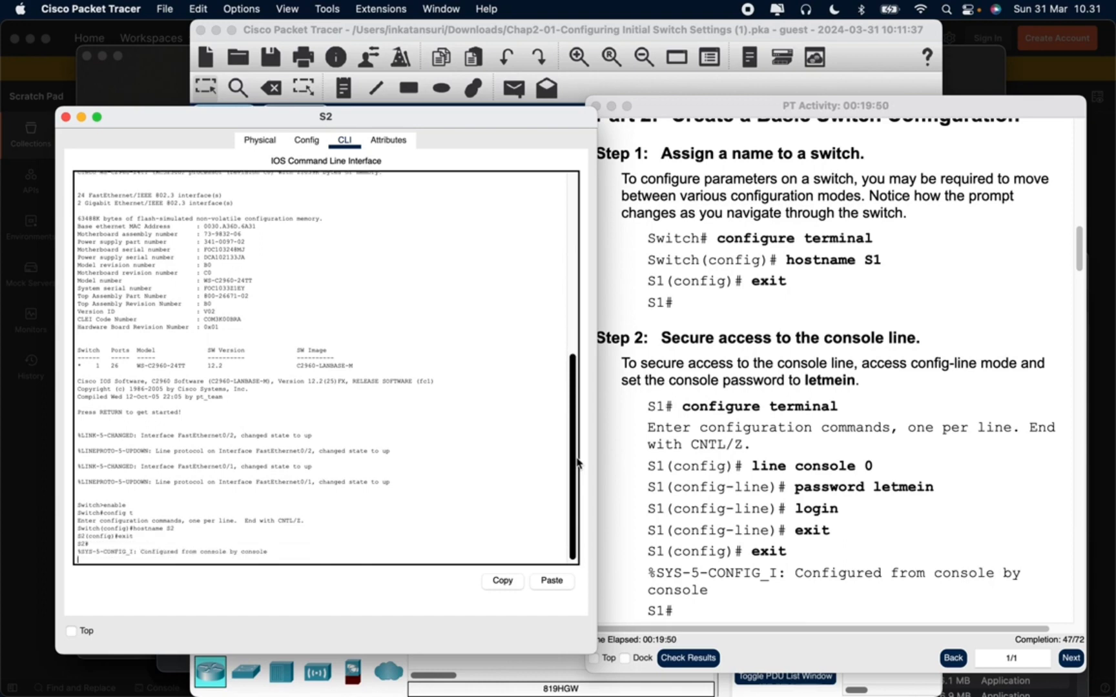
pyautogui.press('Return')
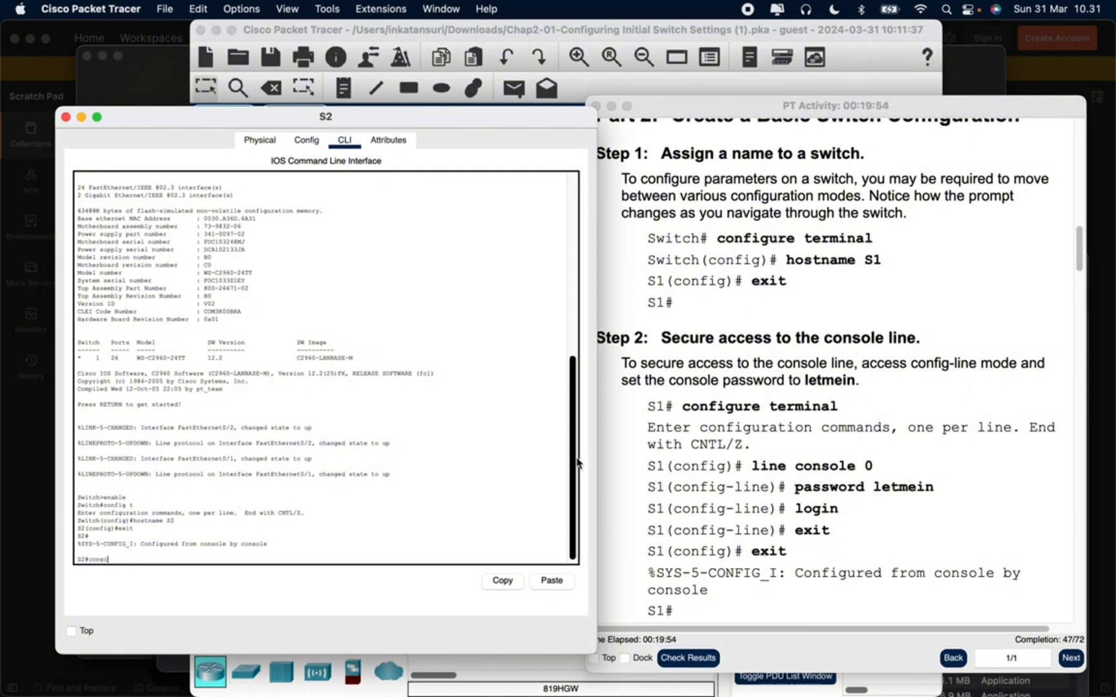
# Return to global configuration mode on S2 with config t and enter the console line with line console 0
pyautogui.write('config t')
pyautogui.press('Return')
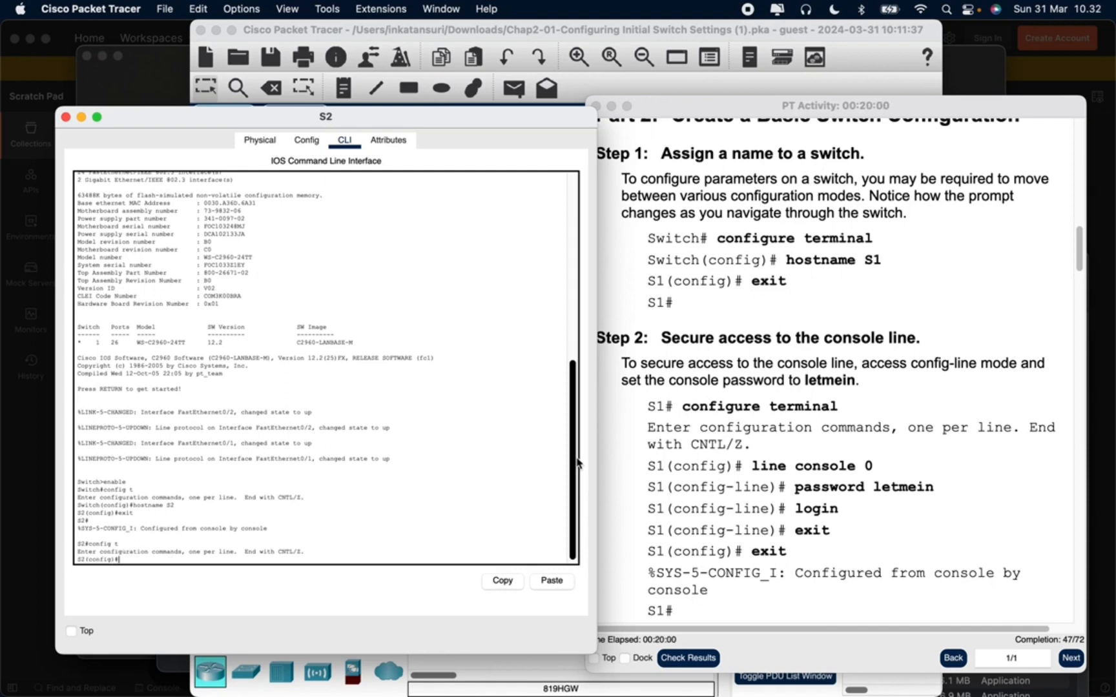
pyautogui.write('line console 0')
pyautogui.press('Return')
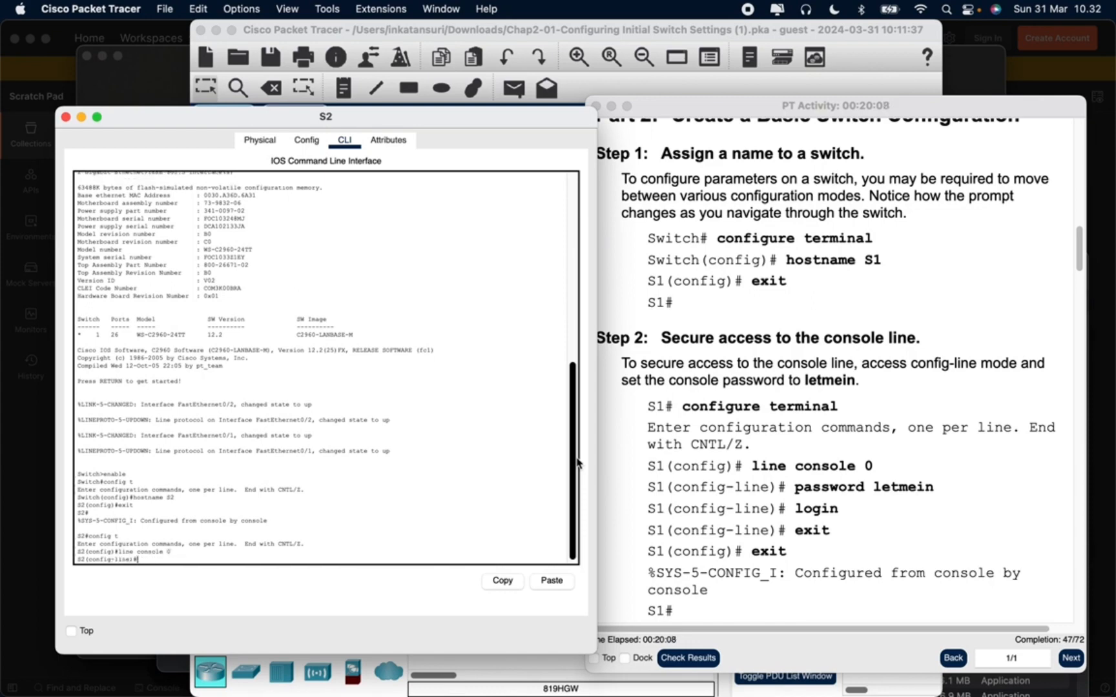
# Set the console line password on S2 to the one given in the activity
pyautogui.write('password letmein')
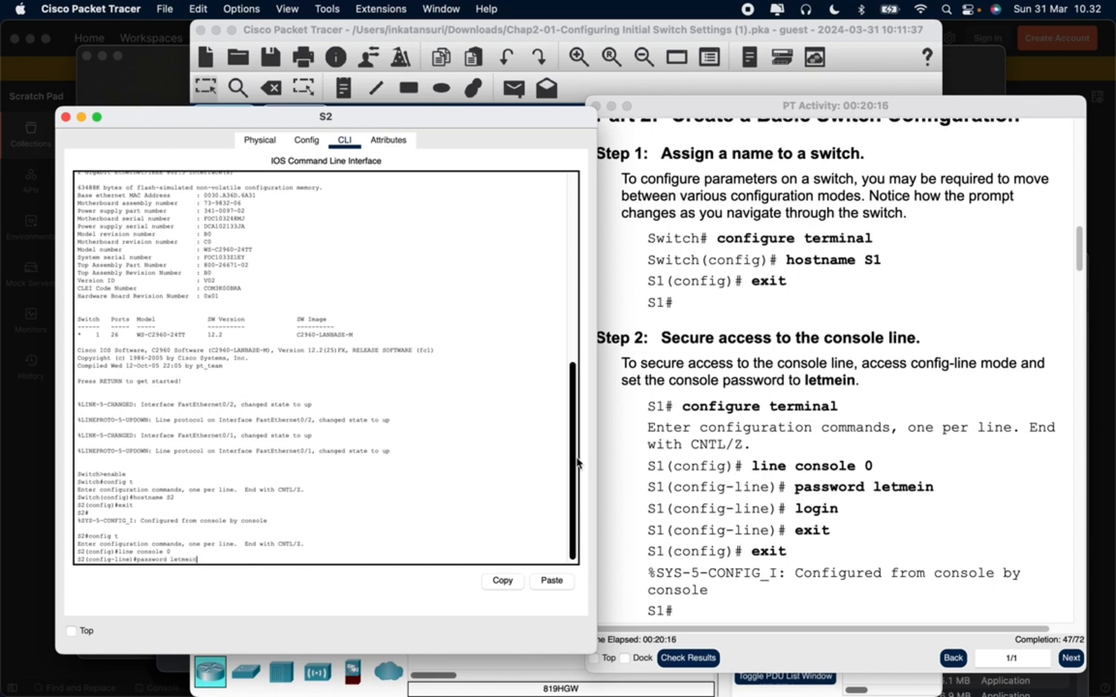
pyautogui.press('Return')
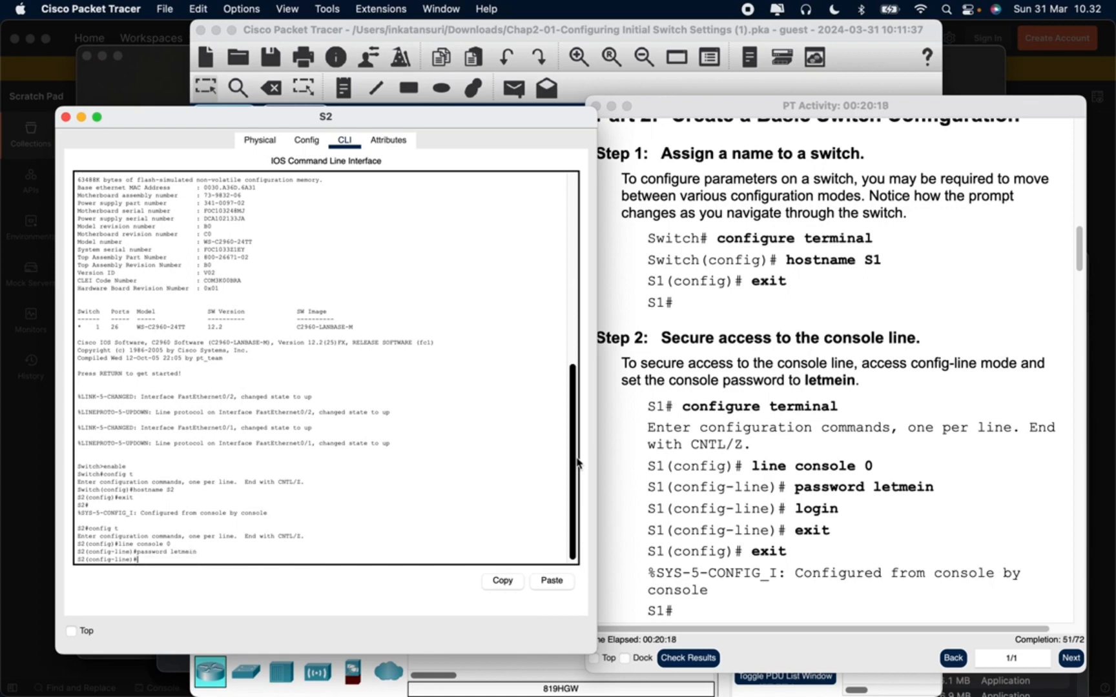
# Check the Part 5 requirements against Part 2 Step 2 and exit console line configuration mode on S2
pyautogui.click(628, 474)
pyautogui.scroll(-15, 1018, 274)
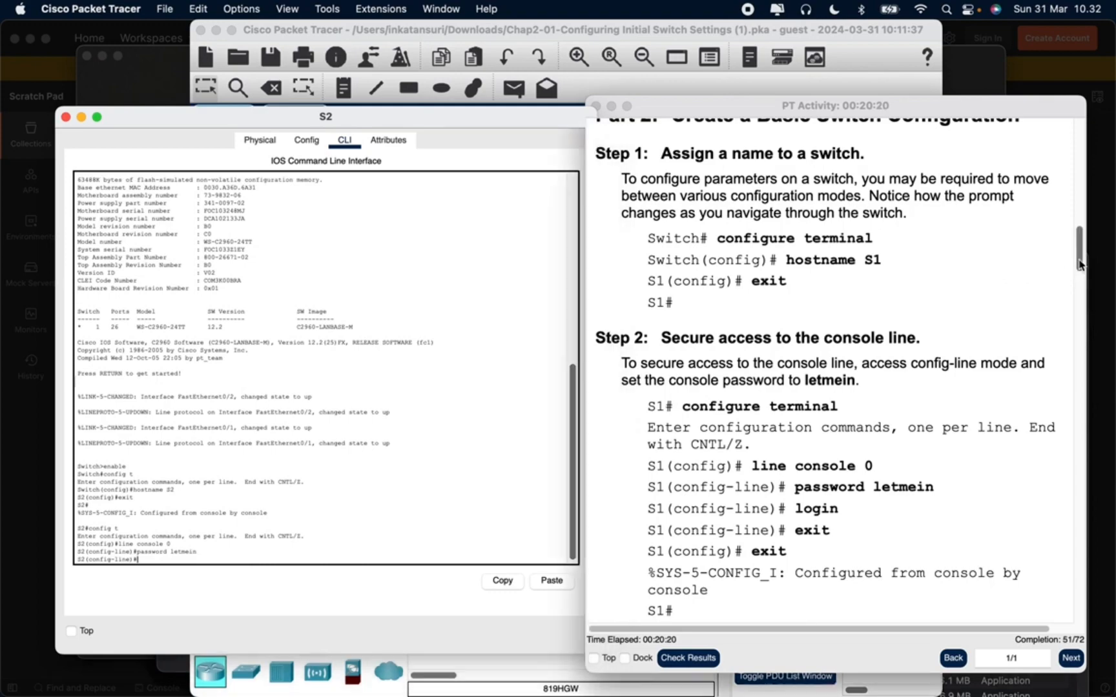
pyautogui.scroll(-10, 1051, 542)
pyautogui.scroll(6, 1051, 548)
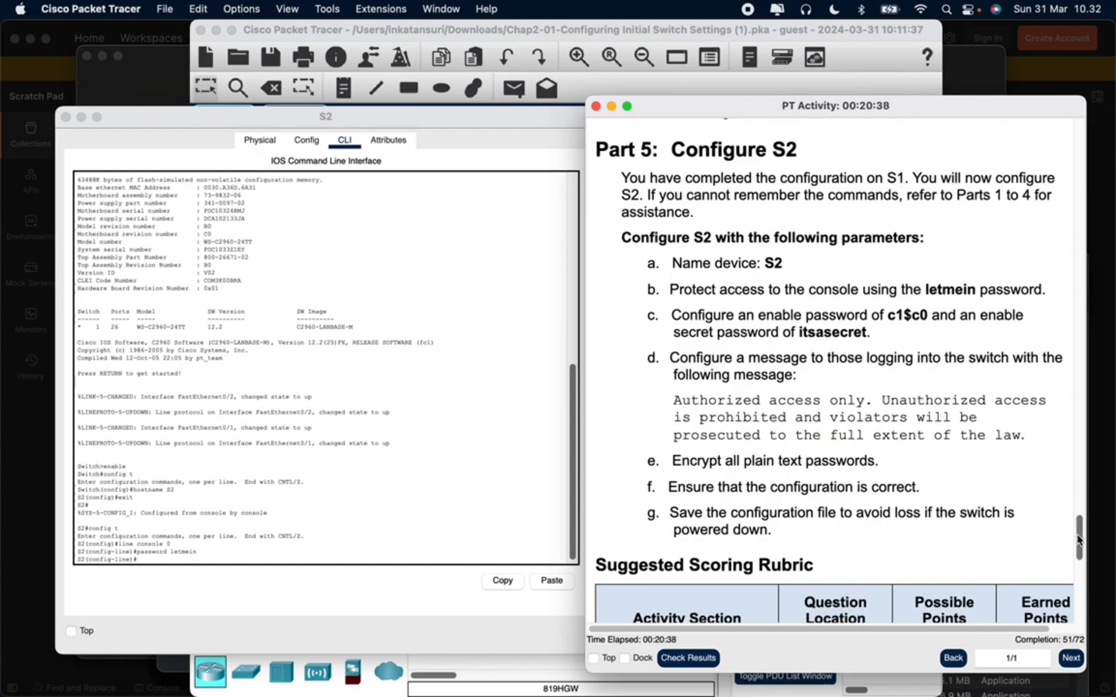
pyautogui.moveTo(1076, 539); pyautogui.dragTo(1076, 255)
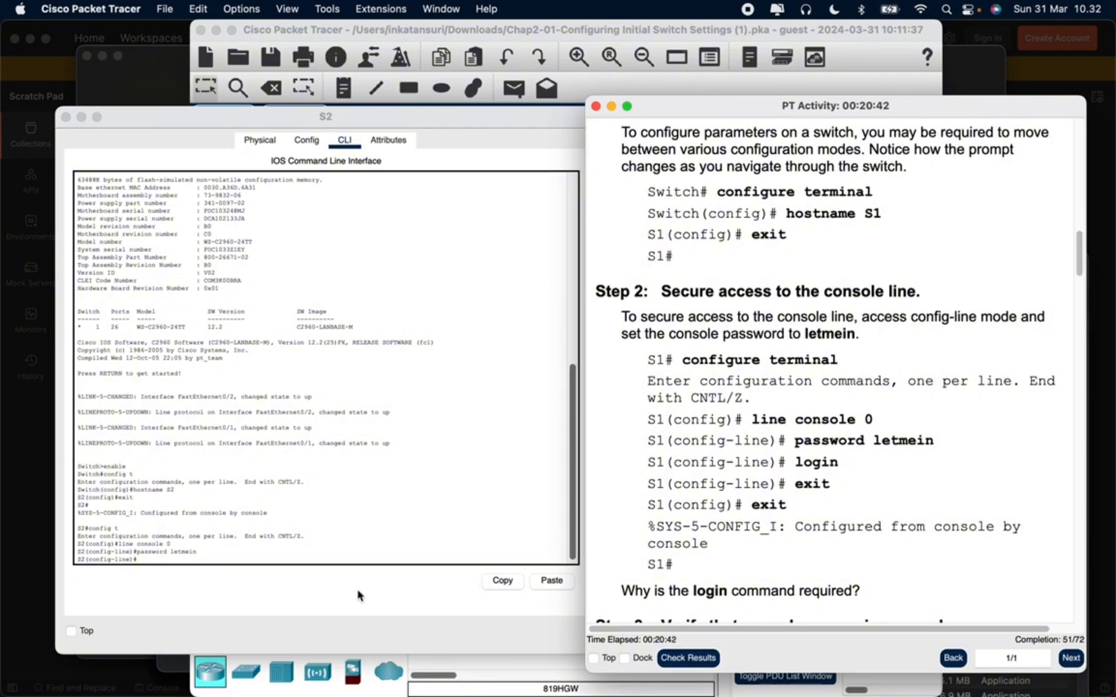
pyautogui.click(256, 554)
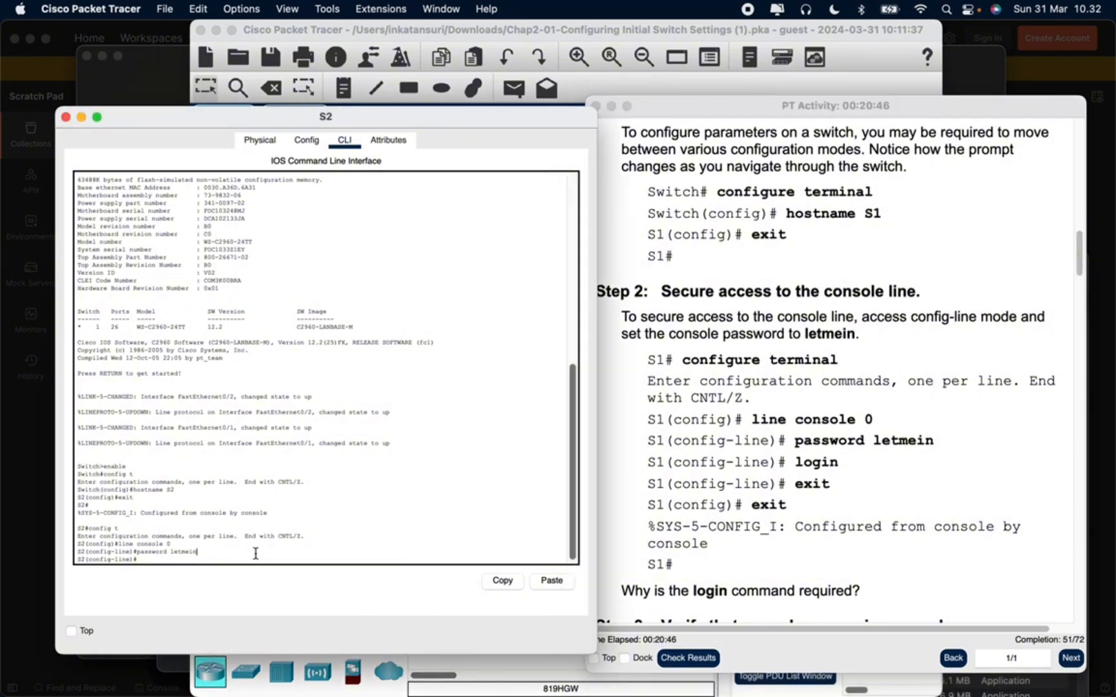
pyautogui.write('exit')
pyautogui.press('Return')
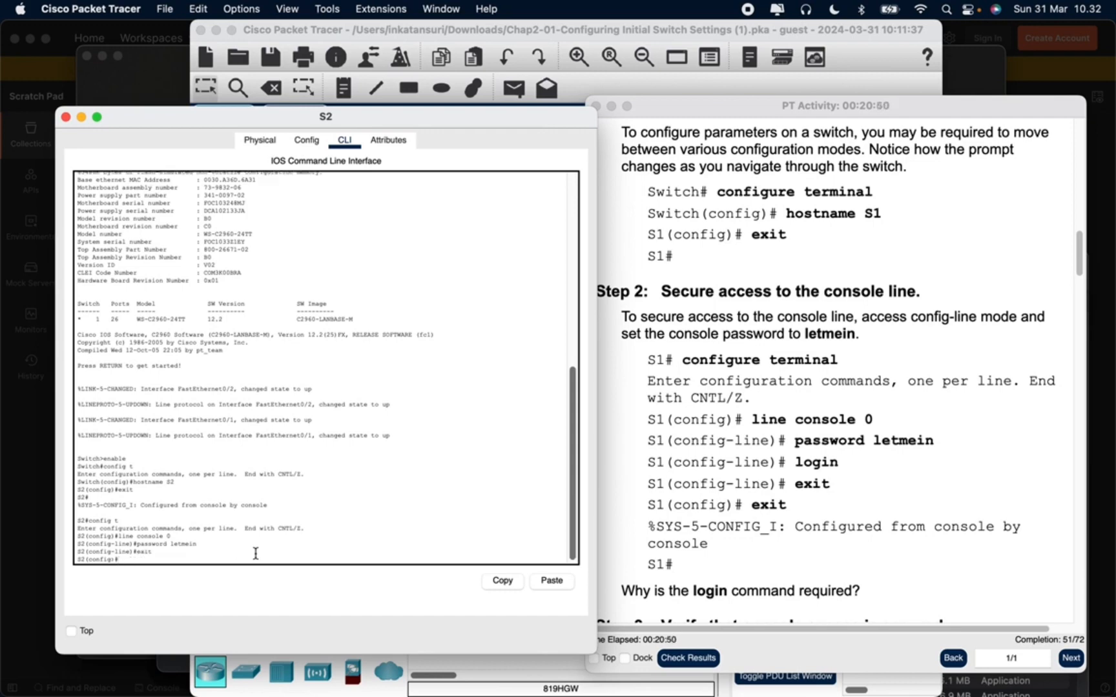
# Try to run config t from S2's global configuration mode
pyautogui.write('co')
pyautogui.write('nfig')
pyautogui.write(' t')
pyautogui.press('Return')
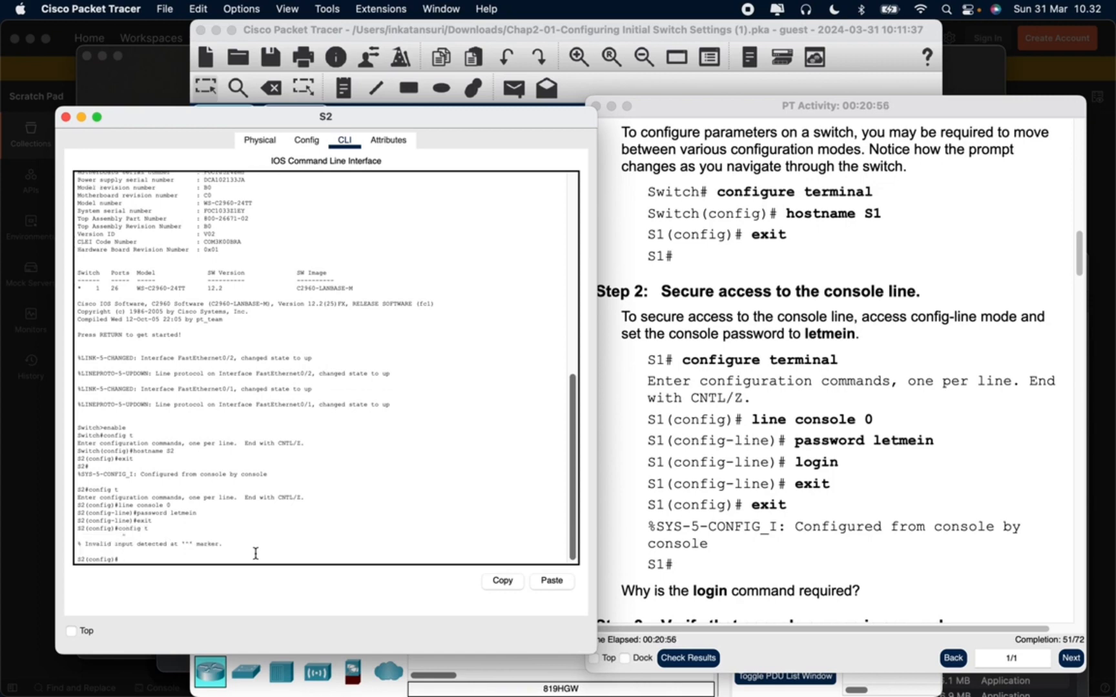
# Exit global configuration mode on S2 and re-enter it from privileged EXEC mode with config t
pyautogui.write('conf')
pyautogui.press('BackSpace')
pyautogui.press('BackSpace')
pyautogui.press('BackSpace')
pyautogui.press('BackSpace')
pyautogui.press('BackSpace')
pyautogui.press('BackSpace')
pyautogui.press('BackSpace')
pyautogui.press('BackSpace')
pyautogui.write('exit')
pyautogui.press('Return')
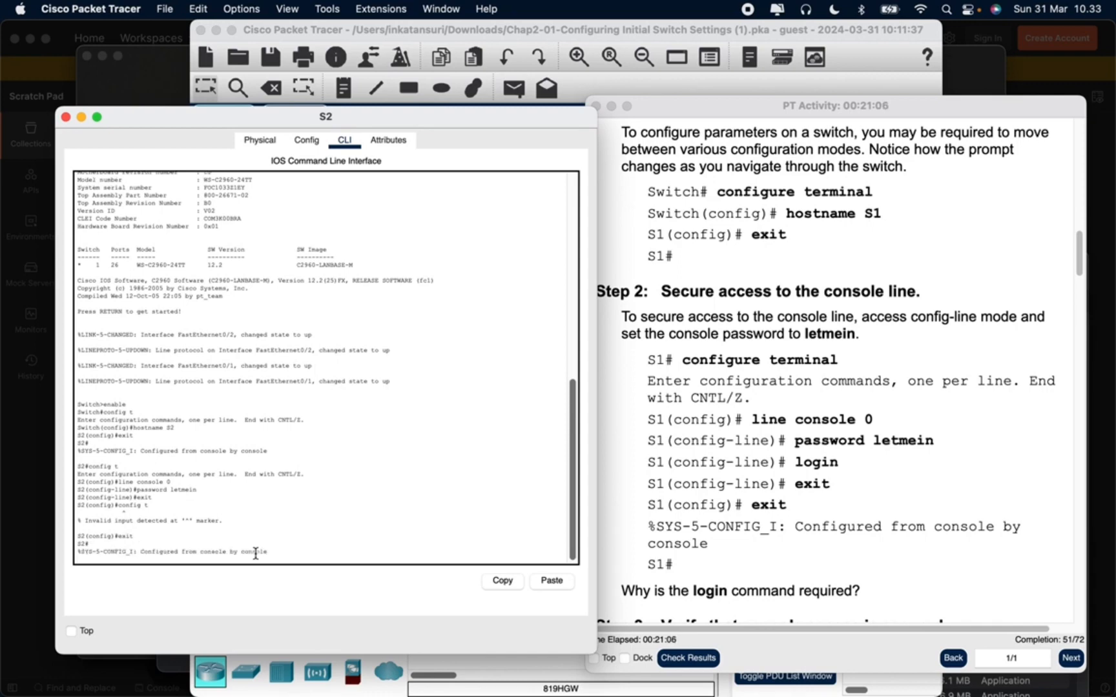
pyautogui.press('Return')
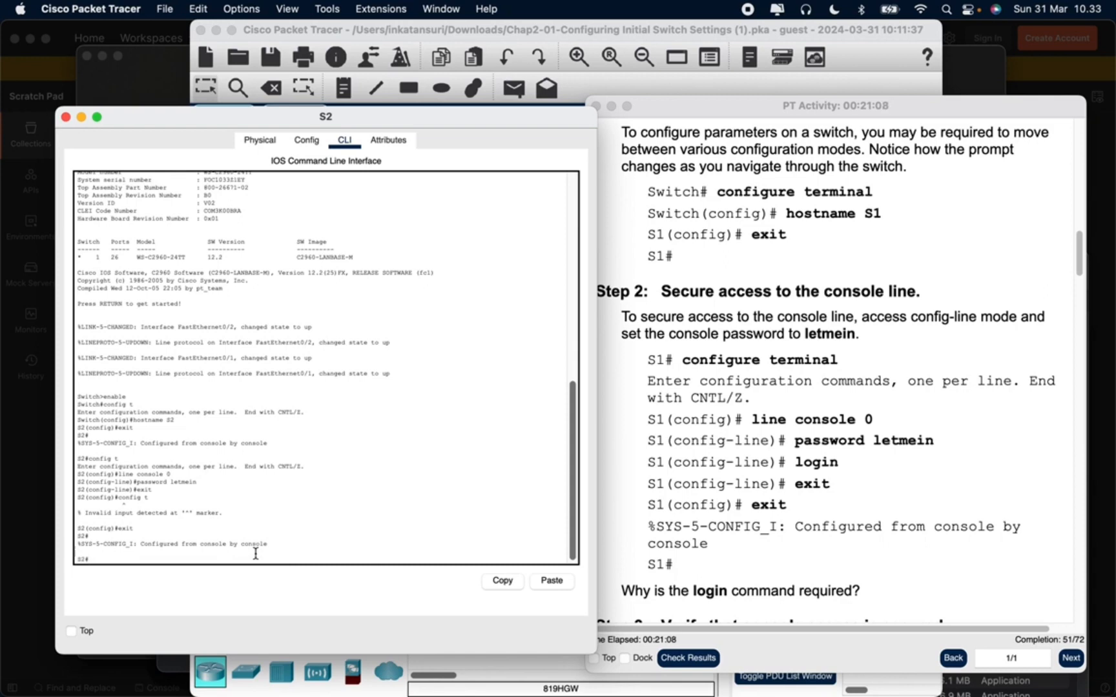
pyautogui.write('config t')
pyautogui.press('Return')
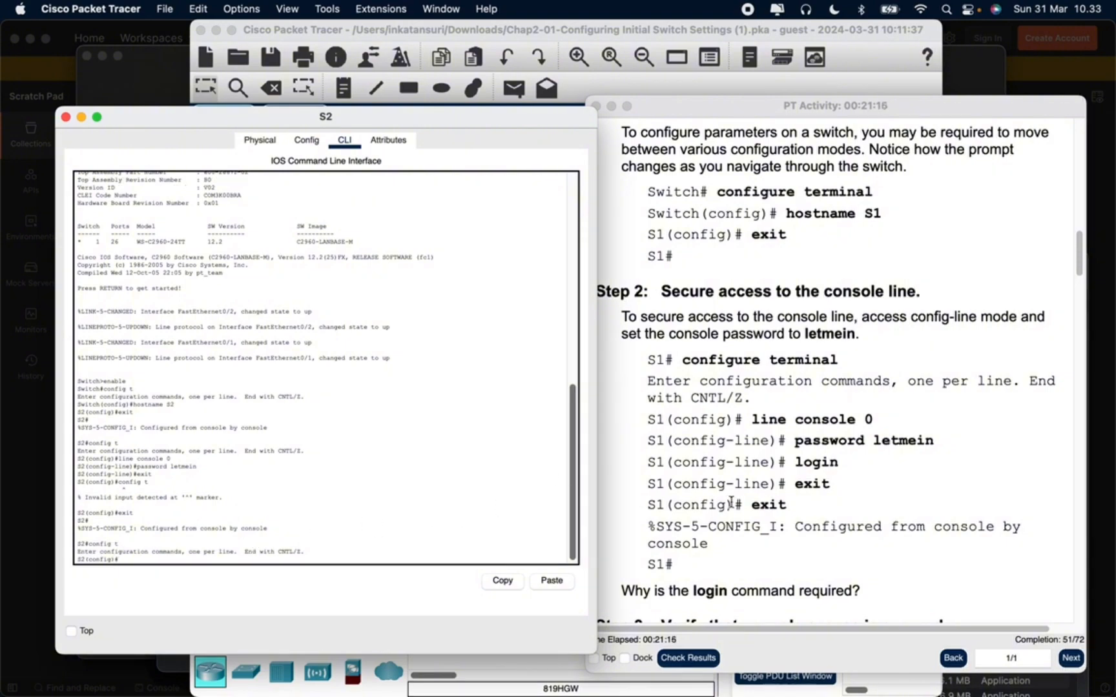
# Set the enable password on S2 to the one given in Part 2 Step 4 of the activity
pyautogui.scroll(-5, 732, 507)
pyautogui.scroll(-3, 732, 510)
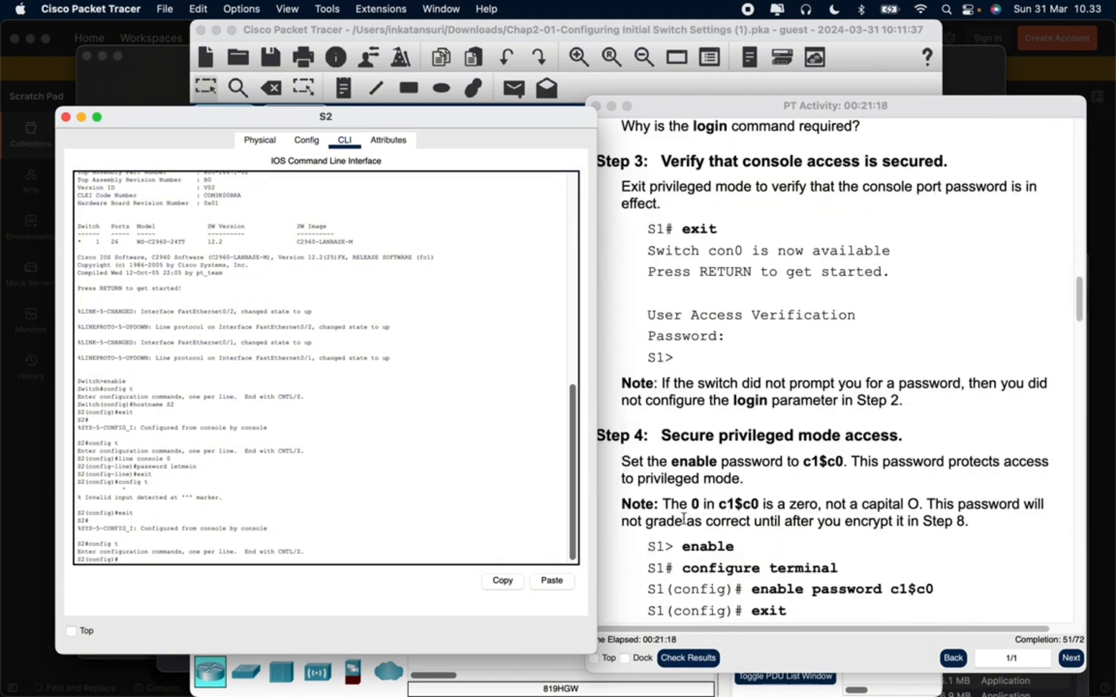
pyautogui.scroll(-1, 714, 484)
pyautogui.scroll(-2, 714, 484)
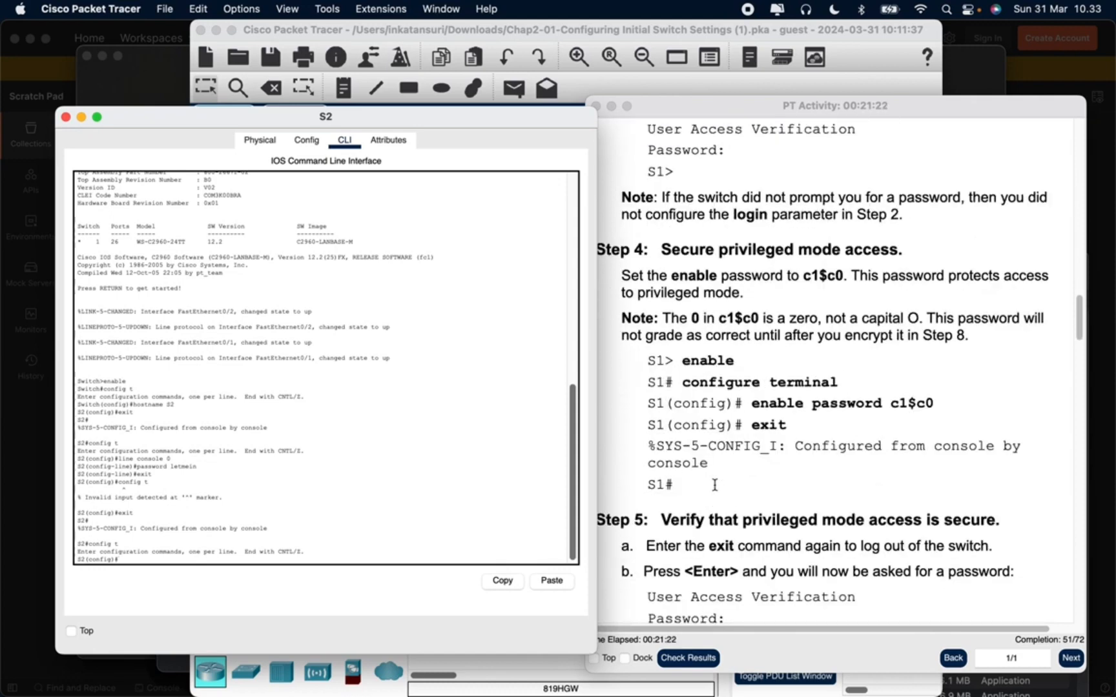
pyautogui.write('enable password c1$c0')
pyautogui.press('Return')
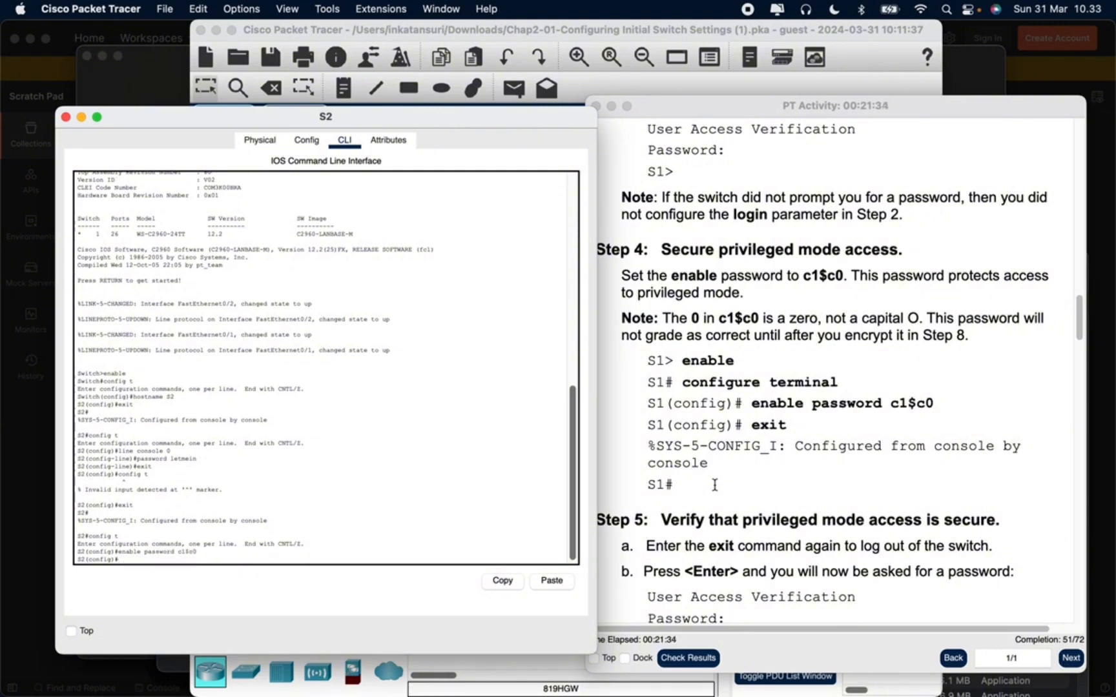
# Exit global configuration mode, log out of S2 and restart the console session as described in Part 2 Step 5
pyautogui.write('exit')
pyautogui.press('Return')
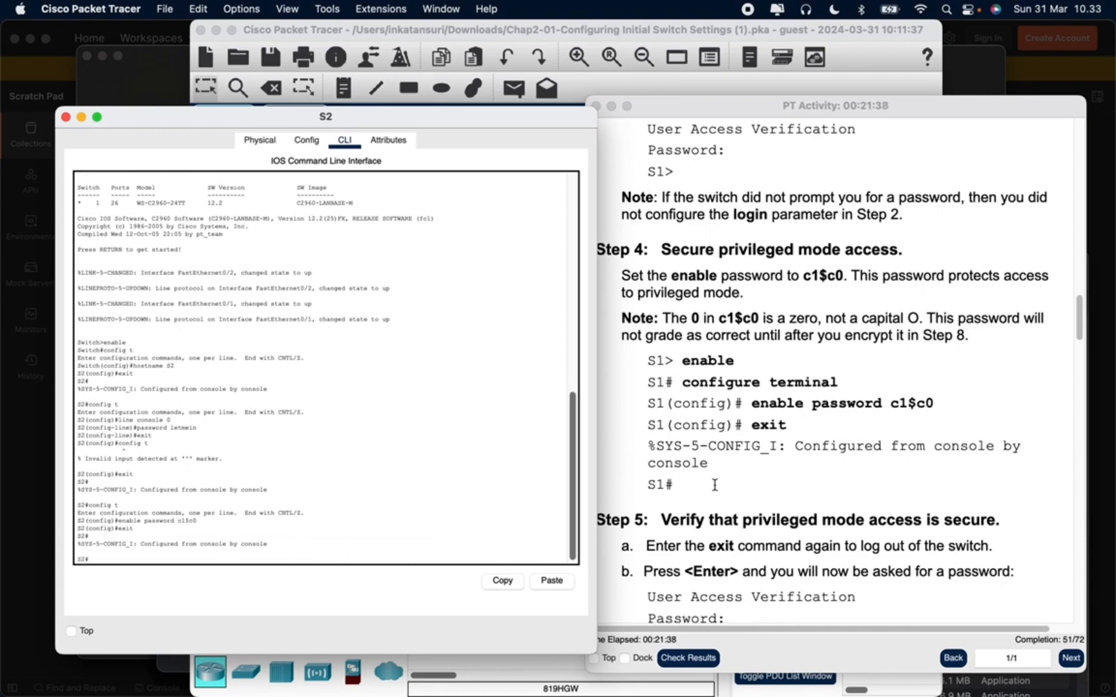
pyautogui.press('Return')
pyautogui.scroll(-5, 714, 485)
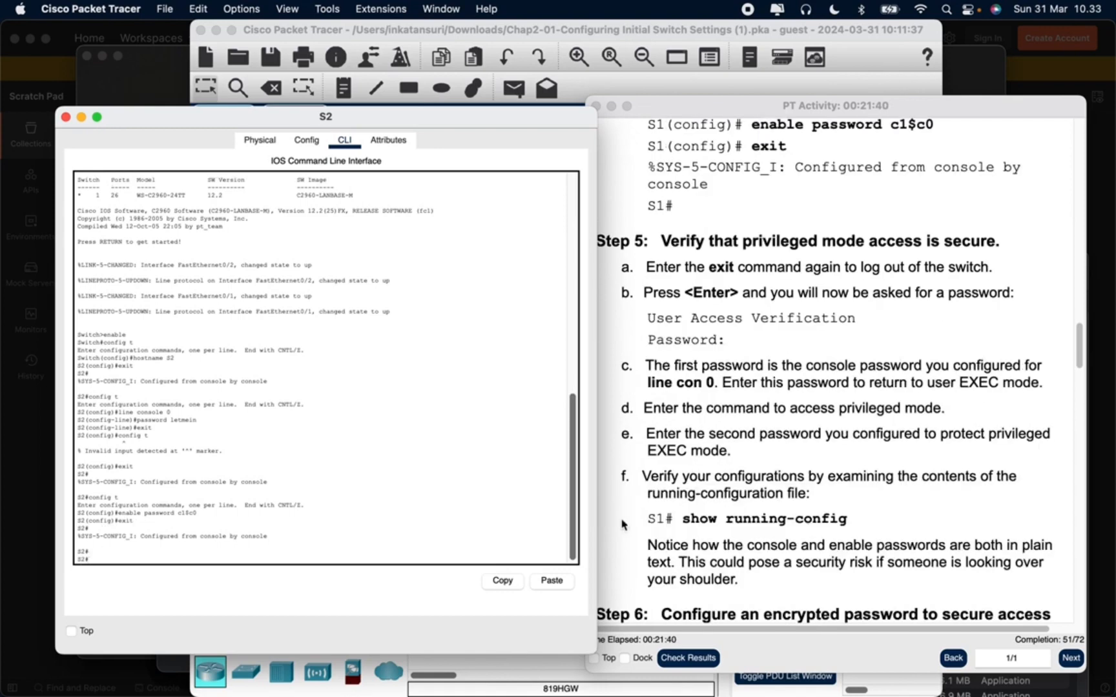
pyautogui.write('exit')
pyautogui.press('Return')
pyautogui.press('Return')
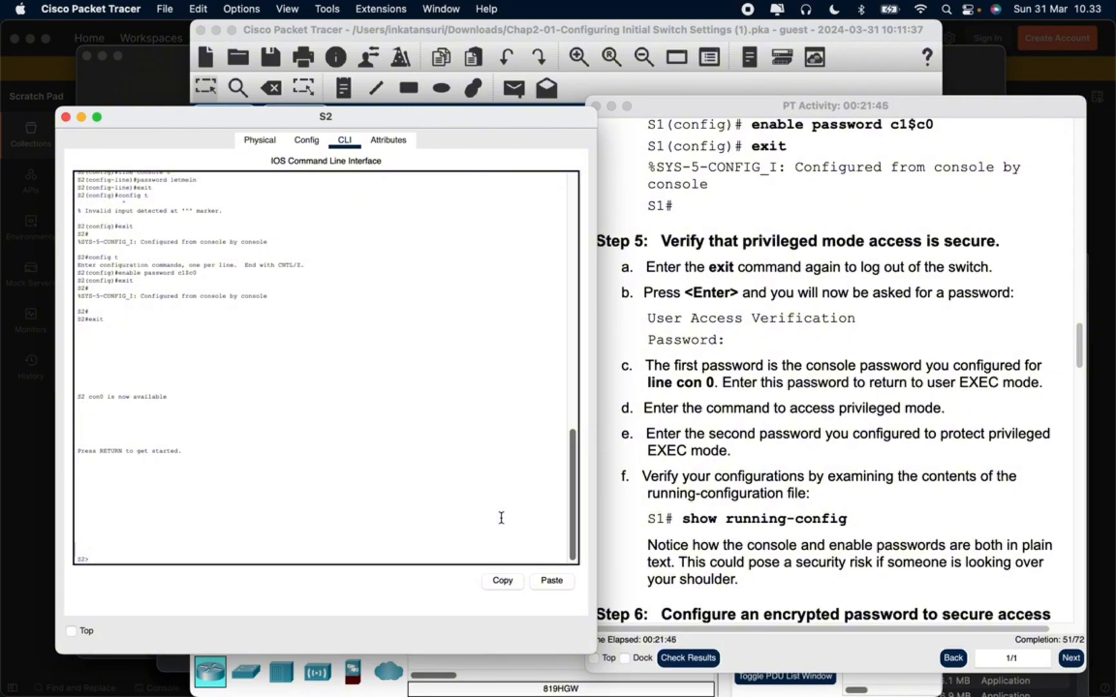
# Access privileged EXEC mode on S2 with enable and the enable password, consulting Part 2 Steps 2 to 4
pyautogui.scroll(5, 845, 390)
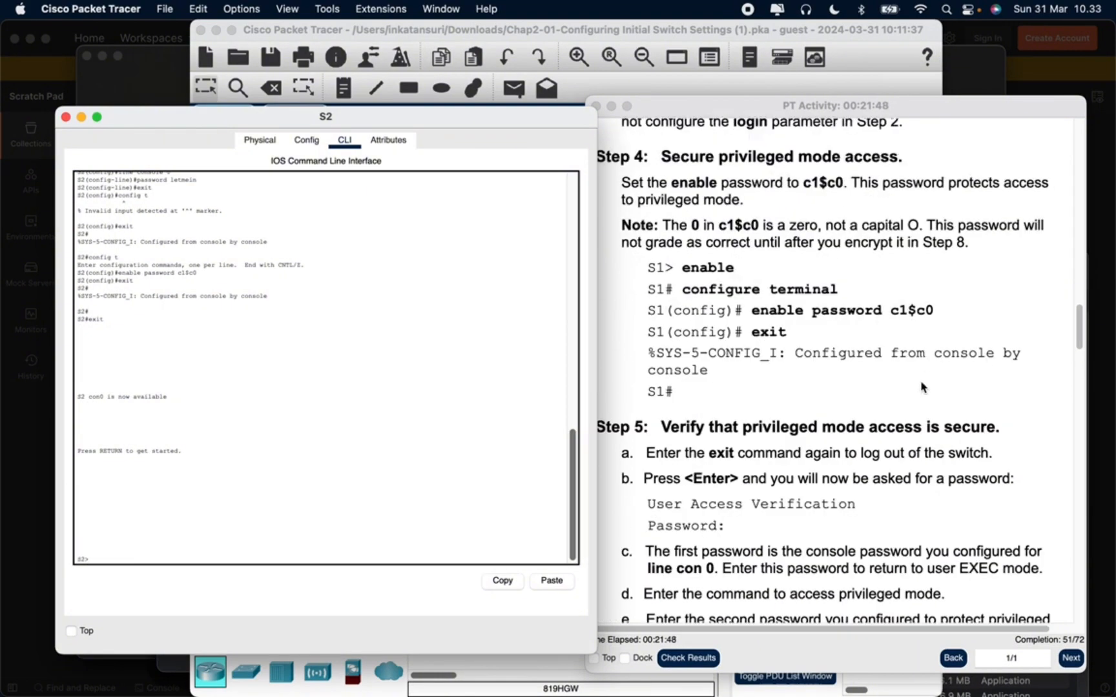
pyautogui.scroll(6, 842, 389)
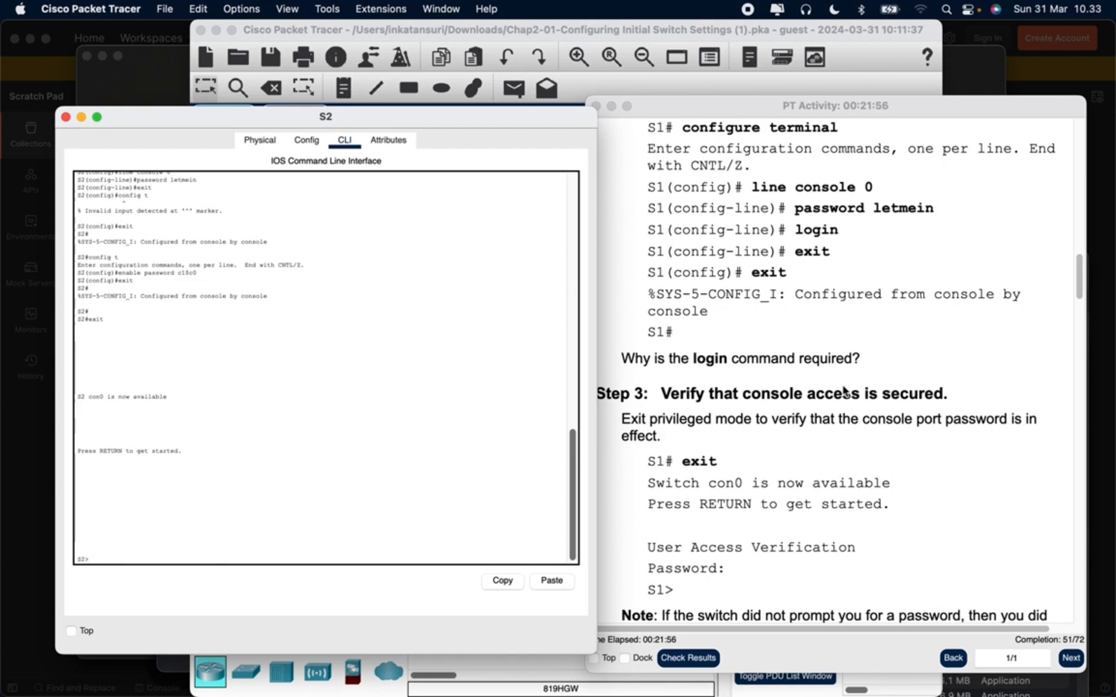
pyautogui.write('enable')
pyautogui.press('Return')
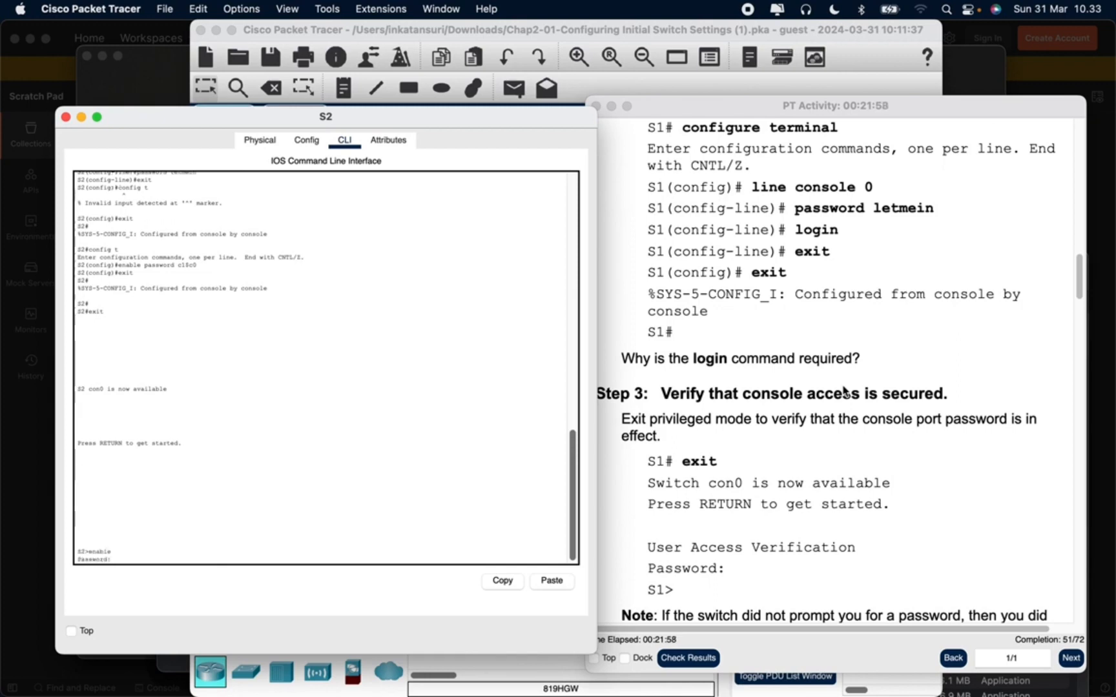
pyautogui.scroll(3, 806, 366)
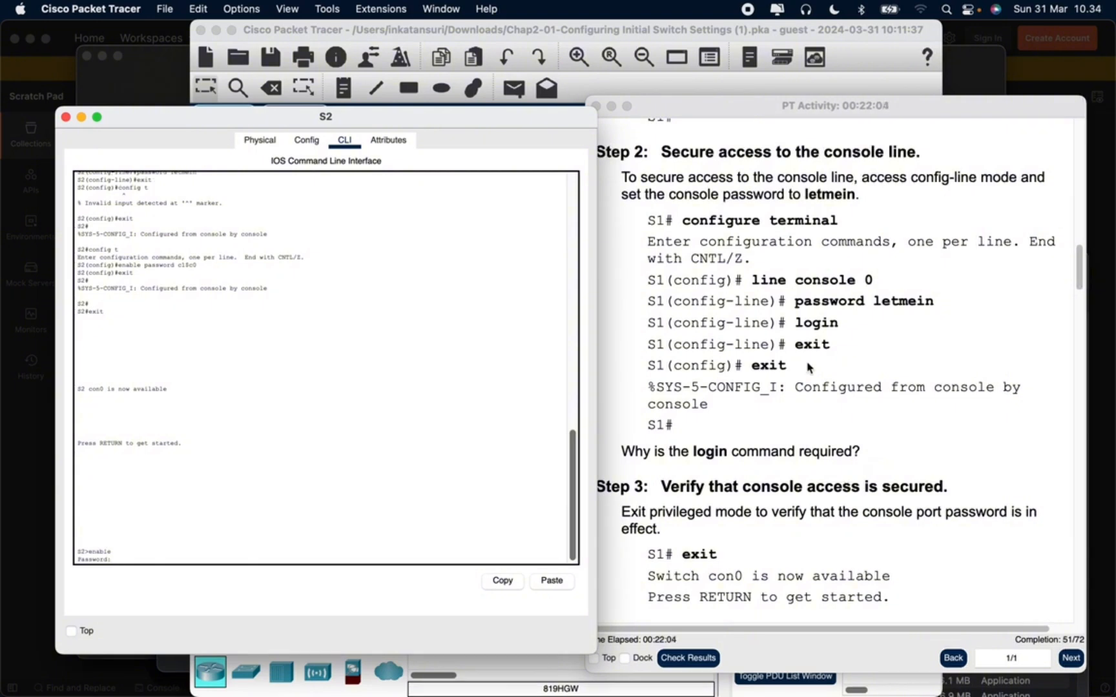
pyautogui.press('Return')
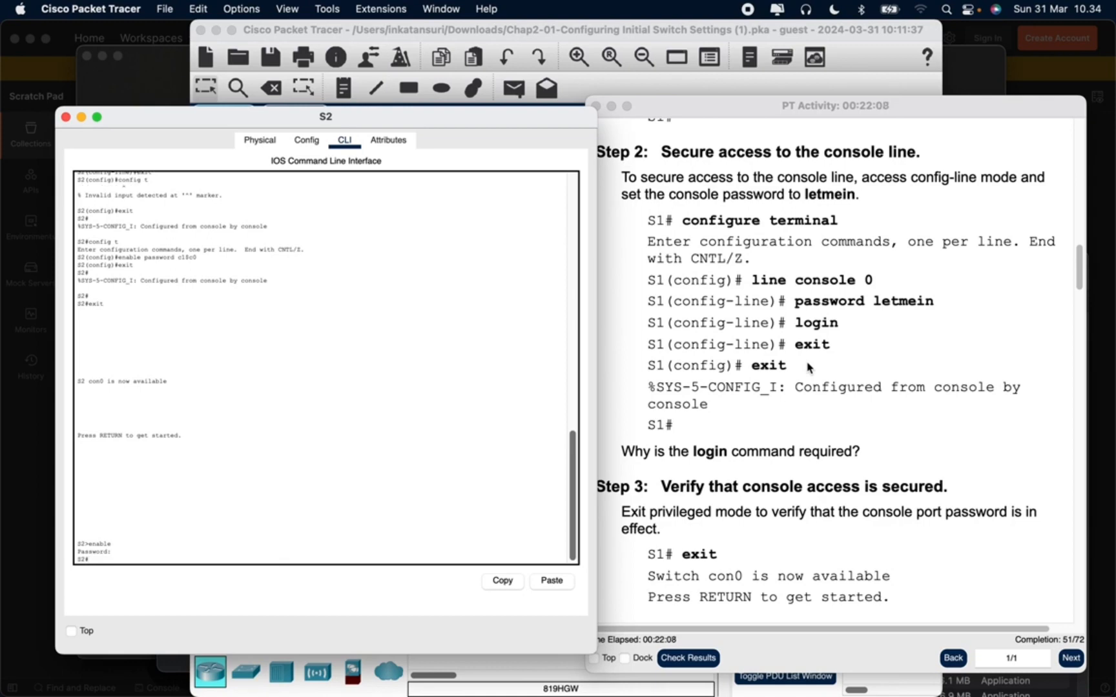
# Enter global configuration mode on S2 with config t and access the console line with line console 0
pyautogui.write('config t')
pyautogui.press('Return')
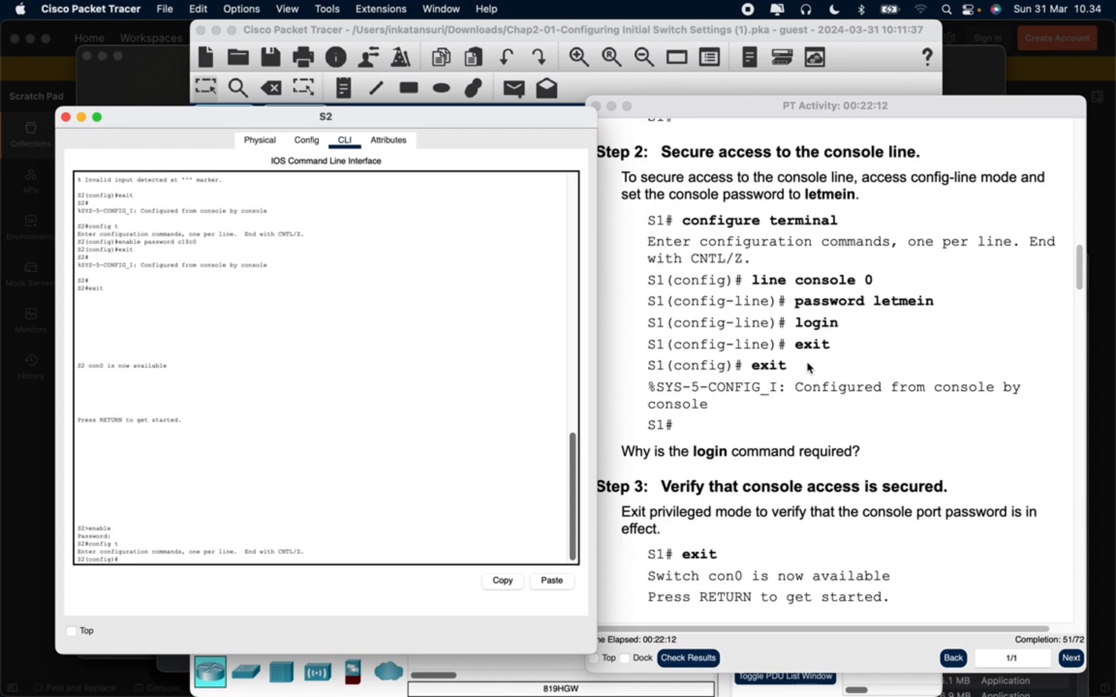
pyautogui.write('line console 0')
pyautogui.press('Return')
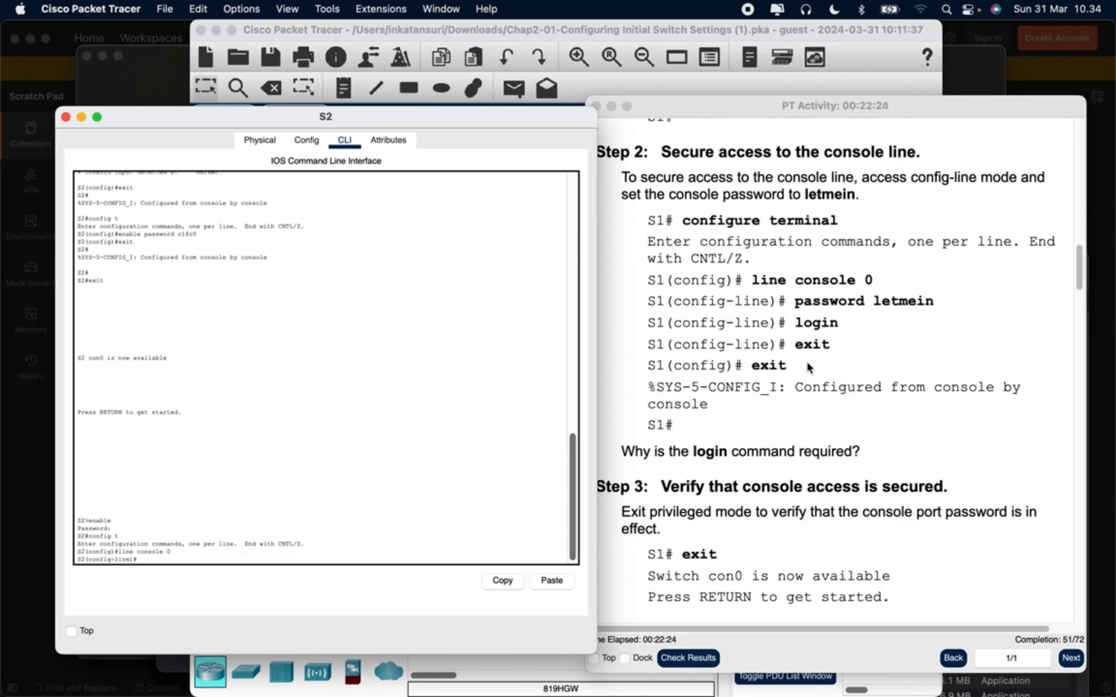
# Set the console line password on S2 again to the one given in Part 2 Step 2
pyautogui.write('password letmein')
pyautogui.press('Return')
# Enable password checking on S2's console line with the login command
pyautogui.write('config')
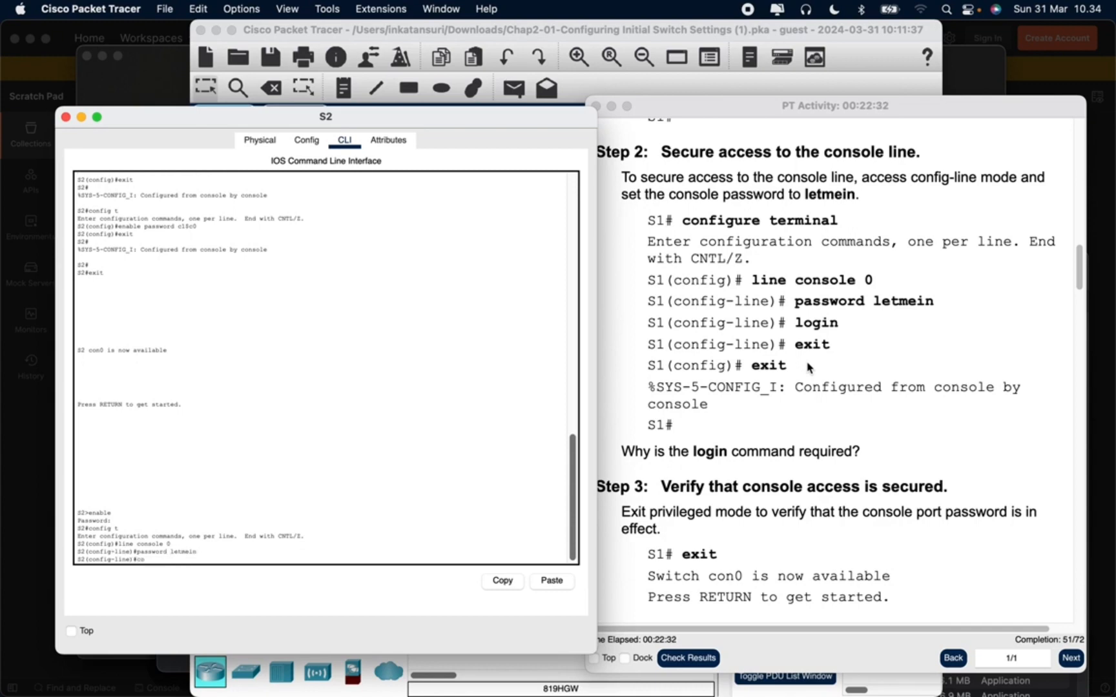
pyautogui.press('Return')
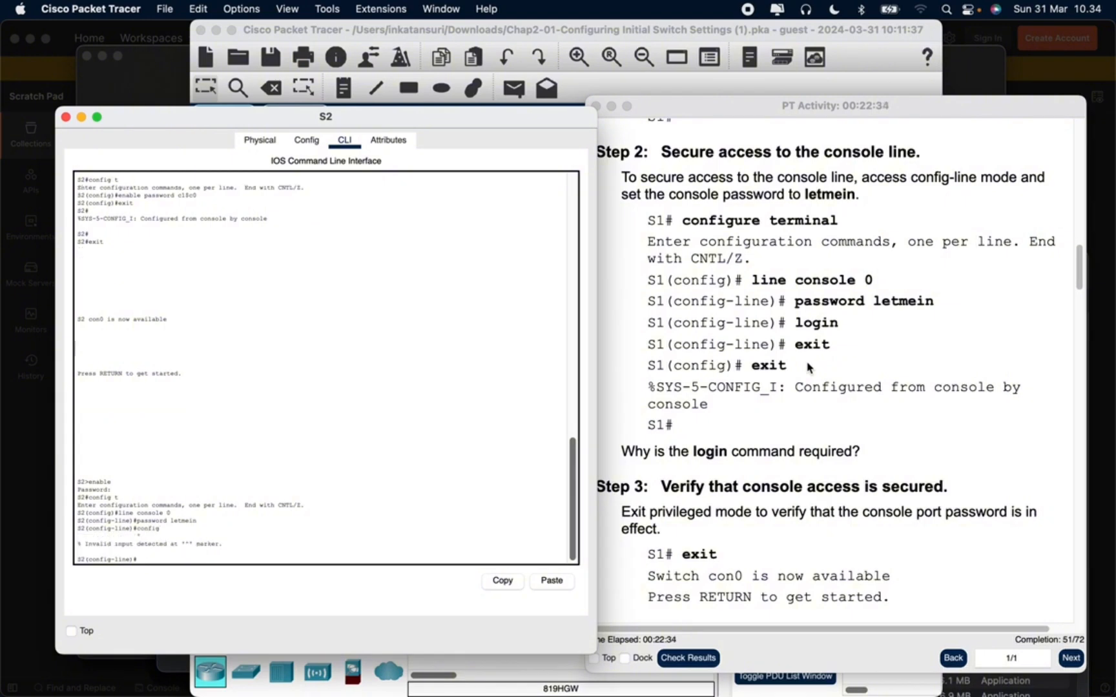
pyautogui.write('login')
pyautogui.press('Return')
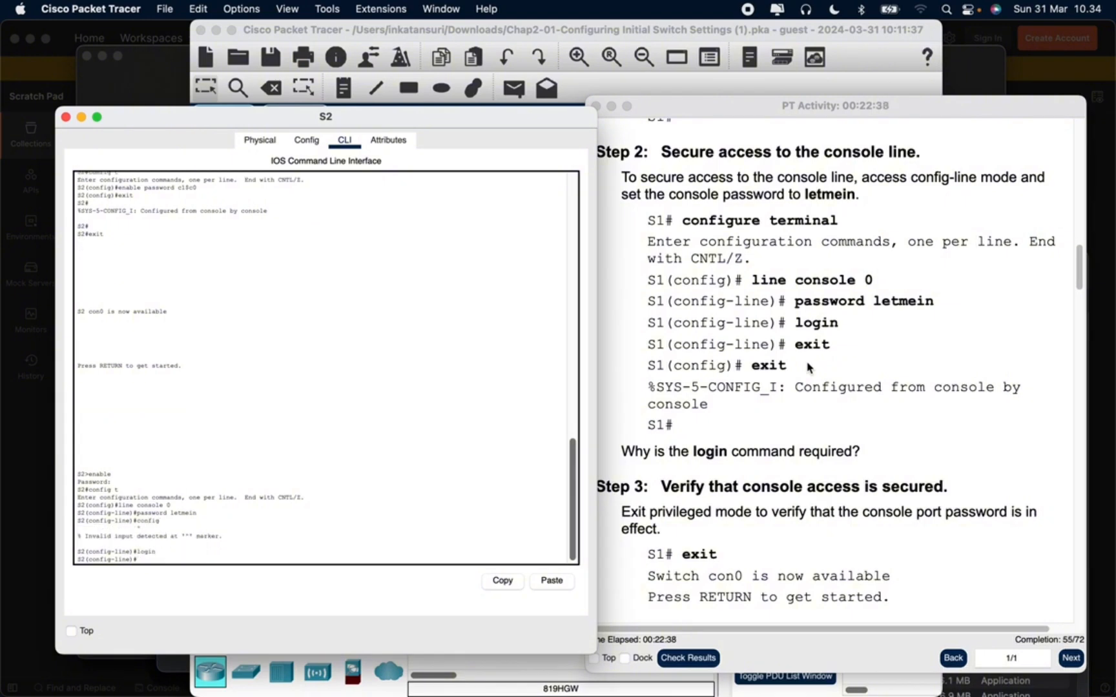
# Exit console line and global configuration modes on S2 to return to privileged EXEC mode
pyautogui.click(807, 368)
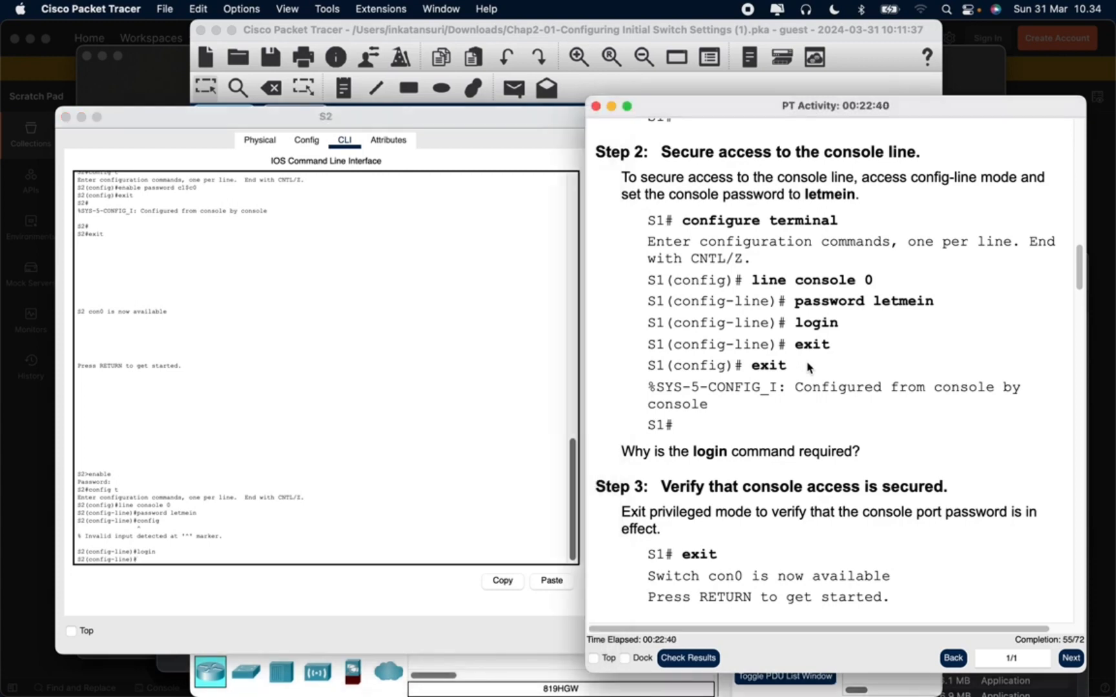
pyautogui.click(407, 520)
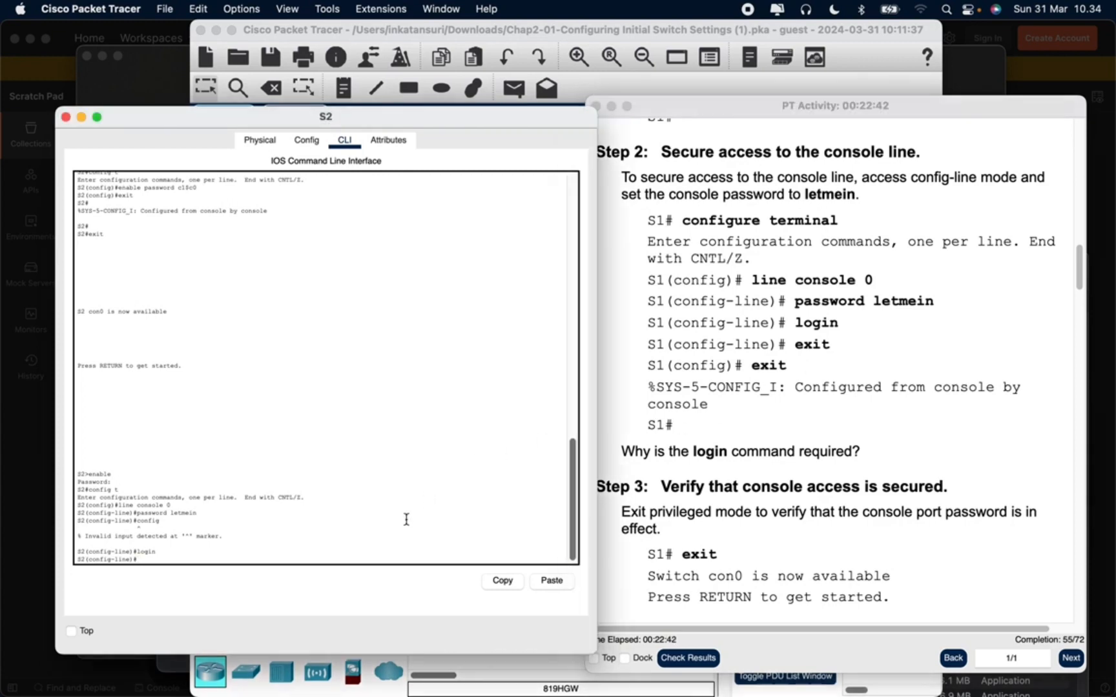
pyautogui.write('exit')
pyautogui.press('Return')
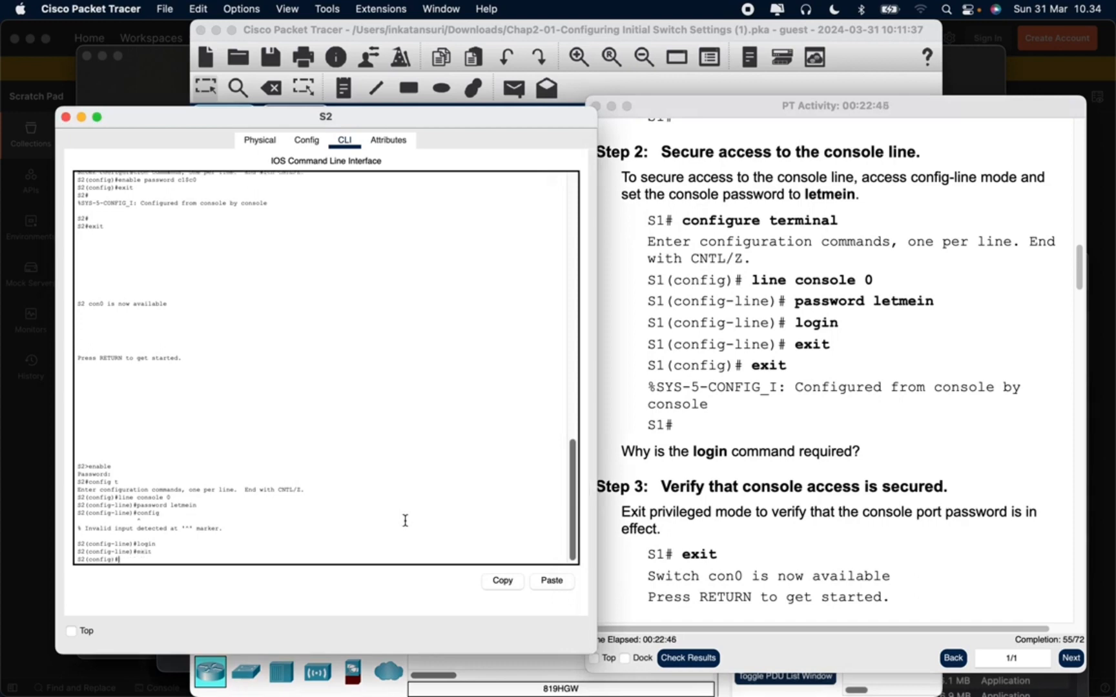
pyautogui.write('exit')
pyautogui.press('Return')
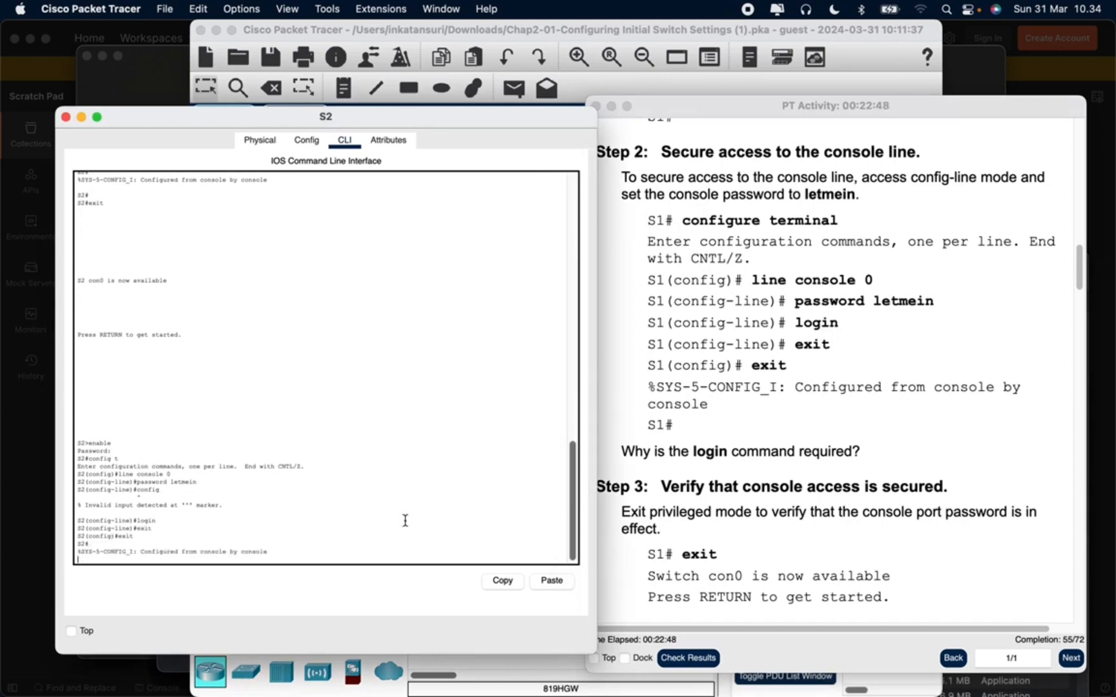
pyautogui.press('Return')
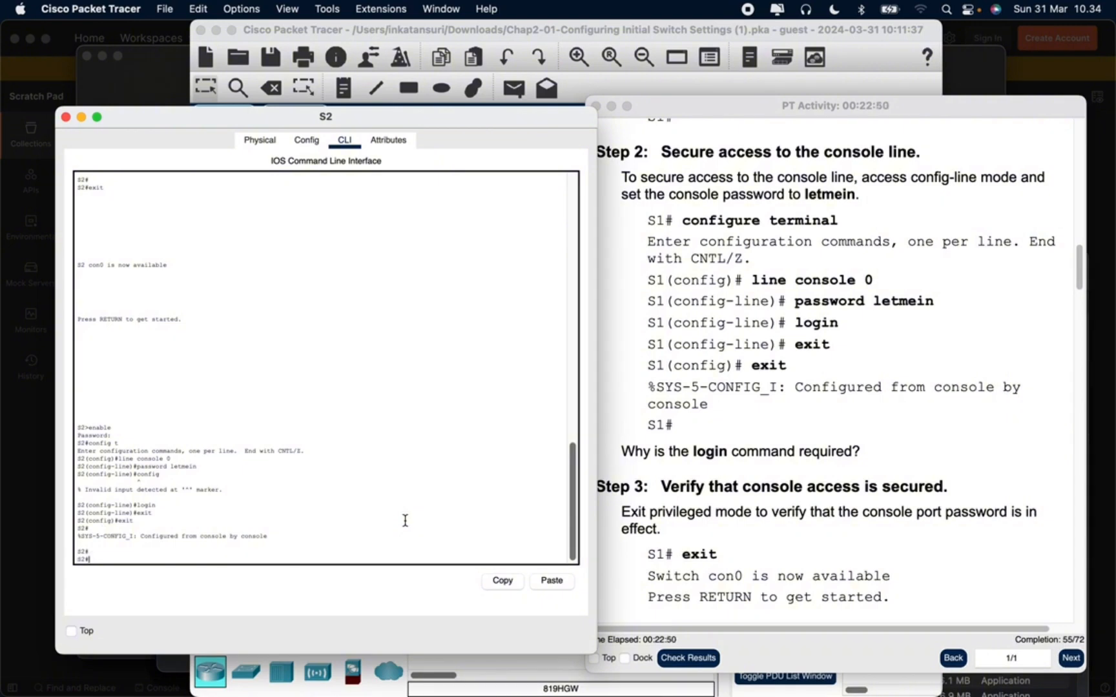
# Log out of S2 and return to privileged EXEC mode using the console password and the enable password
pyautogui.write('exit')
pyautogui.press('Return')
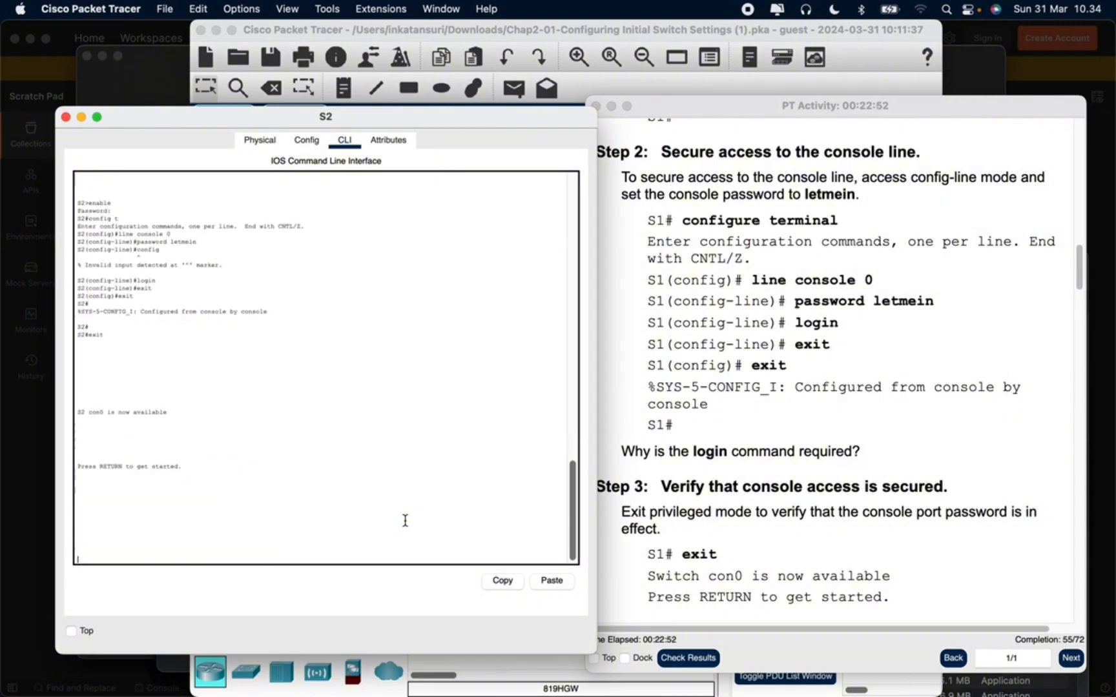
pyautogui.press('Return')
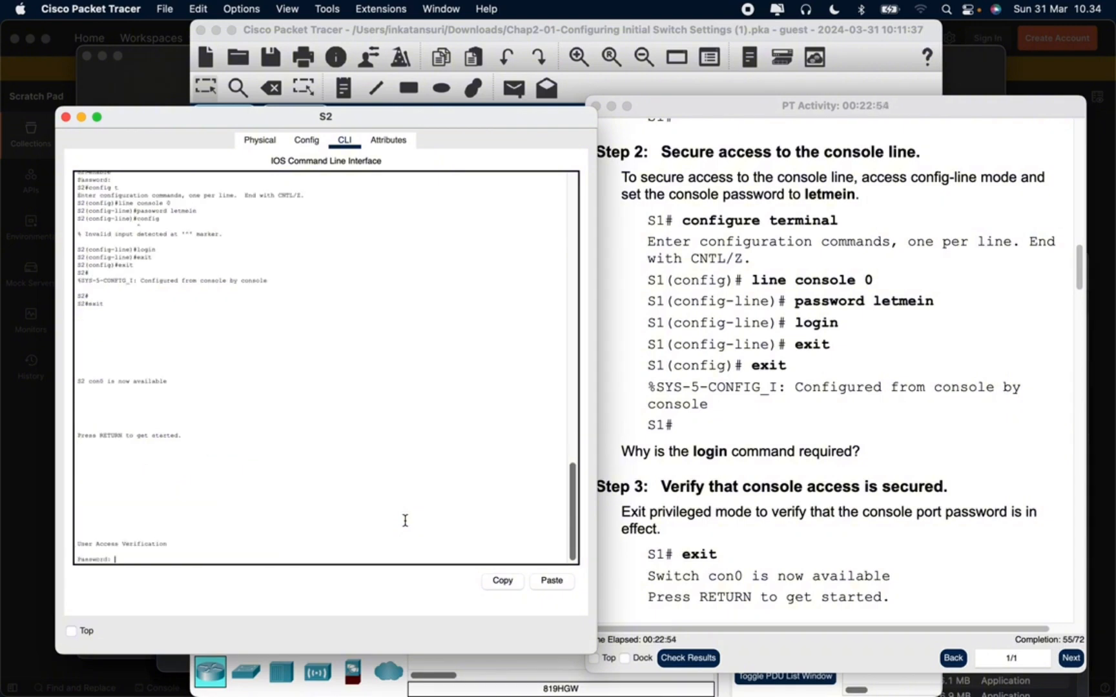
pyautogui.press('Return')
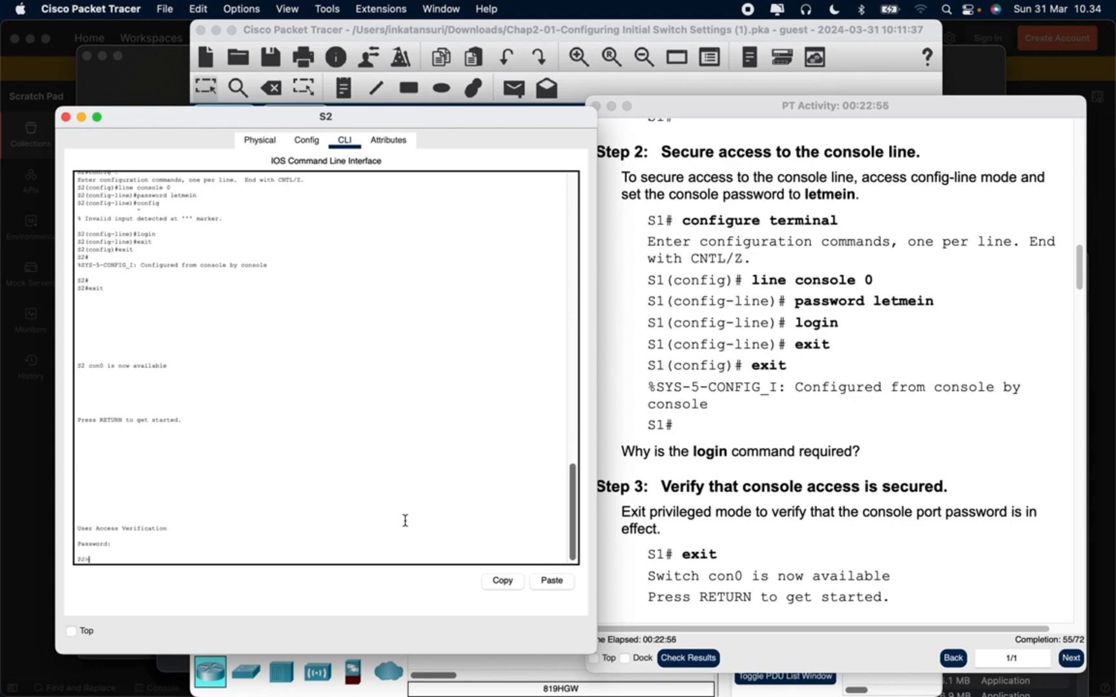
pyautogui.write('enable')
pyautogui.press('Return')
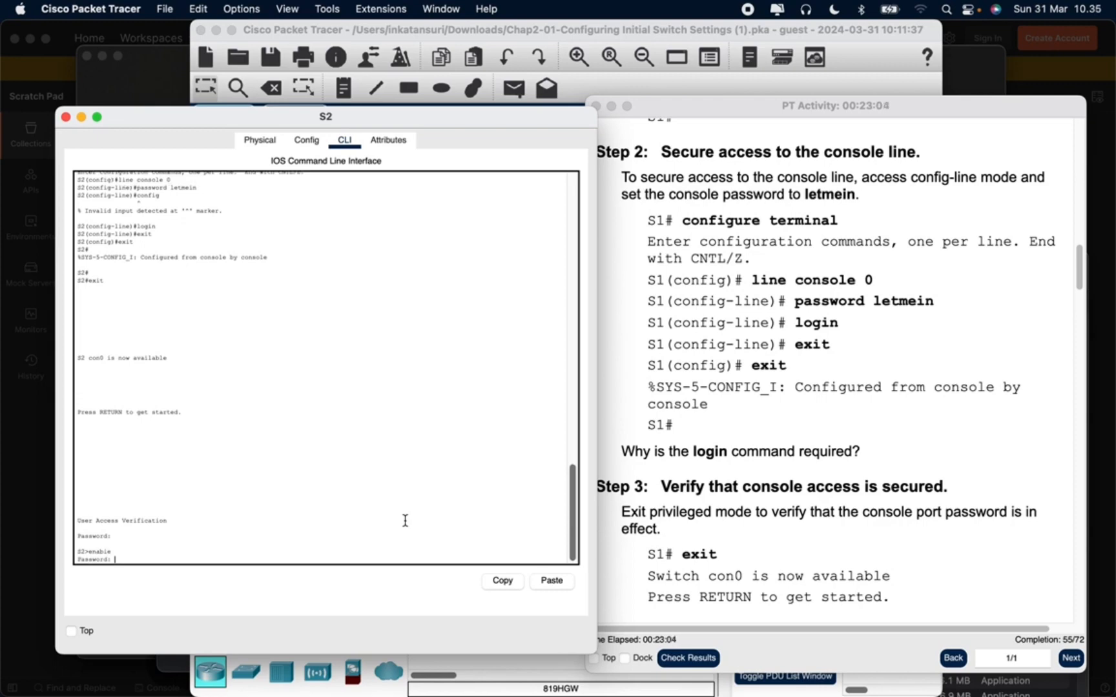
pyautogui.press('Return')
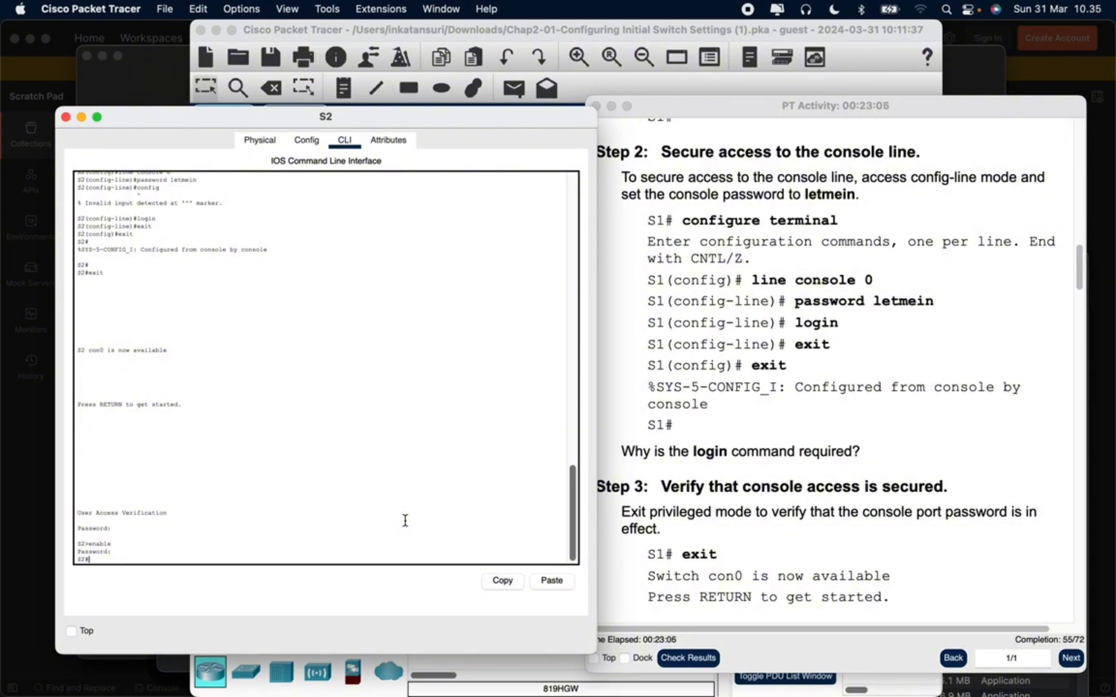
# Review the Part 2 instructions from naming the switch through configuring the encrypted enable secret
pyautogui.scroll(3, 731, 391)
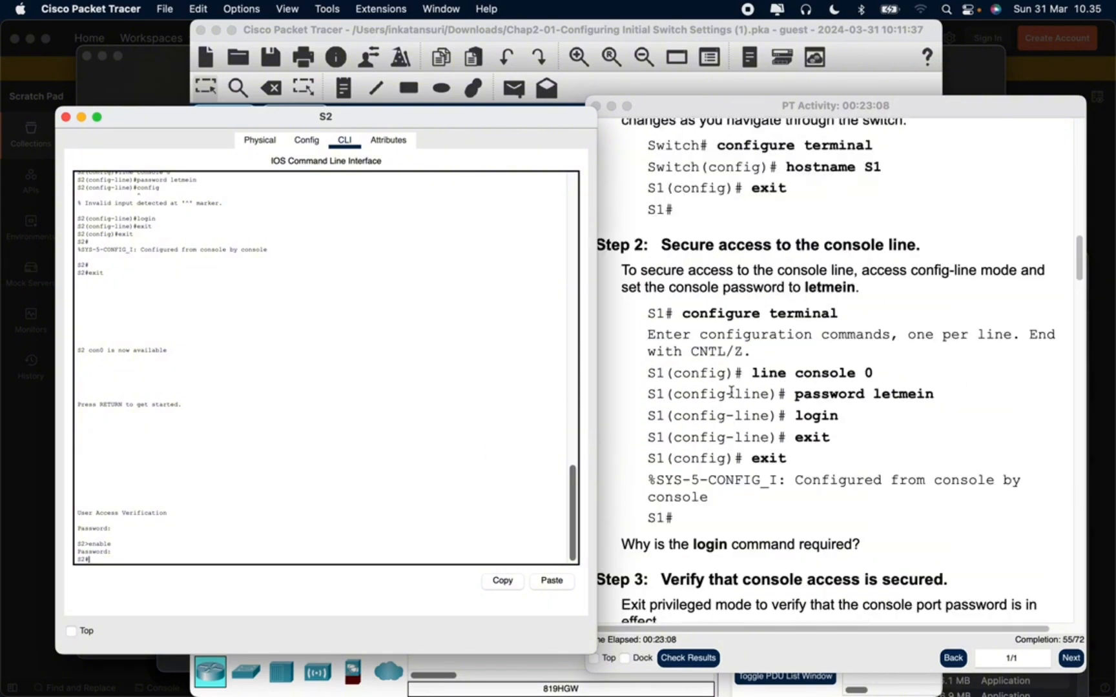
pyautogui.scroll(2, 731, 391)
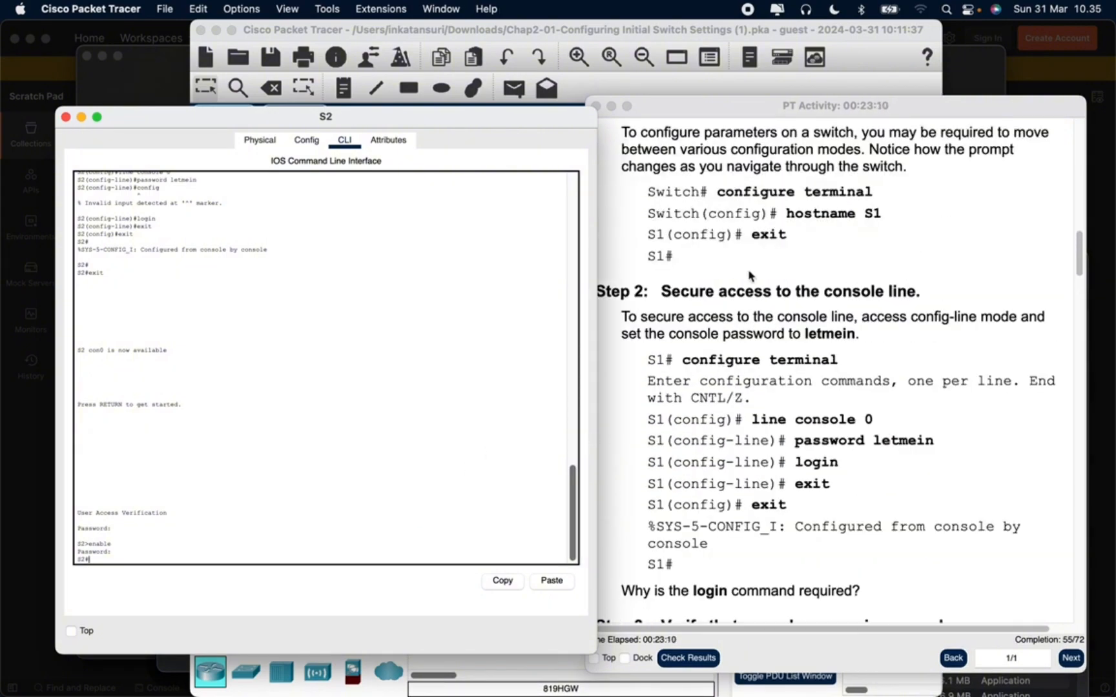
pyautogui.scroll(3, 738, 374)
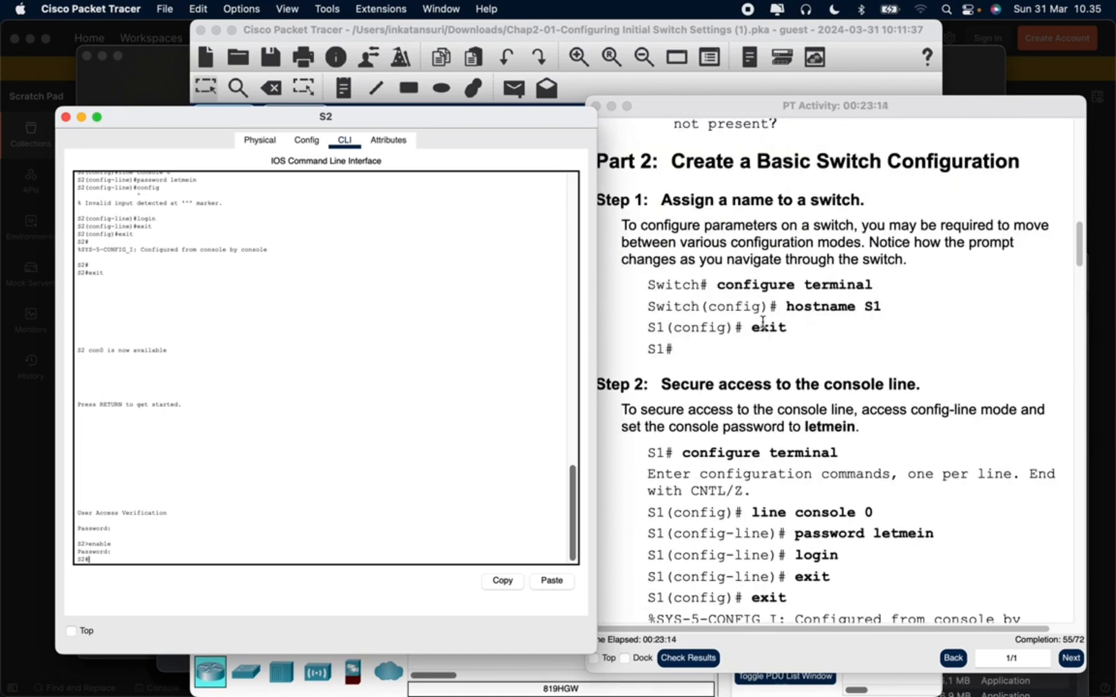
pyautogui.scroll(-15, 768, 323)
pyautogui.scroll(-9, 825, 352)
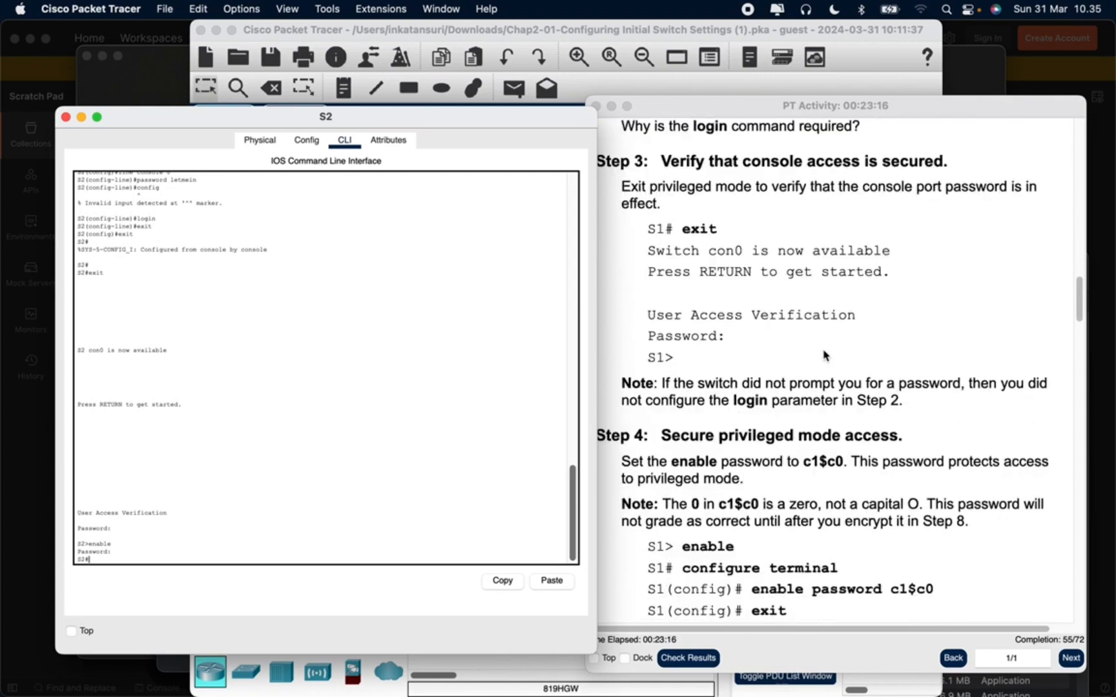
pyautogui.scroll(-2, 820, 365)
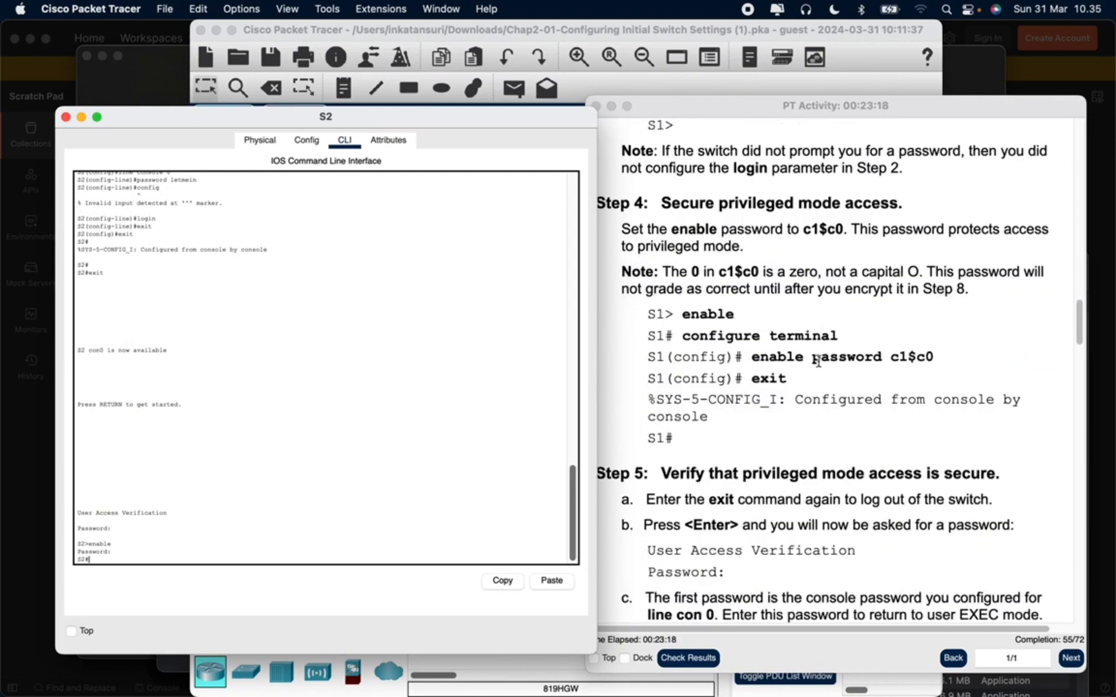
pyautogui.scroll(-6, 808, 361)
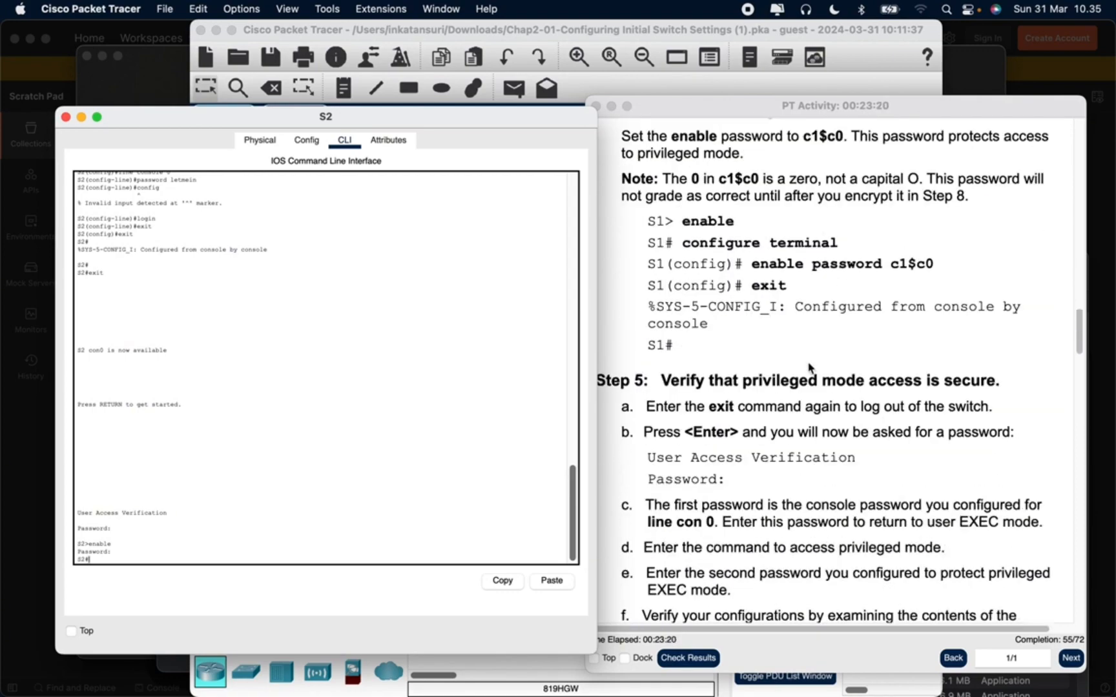
pyautogui.scroll(-6, 809, 366)
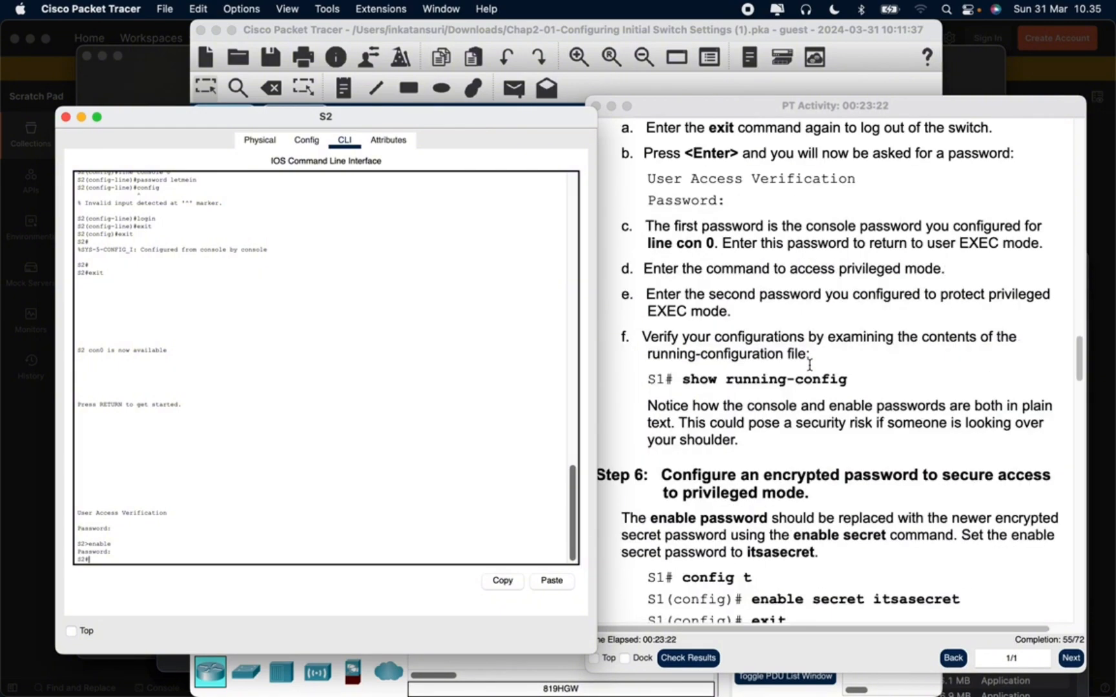
pyautogui.scroll(-7, 809, 366)
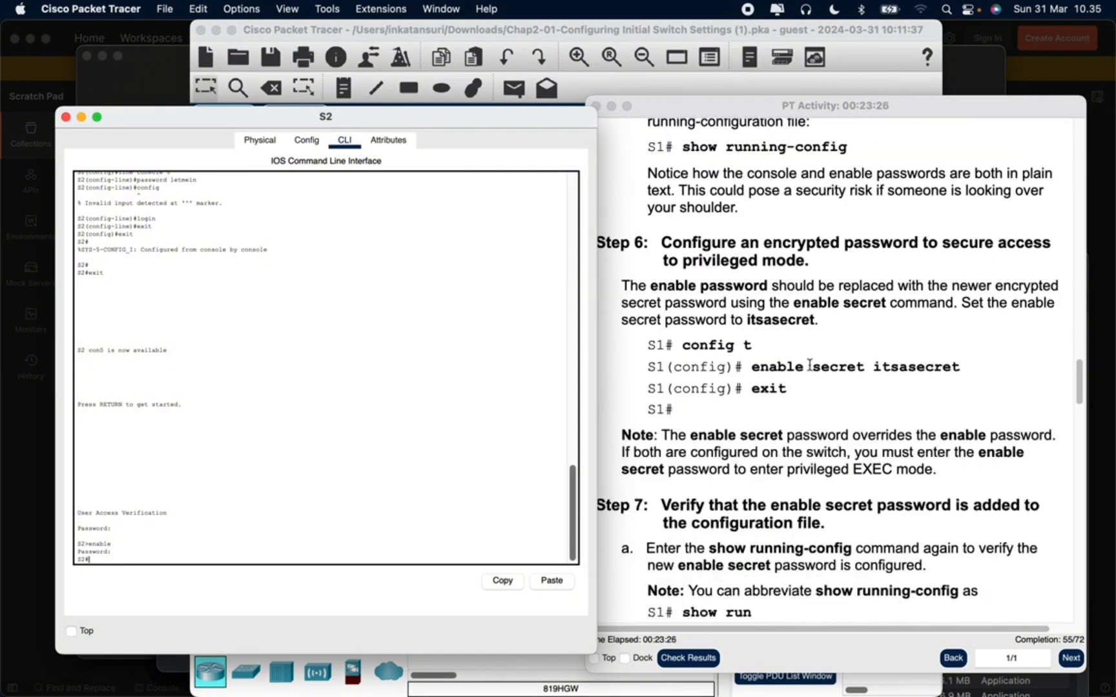
pyautogui.scroll(3, 832, 325)
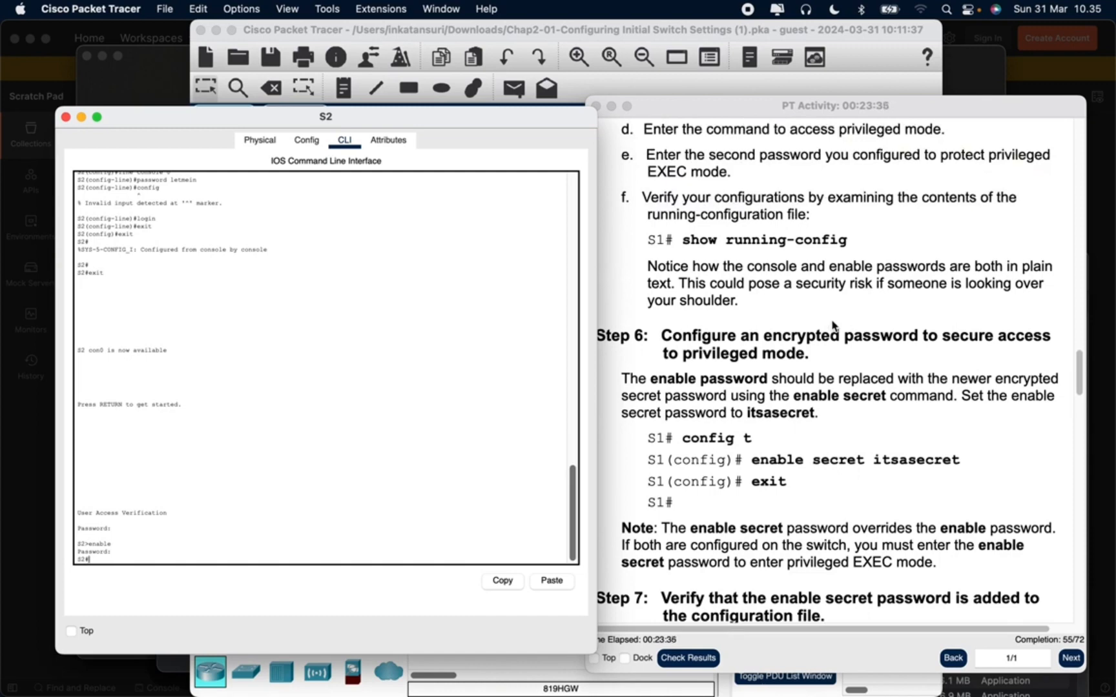
pyautogui.write('config t')
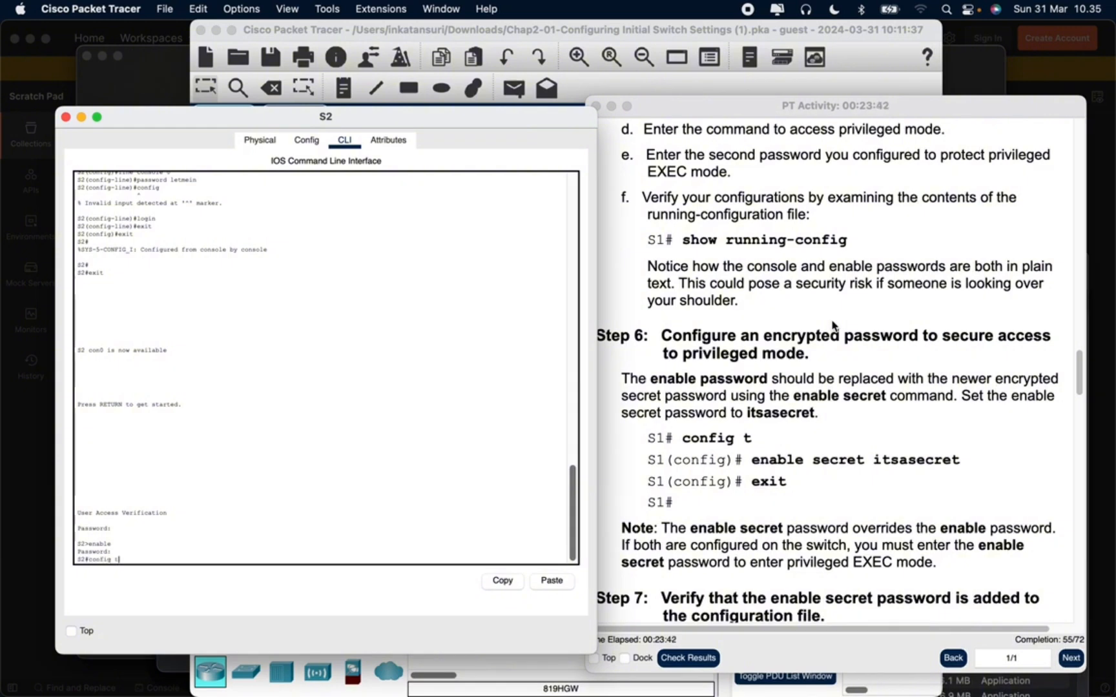
pyautogui.press('BackSpace')
pyautogui.press('BackSpace')
pyautogui.press('BackSpace')
pyautogui.press('BackSpace')
pyautogui.press('BackSpace')
pyautogui.press('BackSpace')
pyautogui.press('BackSpace')
pyautogui.press('BackSpace')
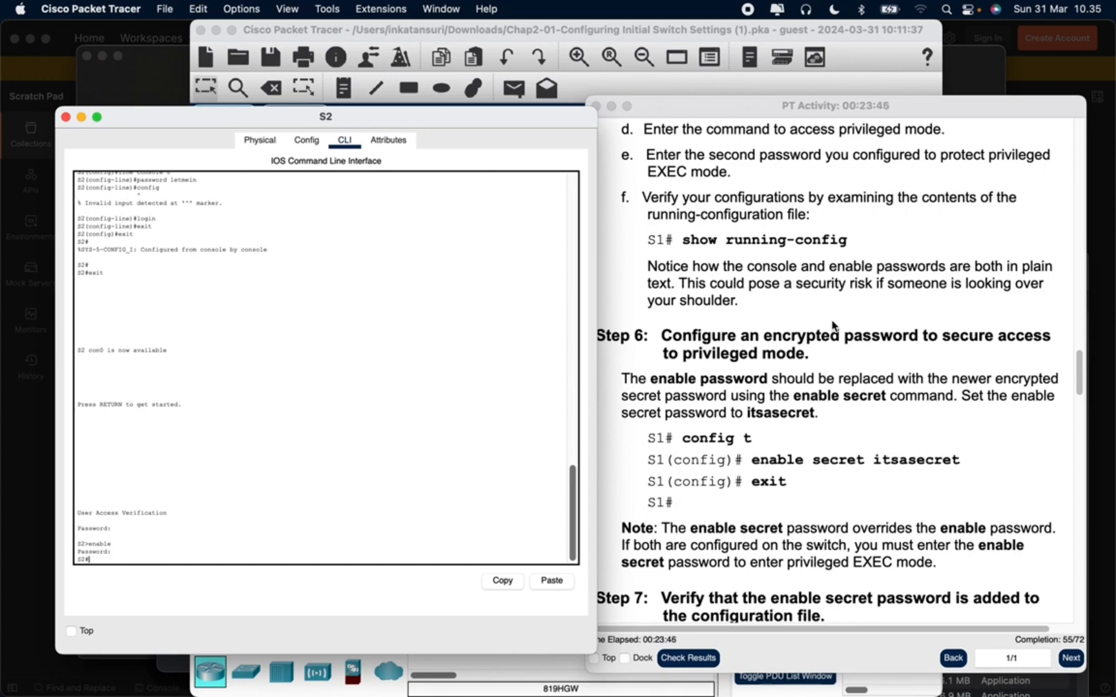
# Display S2's running configuration with show run and page through it to the end to check the configured passwords
pyautogui.write('show run')
pyautogui.press('Return')
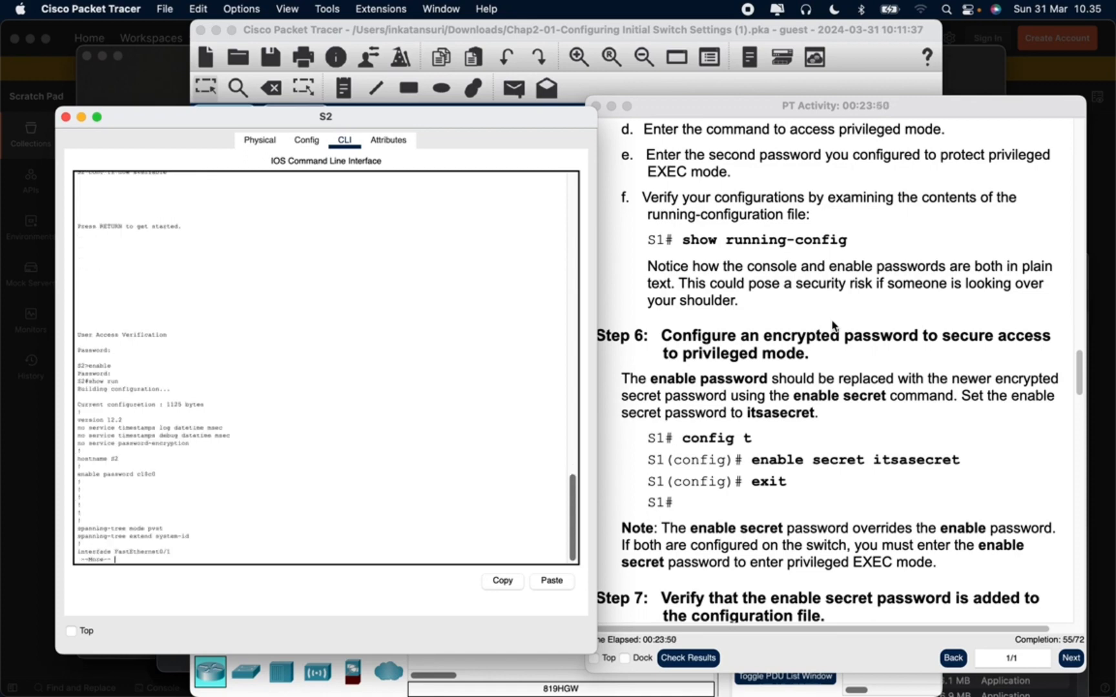
pyautogui.press('Return')
pyautogui.press('Return')
pyautogui.press('Return')
pyautogui.press('Return')
pyautogui.press('Return')
pyautogui.press('Return')
pyautogui.press('Return')
pyautogui.press('Return')
pyautogui.press('Return')
pyautogui.press('Return')
pyautogui.press('Return')
pyautogui.press('Return')
pyautogui.press('Return')
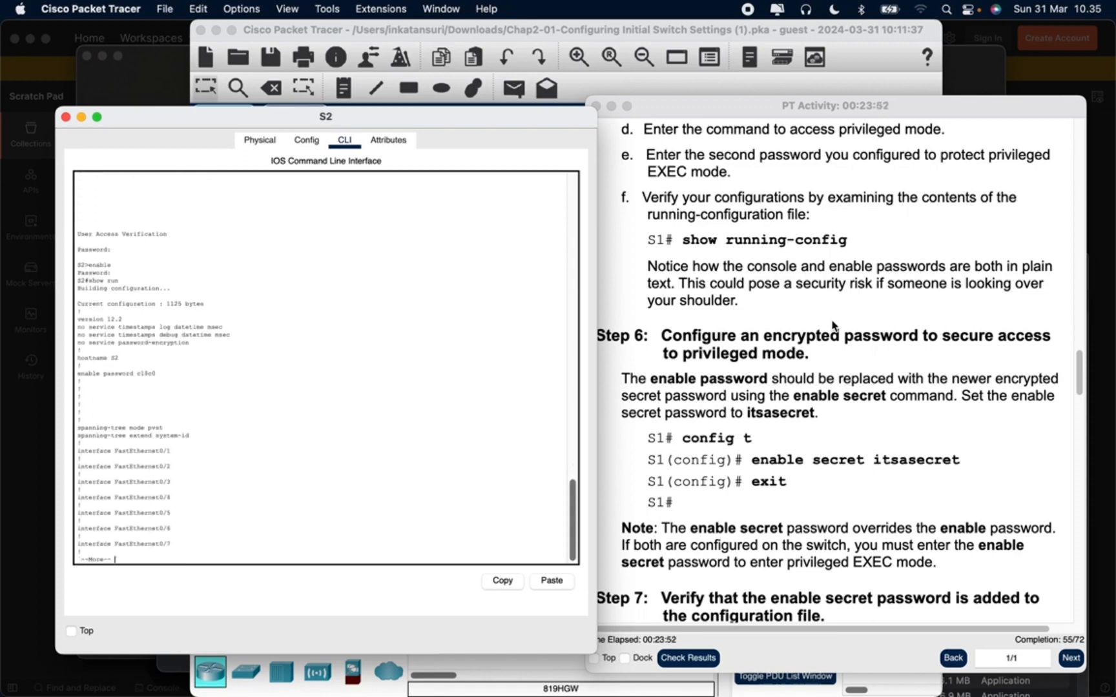
pyautogui.press('Return')
pyautogui.press('Return')
pyautogui.press('Return')
pyautogui.press('Return')
pyautogui.press('Return')
pyautogui.press('Return')
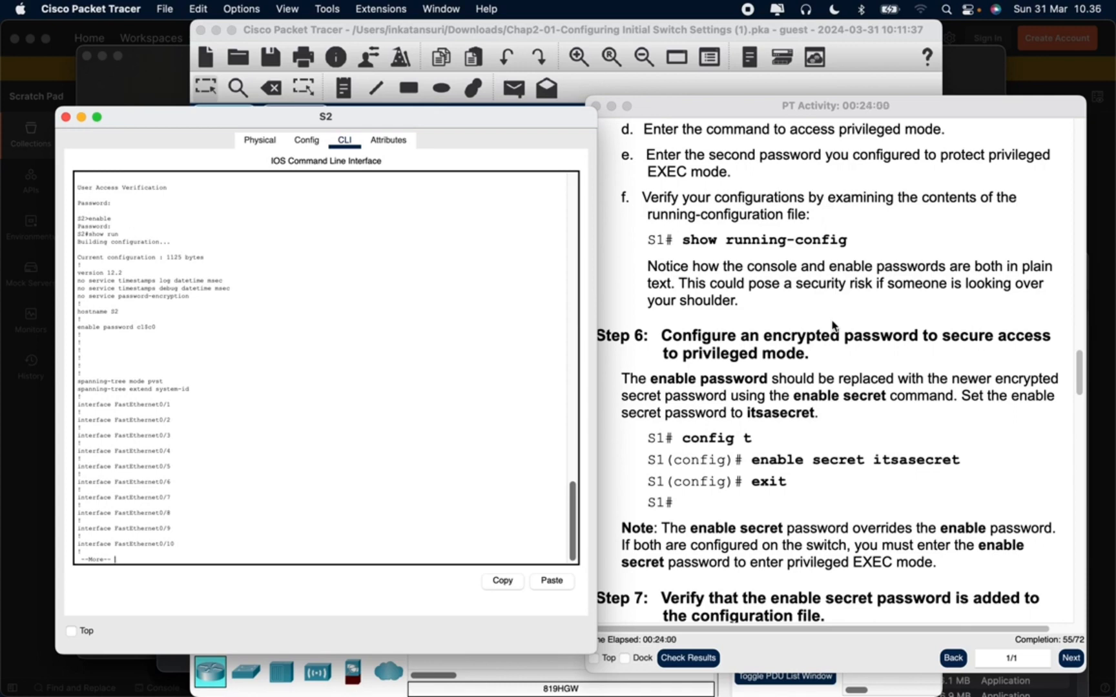
pyautogui.press('Return')
pyautogui.press('Return')
pyautogui.press('Return')
pyautogui.press('Return')
pyautogui.press('Return')
pyautogui.press('Return')
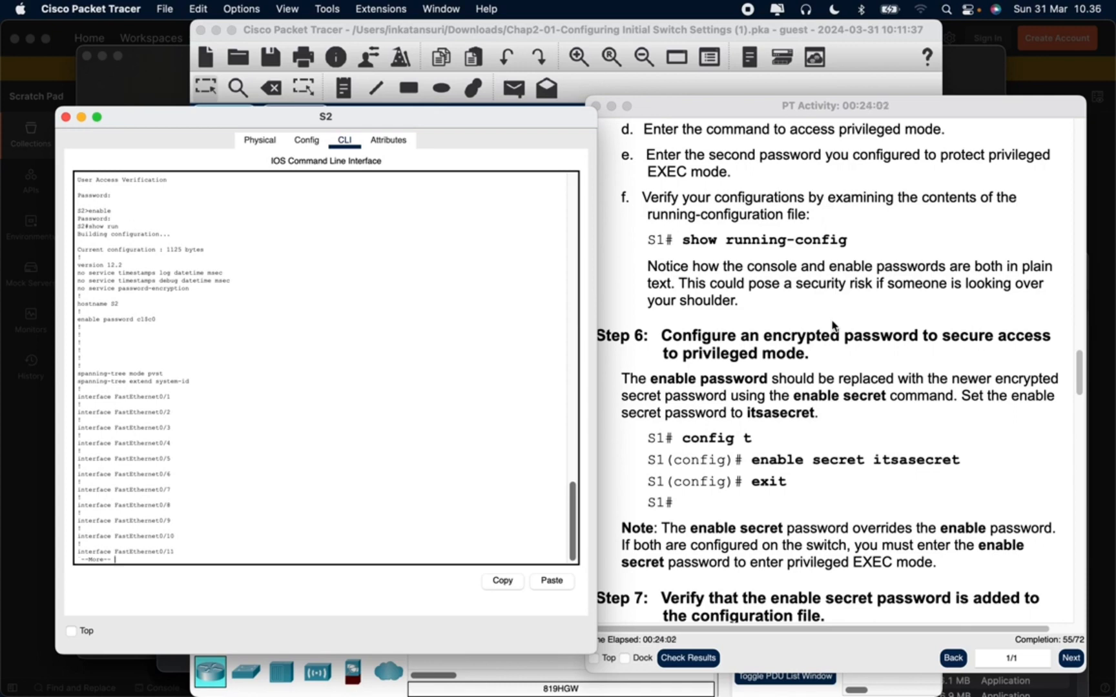
pyautogui.press('Return')
pyautogui.press('Return')
pyautogui.press('Return')
pyautogui.press('Return')
pyautogui.press('Return')
pyautogui.press('Return')
pyautogui.press('Return')
pyautogui.press('Return')
pyautogui.press('Return')
pyautogui.press('Return')
pyautogui.press('Return')
pyautogui.press('Return')
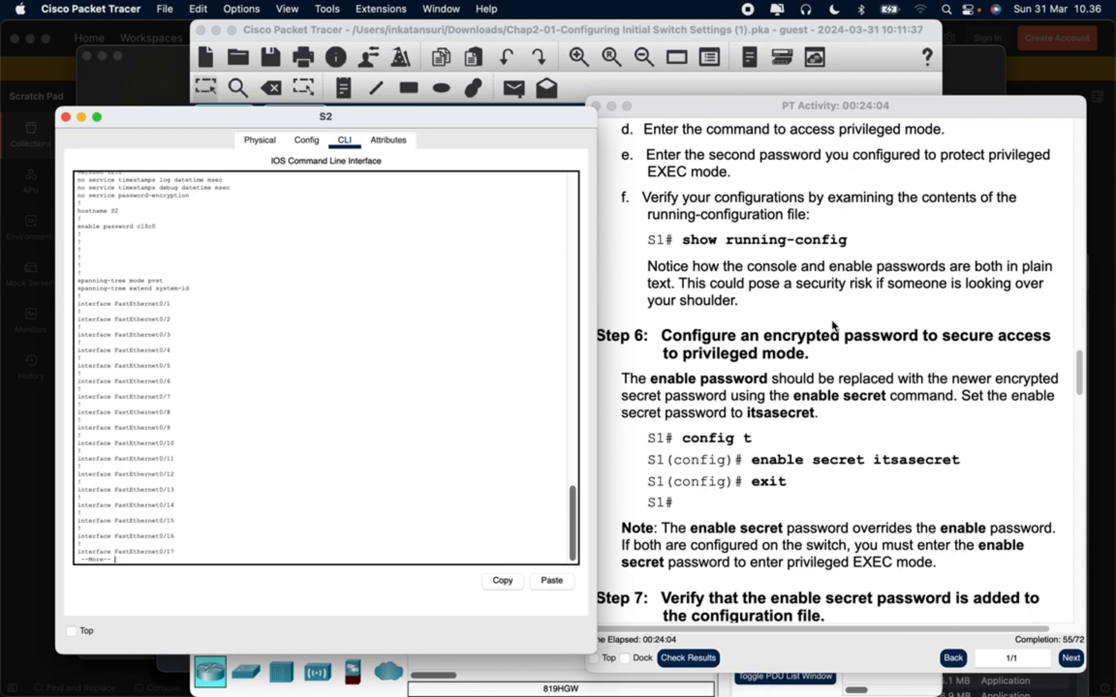
pyautogui.press('Return')
pyautogui.press('Return')
pyautogui.press('Return')
pyautogui.press('Return')
pyautogui.press('Return')
pyautogui.press('Return')
pyautogui.press('Return')
pyautogui.press('Return')
pyautogui.press('Return')
pyautogui.press('Return')
pyautogui.press('Return')
pyautogui.press('Return')
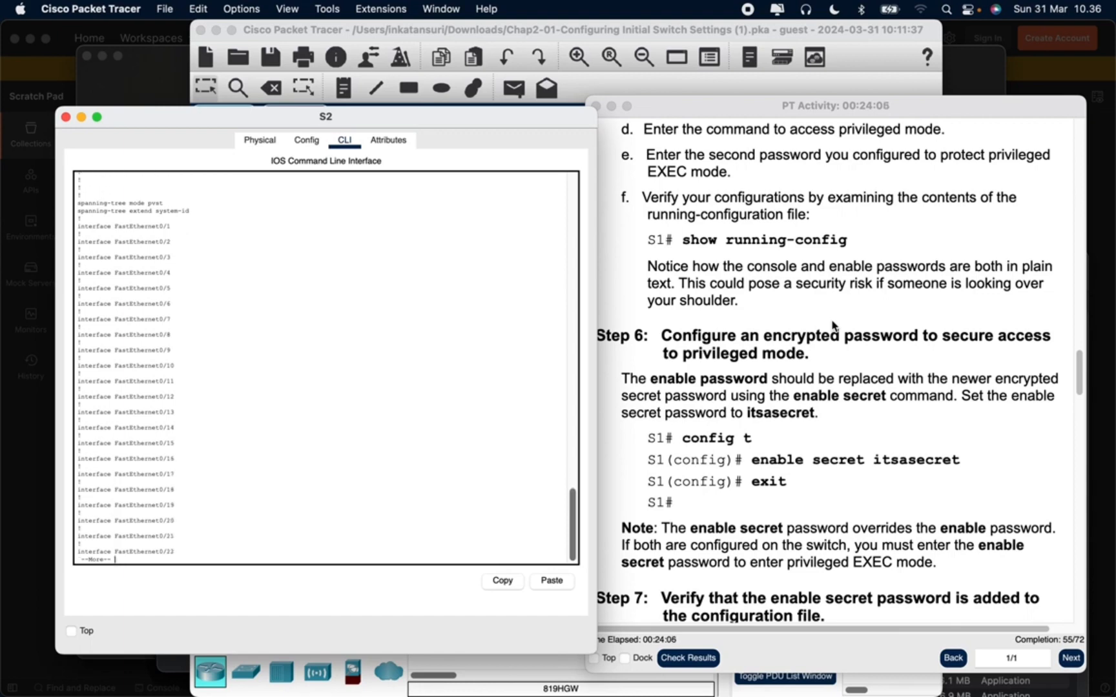
pyautogui.press('Return')
pyautogui.press('Return')
pyautogui.press('Return')
pyautogui.press('Return')
pyautogui.press('Return')
pyautogui.press('Return')
pyautogui.press('Return')
pyautogui.press('Return')
pyautogui.press('Return')
pyautogui.press('Return')
pyautogui.press('Return')
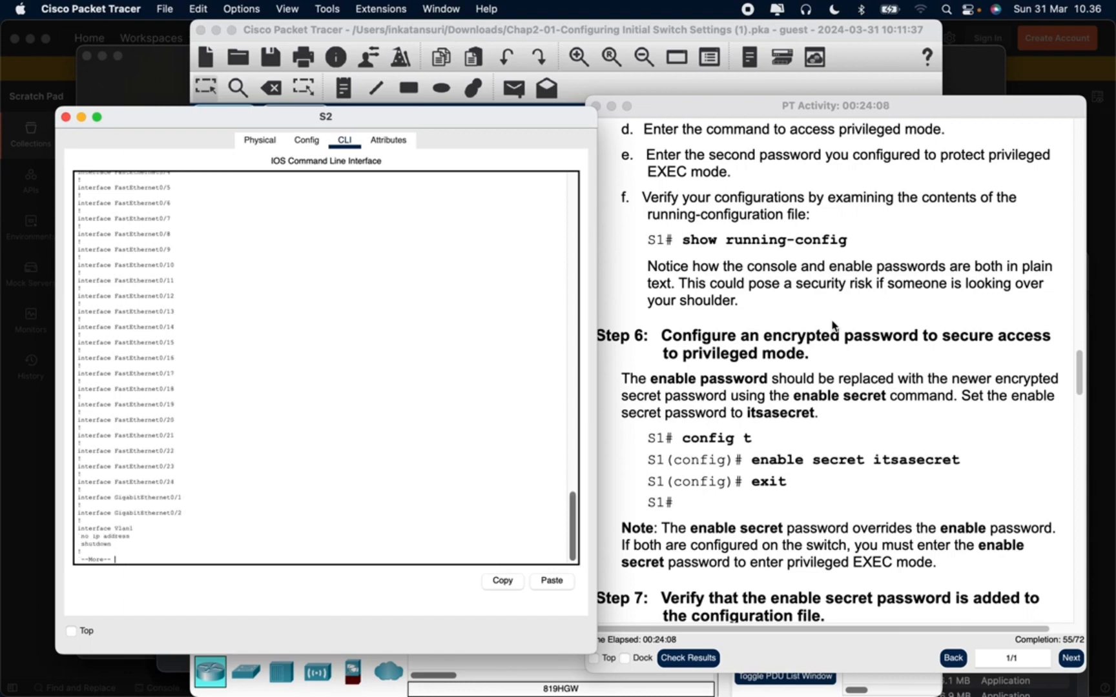
pyautogui.press('Return')
pyautogui.press('Return')
pyautogui.press('Return')
pyautogui.press('Return')
pyautogui.press('Return')
pyautogui.press('Return')
pyautogui.press('Return')
pyautogui.press('Return')
pyautogui.press('Return')
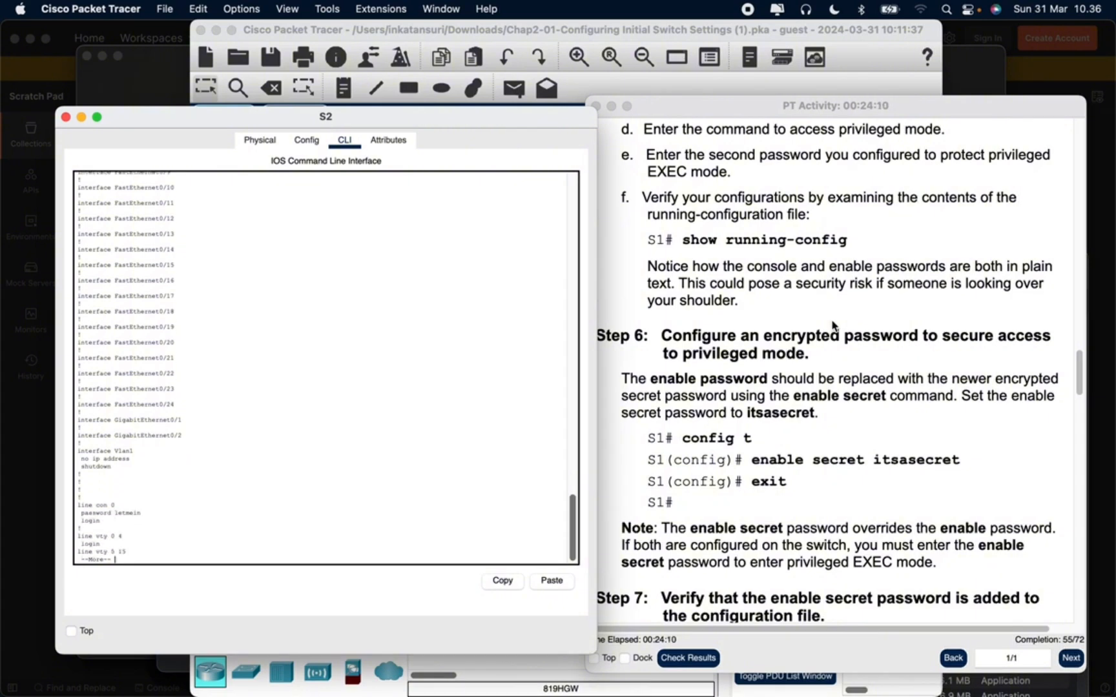
pyautogui.press('Return')
pyautogui.press('Return')
pyautogui.press('Return')
pyautogui.press('Return')
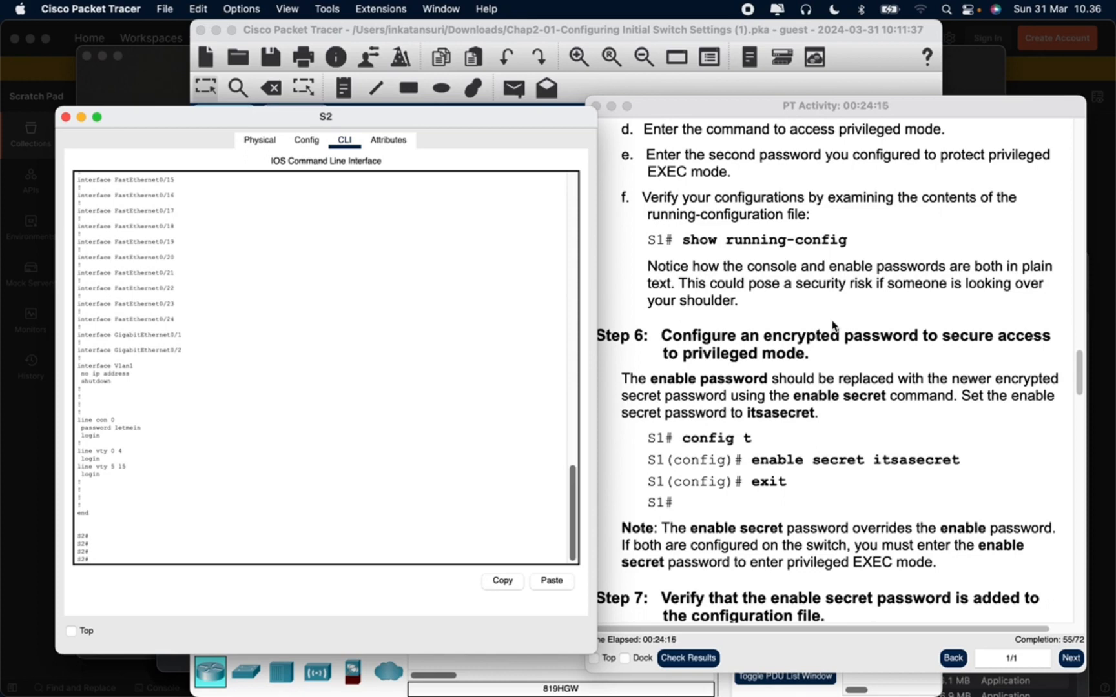
# In S2's global configuration mode, set the enable secret to the password given in Step 6 and return to privileged EXEC mode
pyautogui.write('config t')
pyautogui.press('Return')
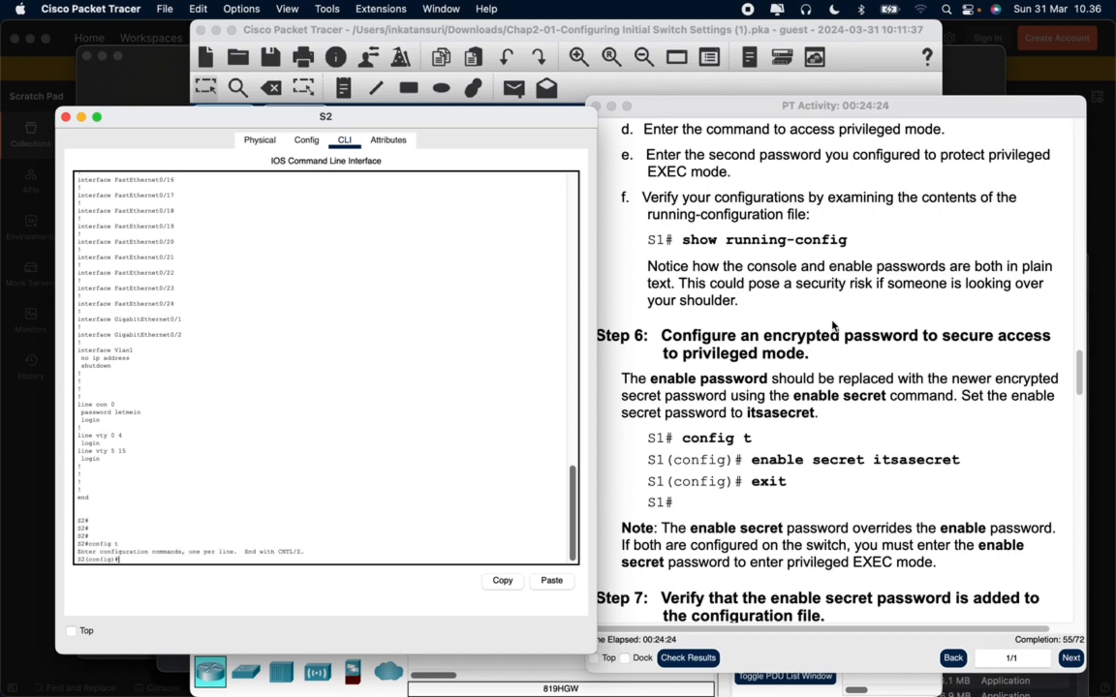
pyautogui.write('enable secret itsasec')
pyautogui.press('BackSpace')
pyautogui.press('BackSpace')
pyautogui.write('ret')
pyautogui.press('Return')
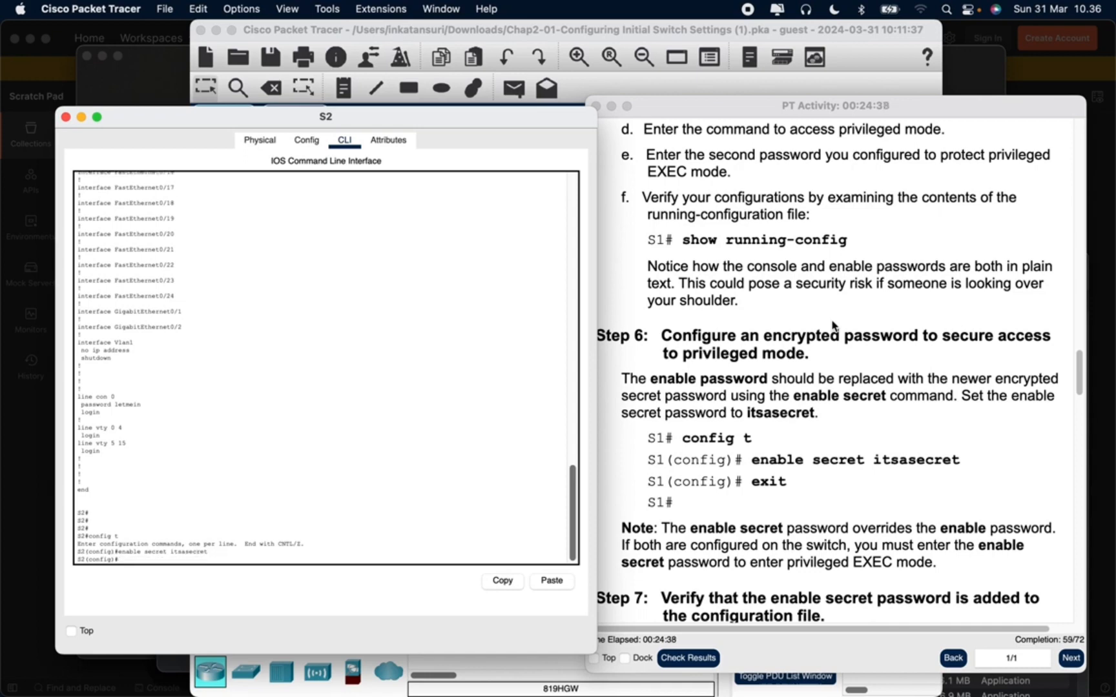
pyautogui.write('exit')
pyautogui.press('Return')
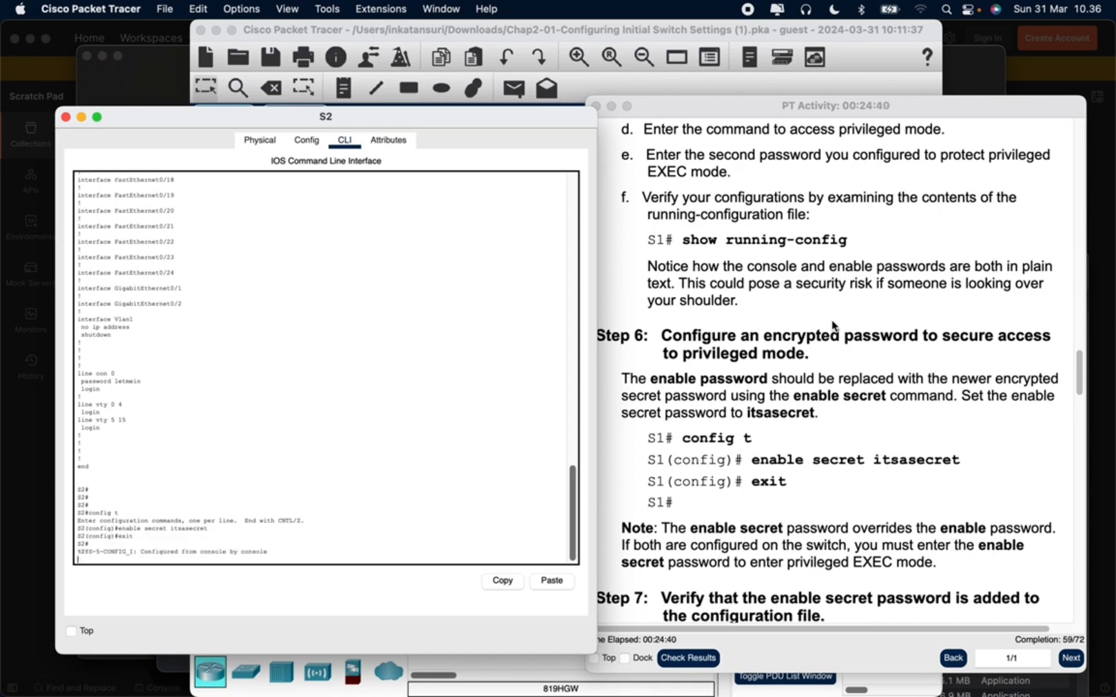
pyautogui.press('Return')
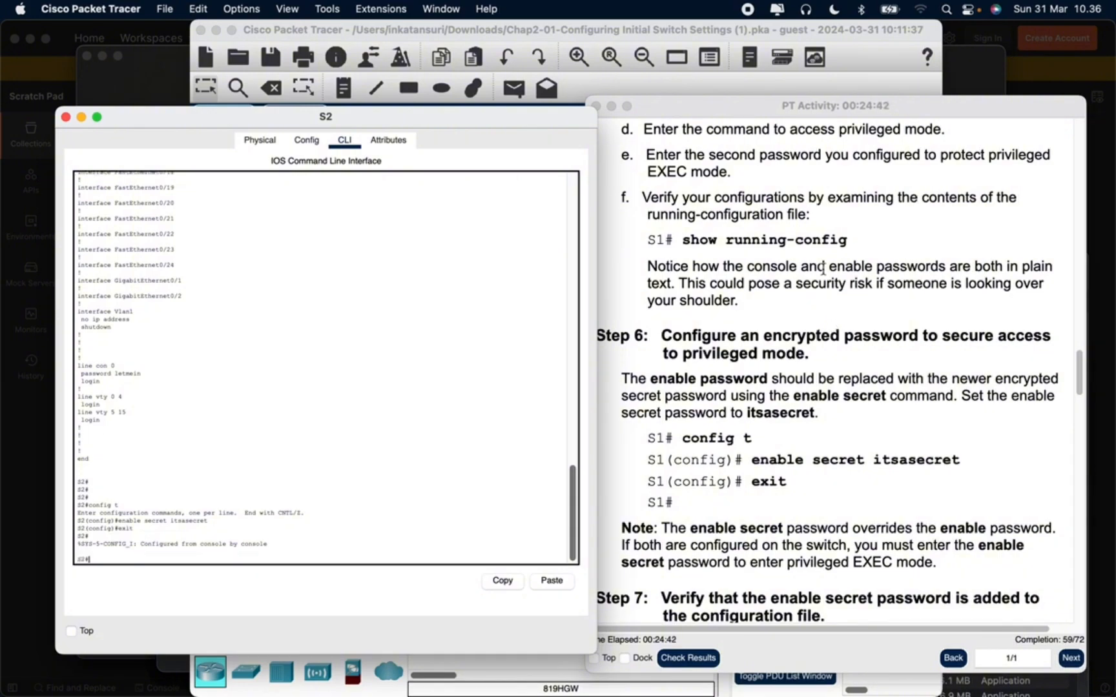
# Encrypt S2's plain-text passwords with service password-encryption in global configuration mode, and return to privileged EXEC mode
pyautogui.scroll(-8, 947, 413)
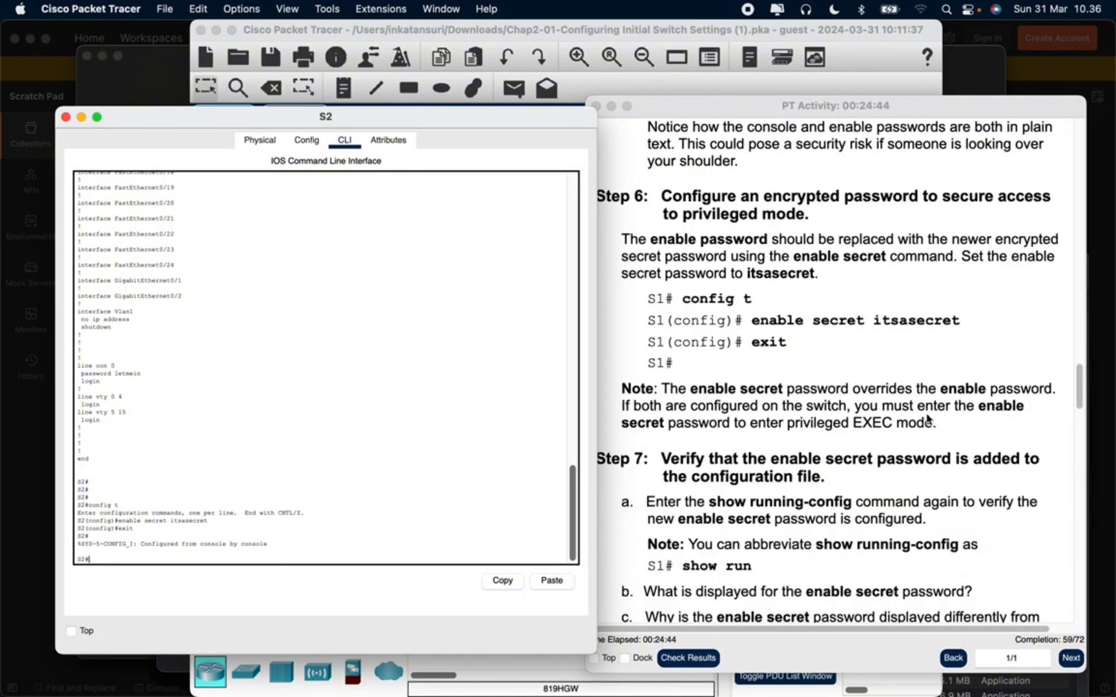
pyautogui.scroll(-3, 923, 421)
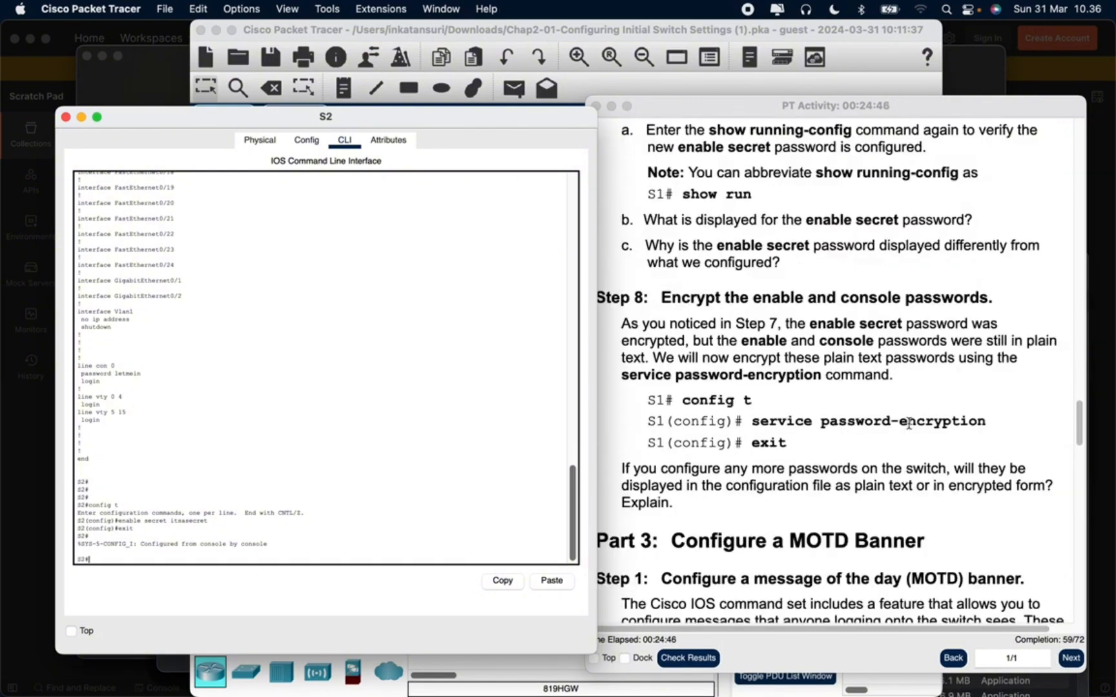
pyautogui.scroll(-1, 801, 411)
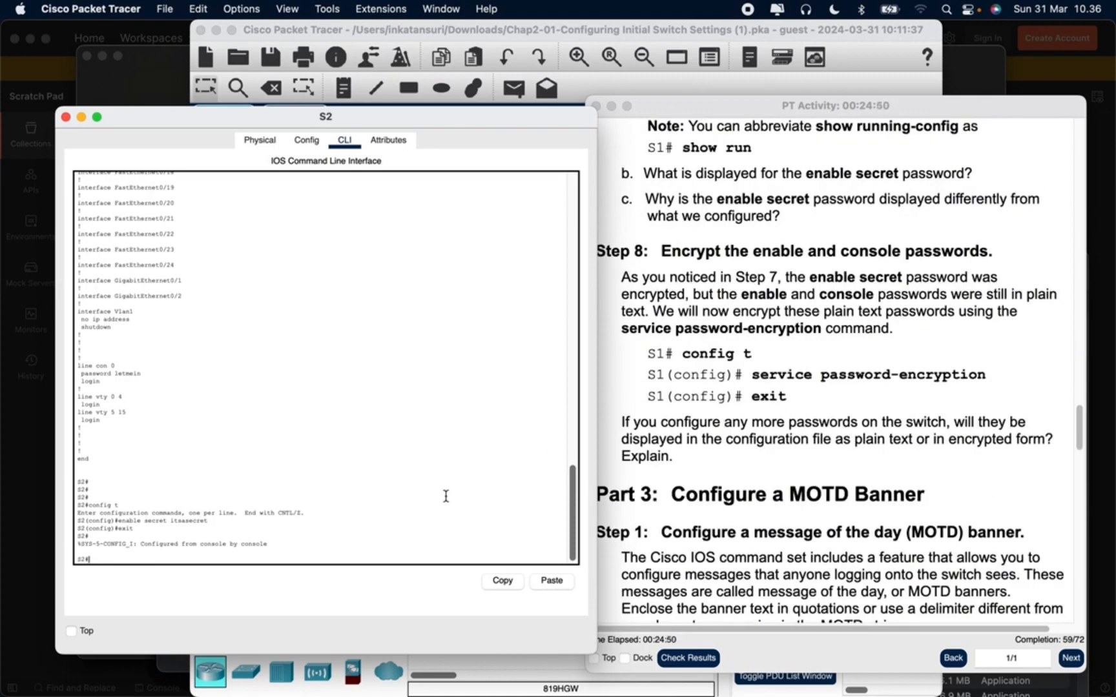
pyautogui.scroll(-1, 444, 510)
pyautogui.write('c')
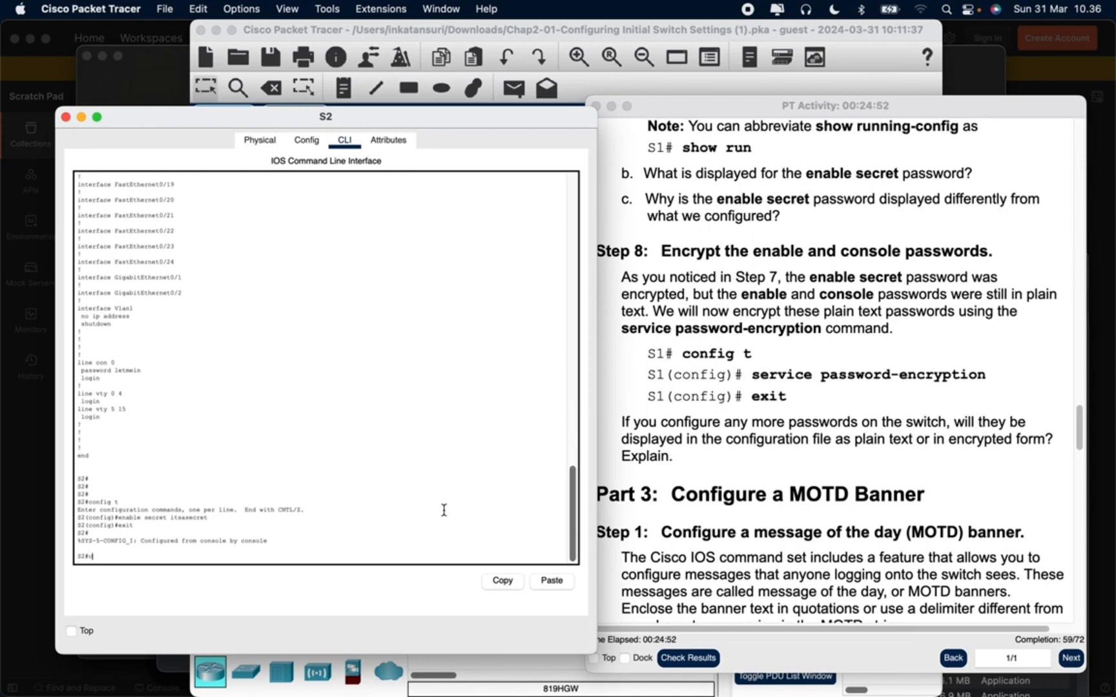
pyautogui.write('onfig t')
pyautogui.press('Return')
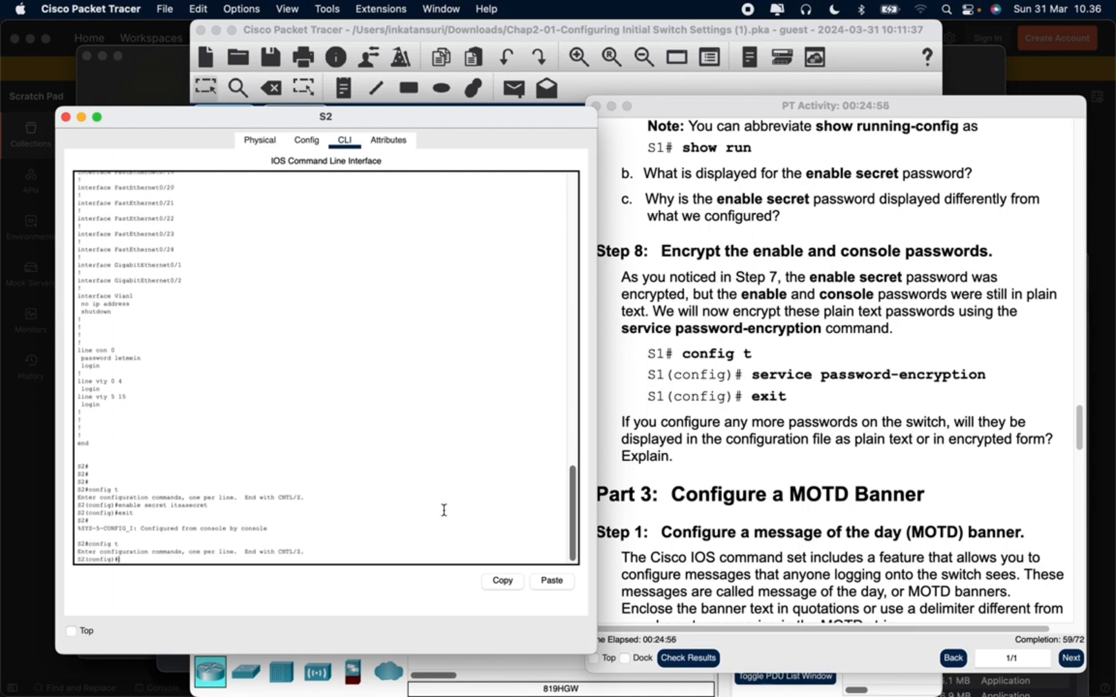
pyautogui.write('service password-encryption')
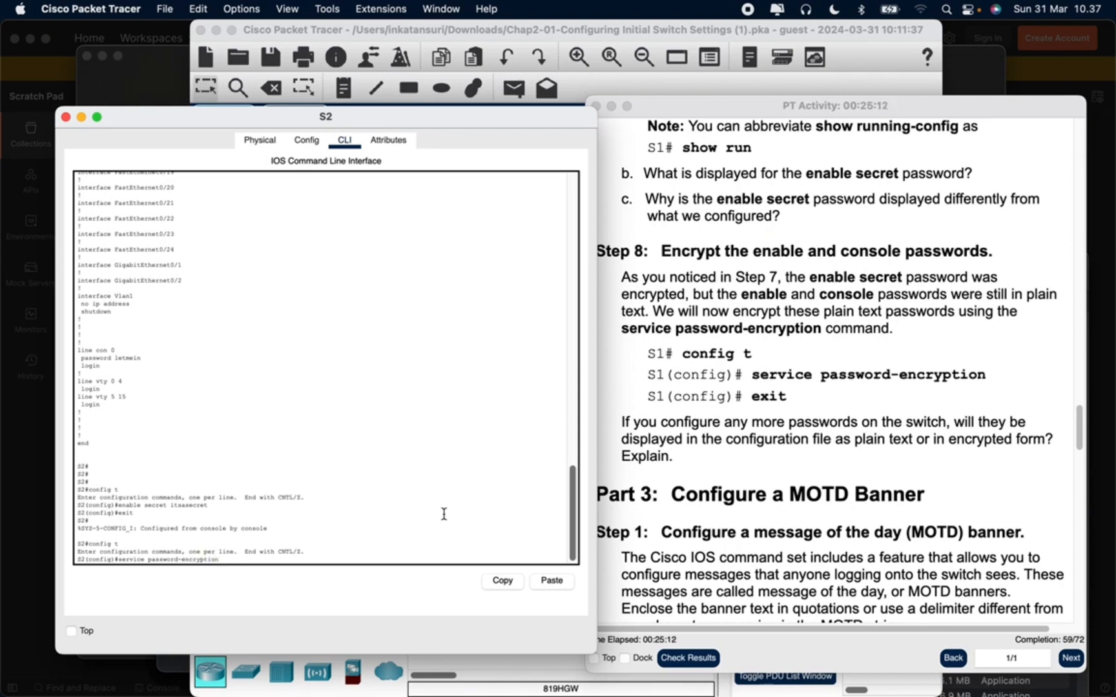
pyautogui.press('Return')
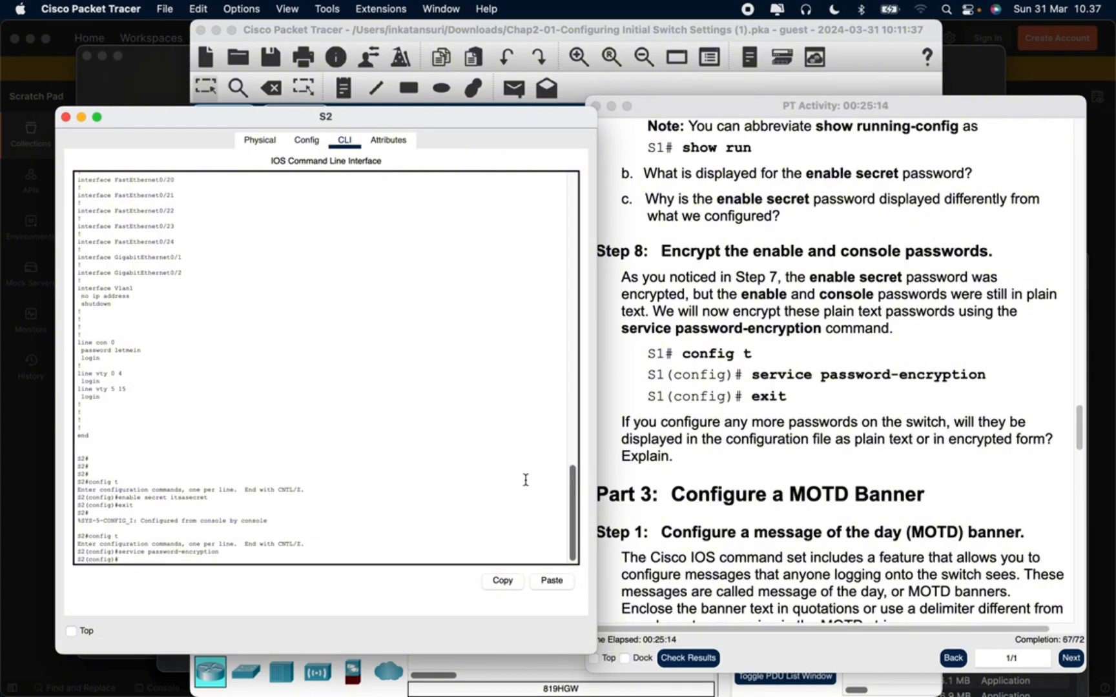
pyautogui.write('exit')
pyautogui.press('Return')
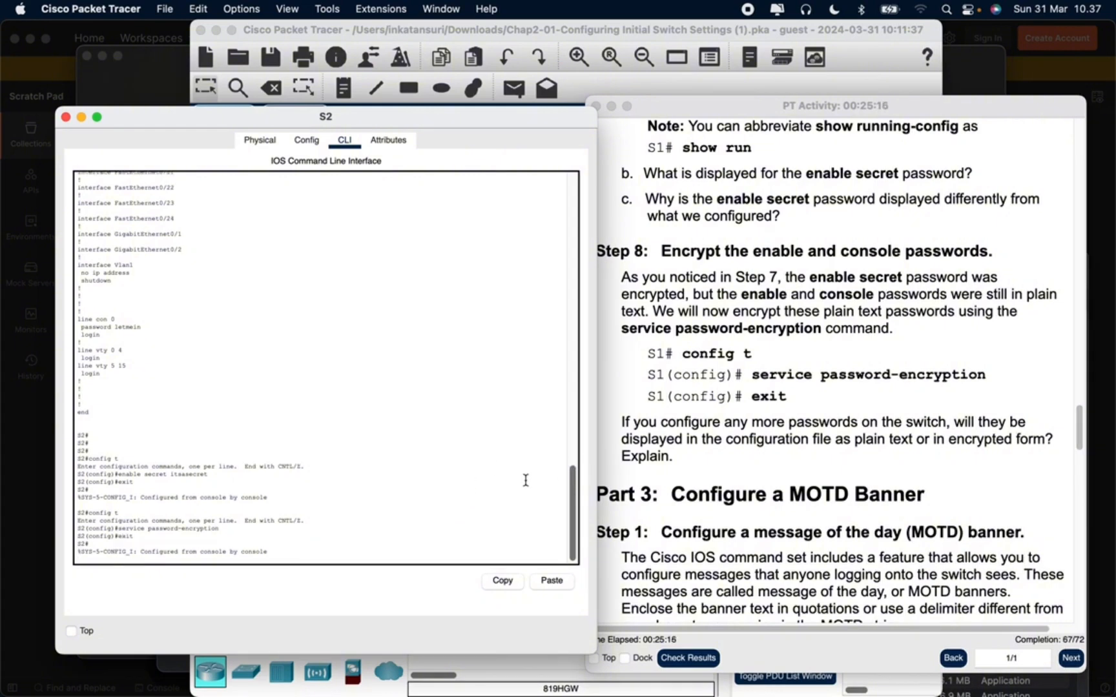
pyautogui.press('Return')
pyautogui.press('Return')
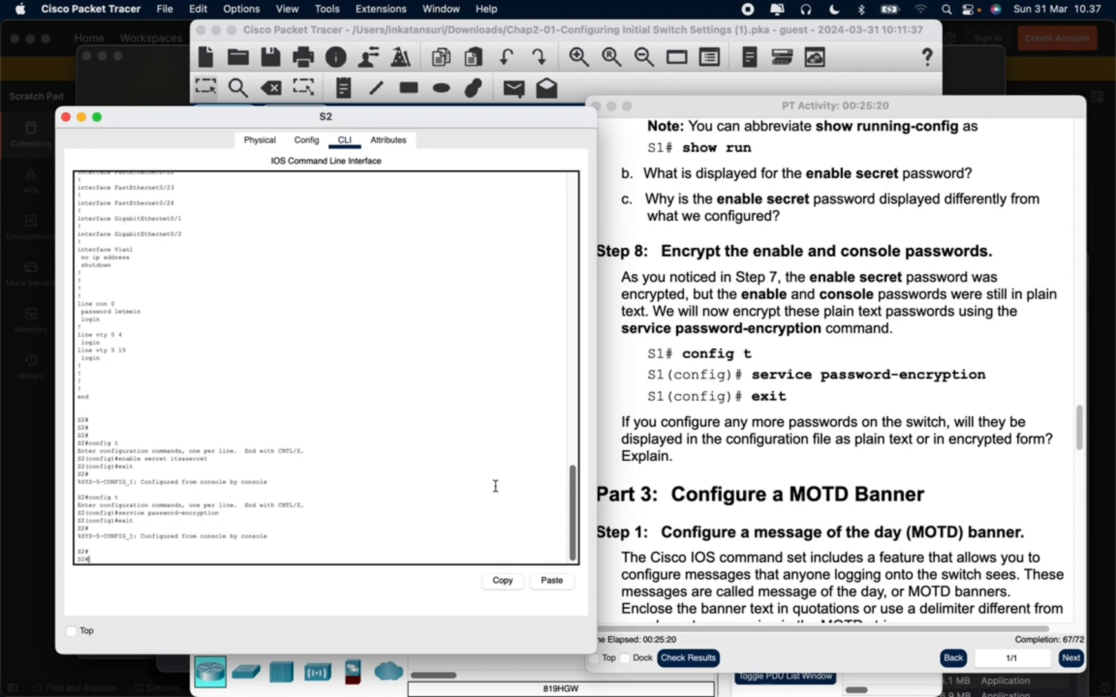
# Display S2's running configuration again with show run to check the password encryption
pyautogui.write('show ru')
pyautogui.press('BackSpace')
pyautogui.press('BackSpace')
pyautogui.press('BackSpace')
pyautogui.press('BackSpace')
pyautogui.write('ow ru')
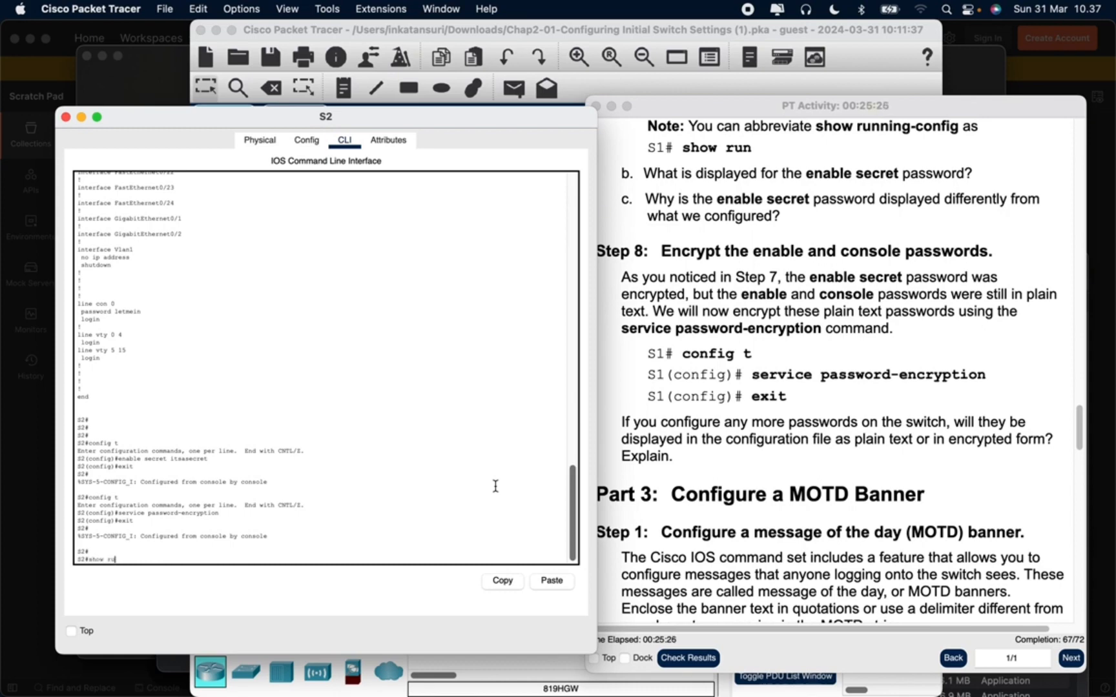